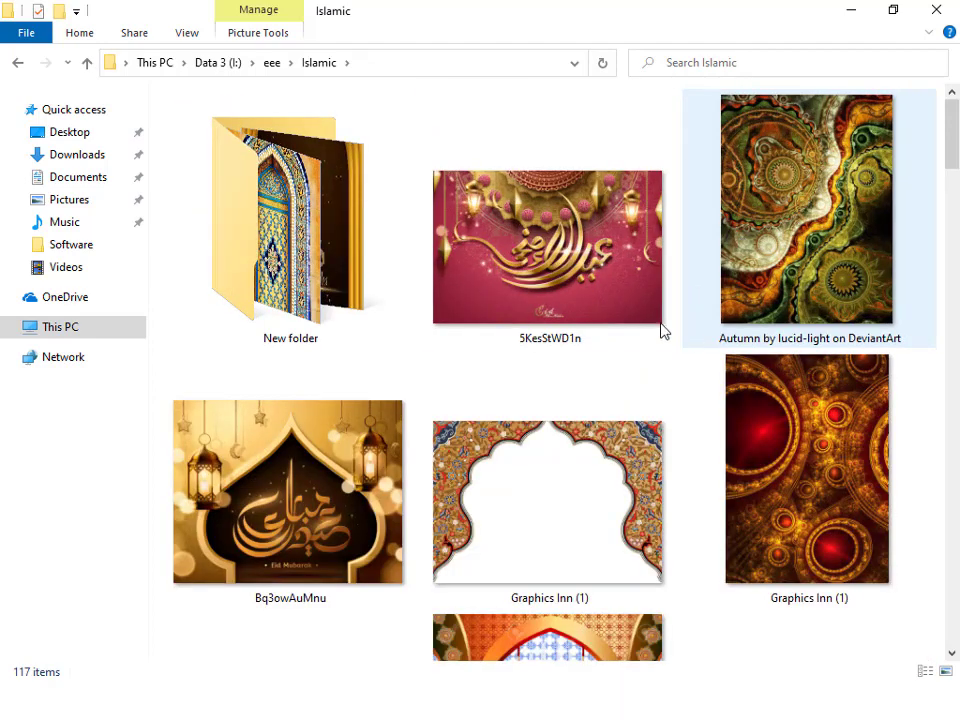
Step: Look through the image thumbnails in the Islamic folder down to Graphics Inn (70) and return to the start of the list
click(593, 293)
scroll(797, 270, down, 2)
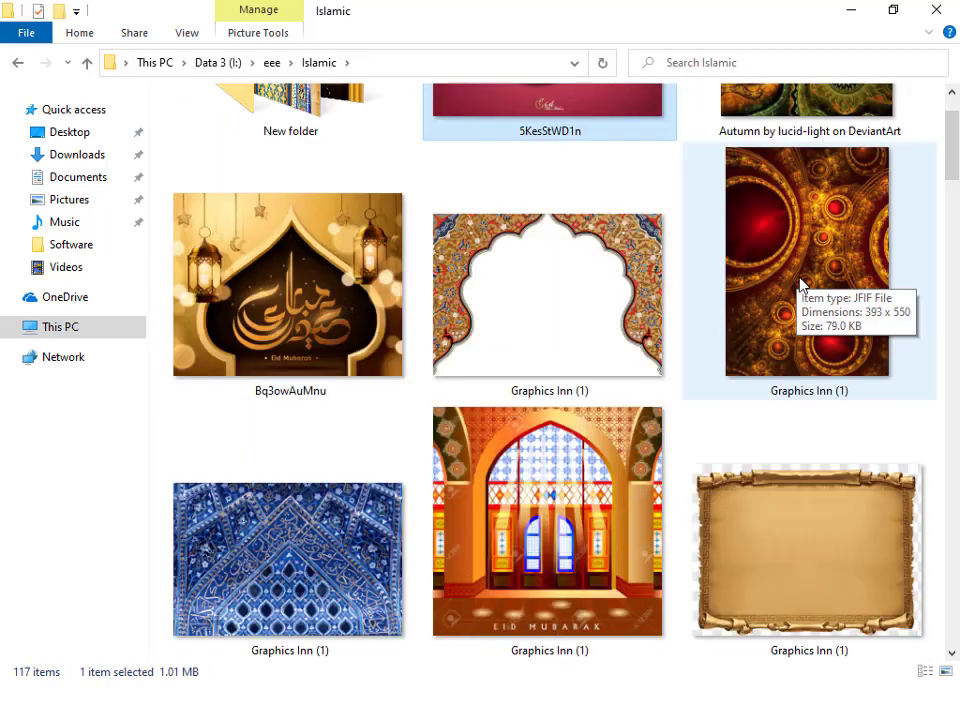
click(800, 288)
key(Down)
key(Down)
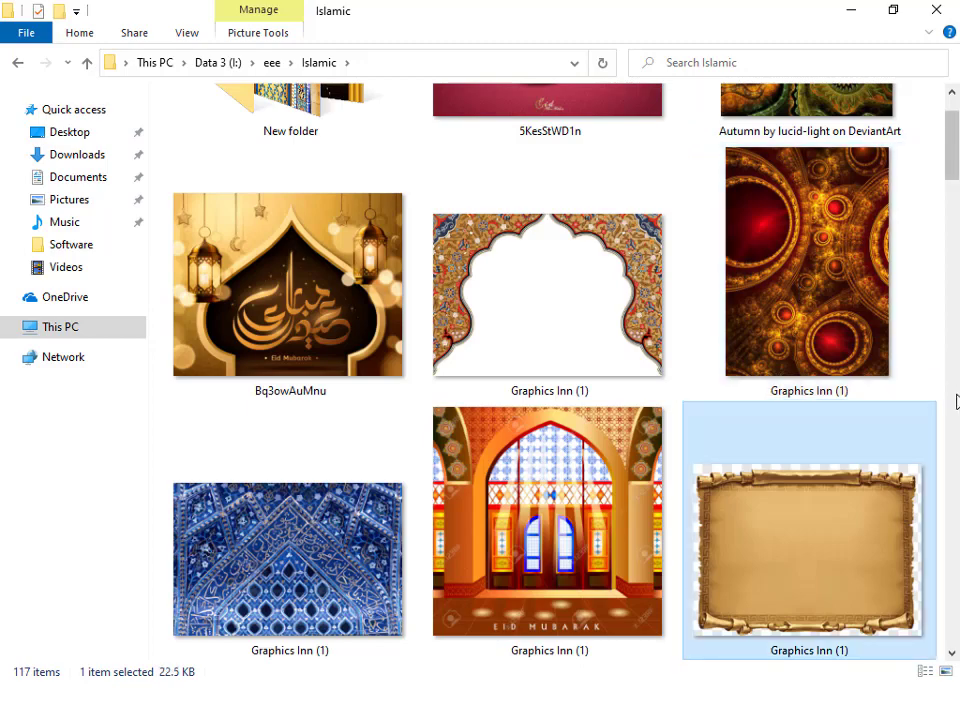
key(Down)
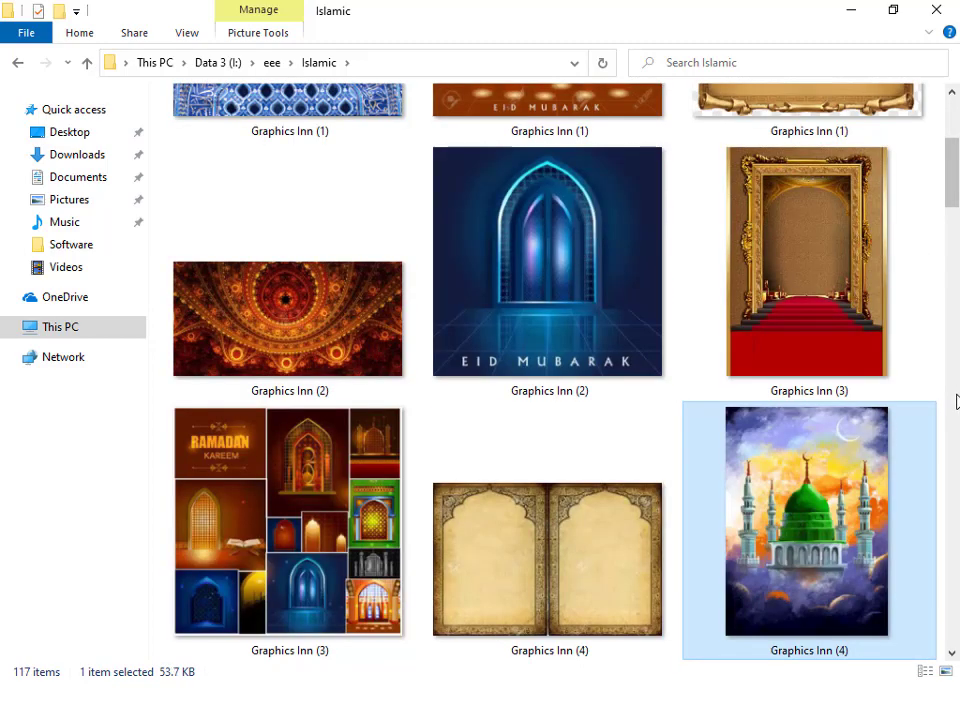
key(Down)
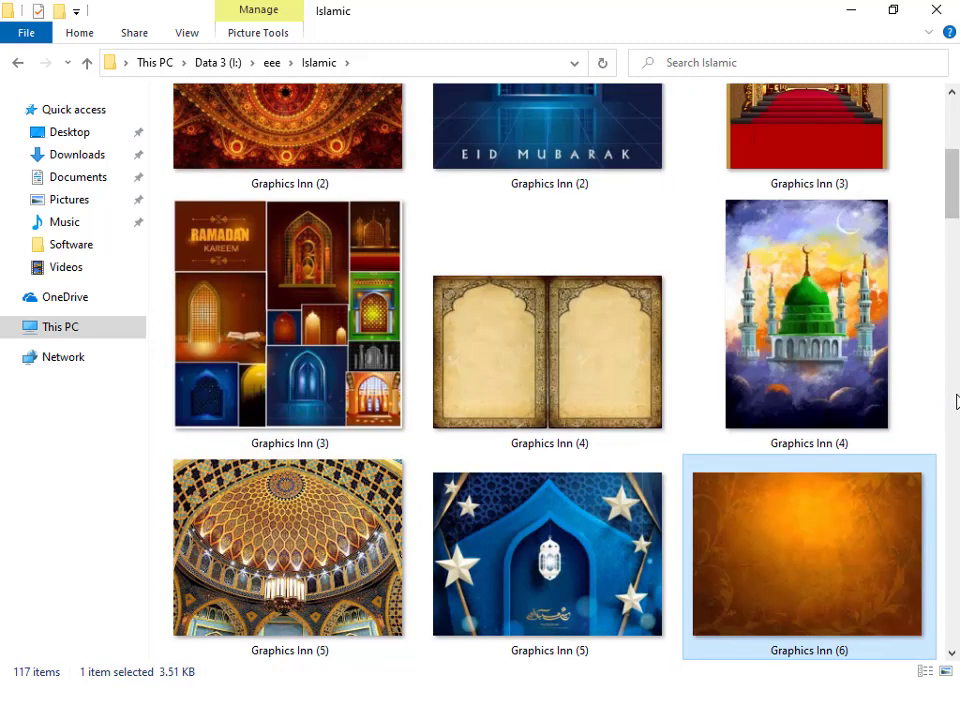
key(Down)
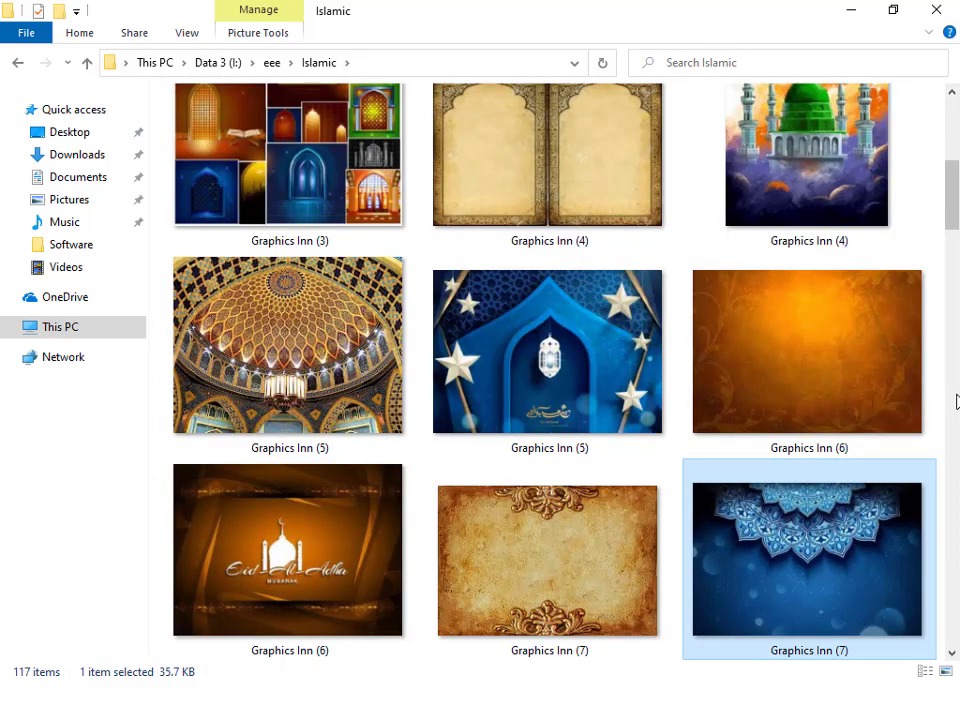
key(Down)
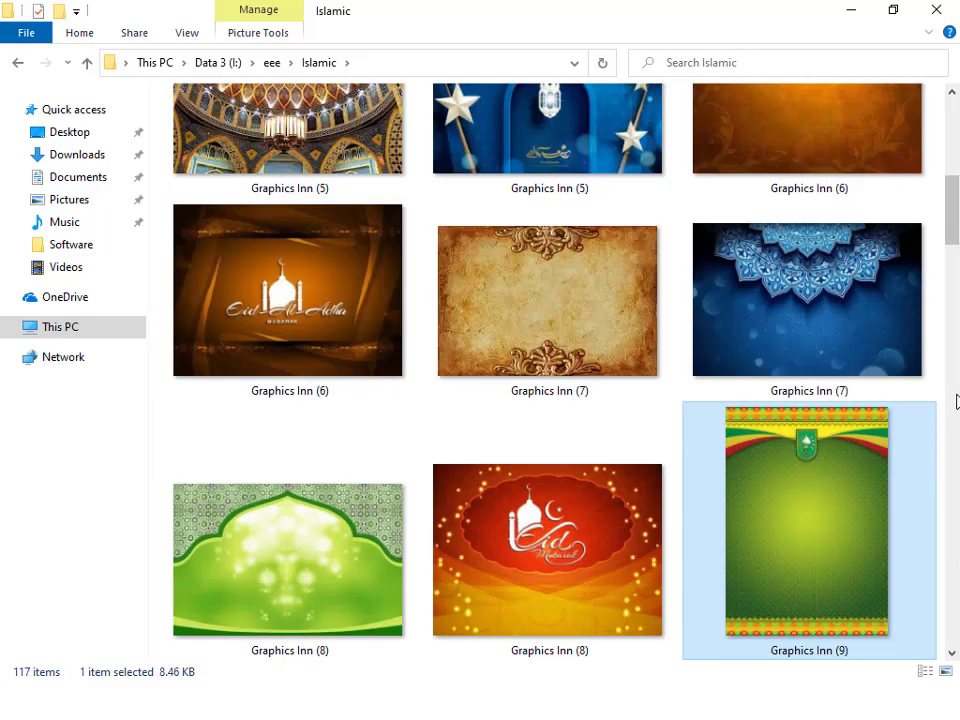
key(Down)
key(Down)
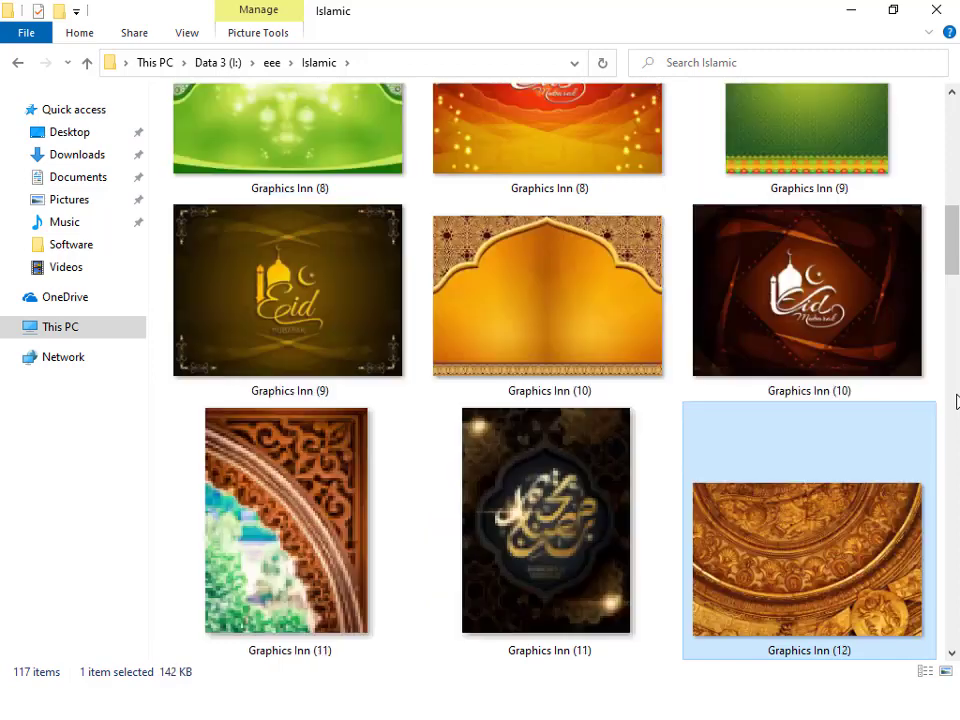
key(Down)
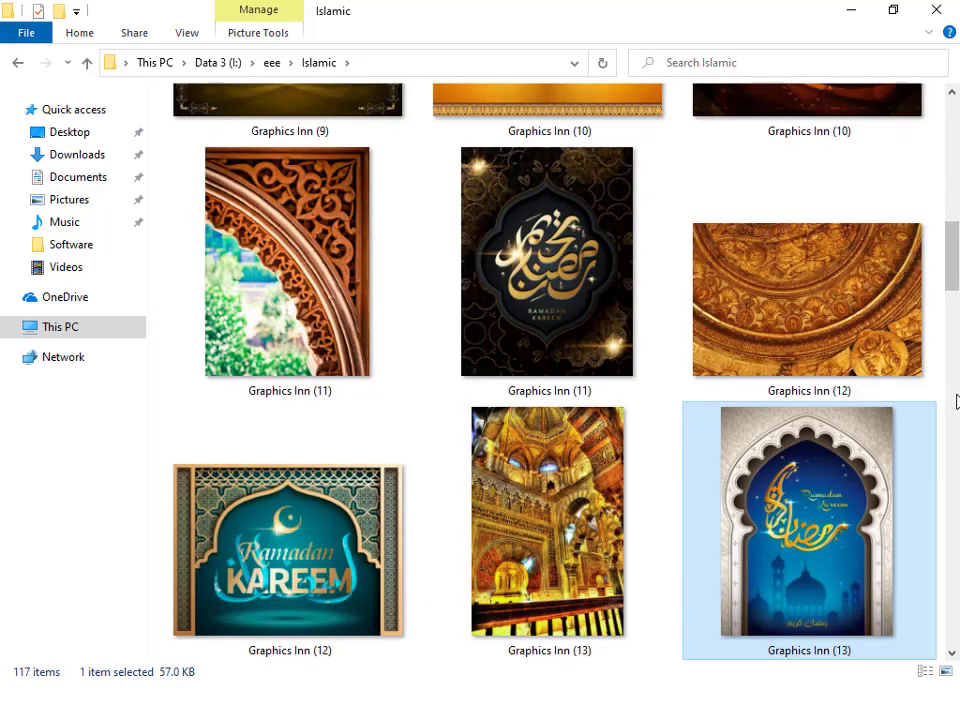
key(Down)
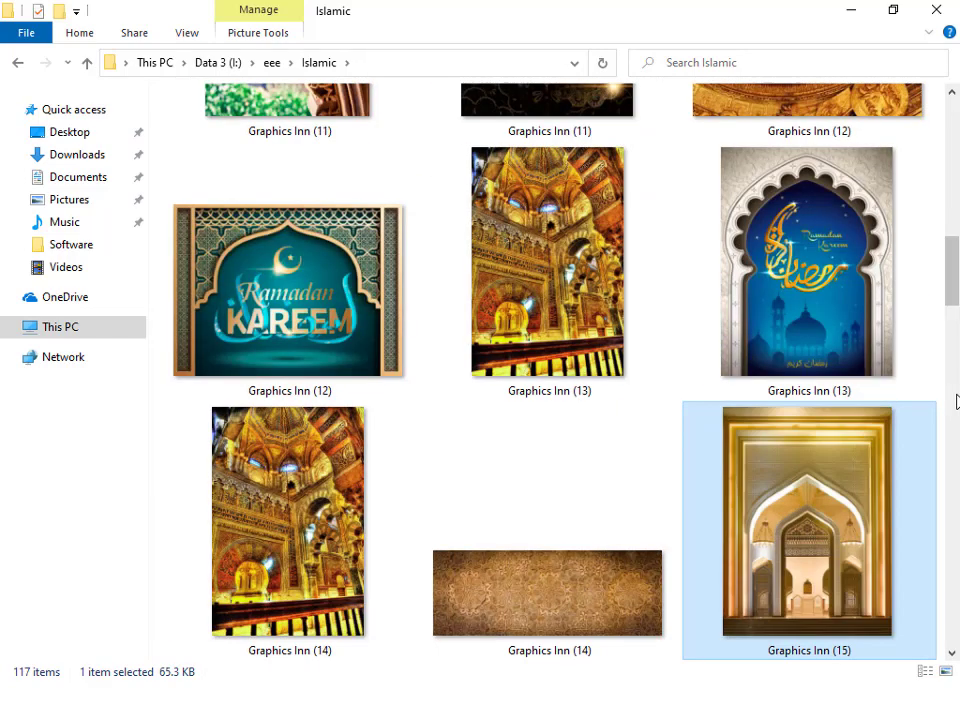
key(Down)
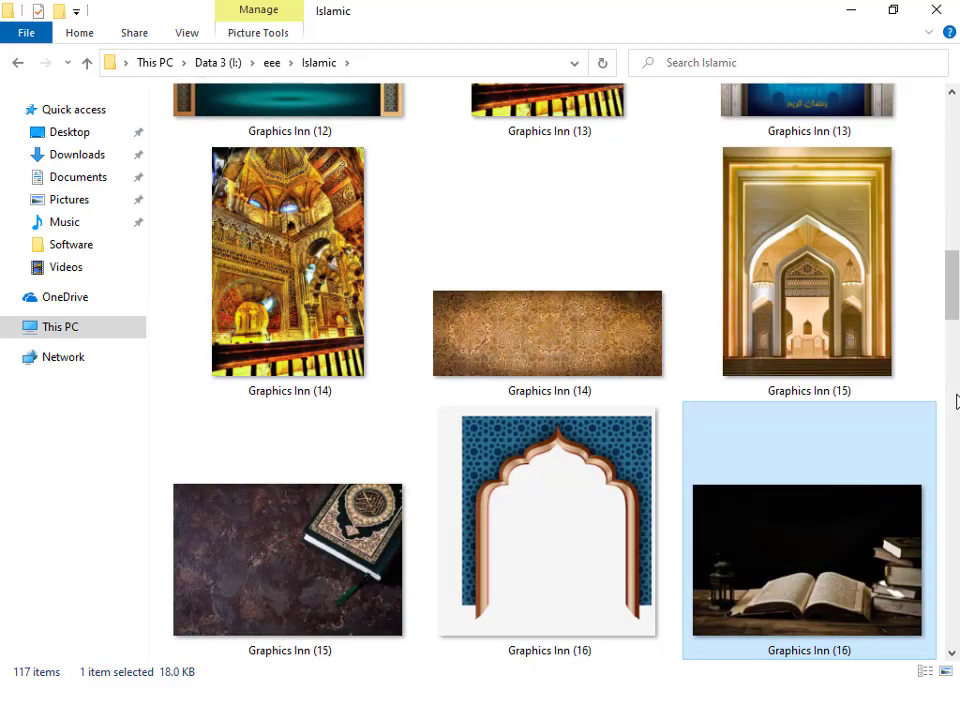
key(Down)
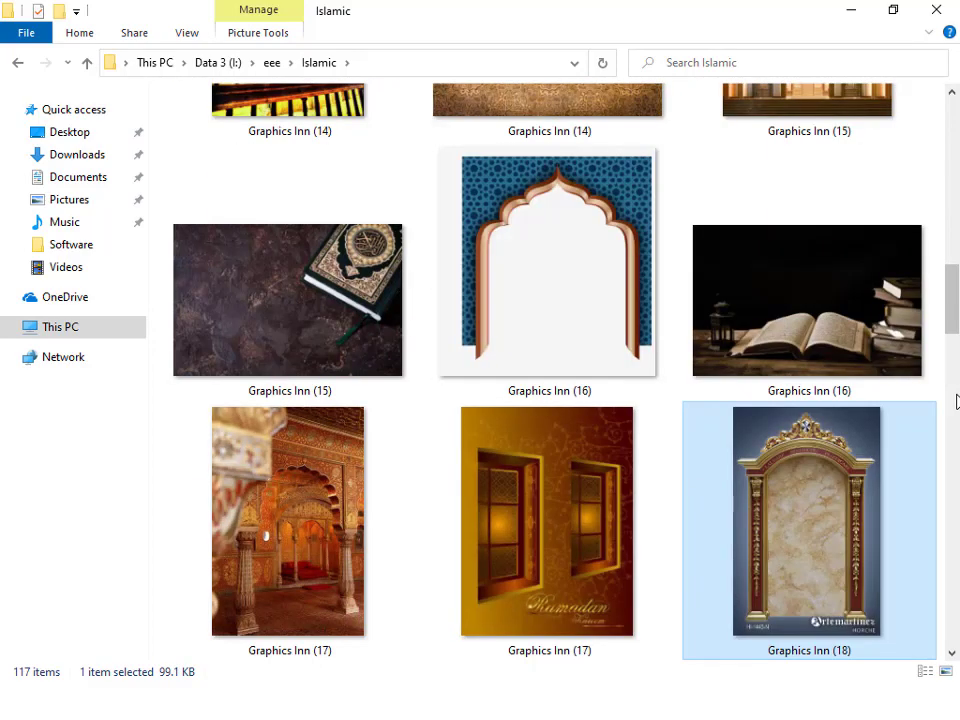
key(Down)
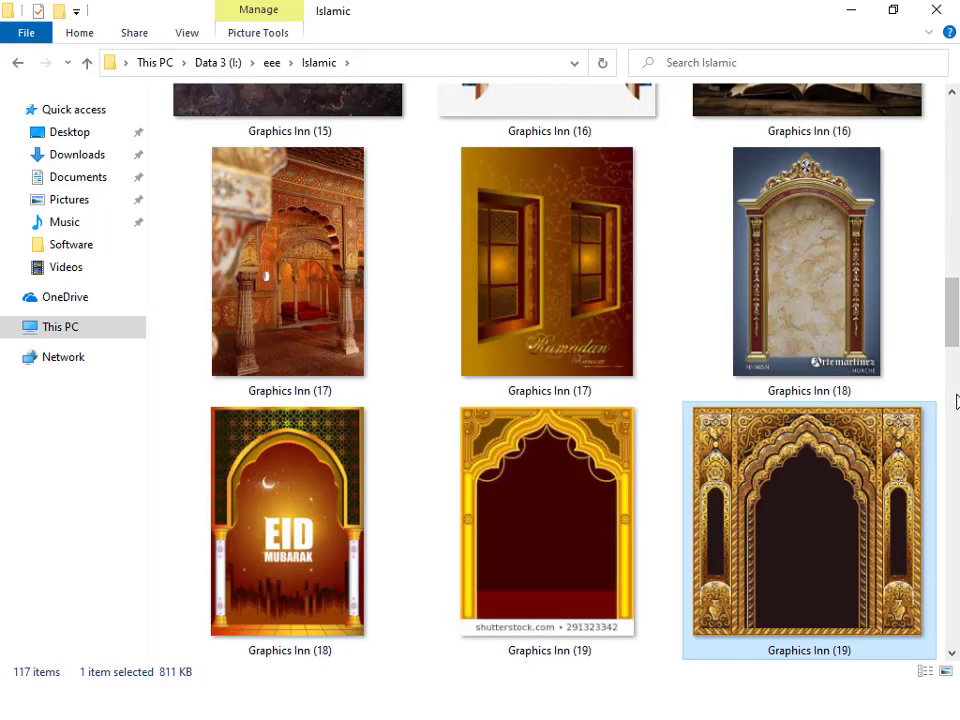
key(Down)
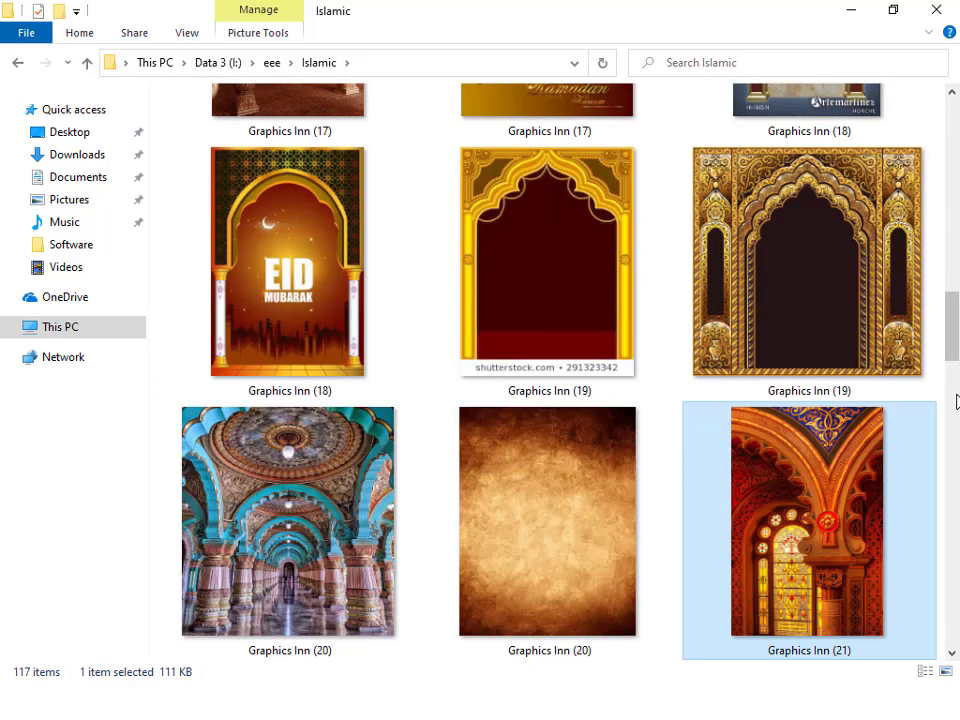
key(Down)
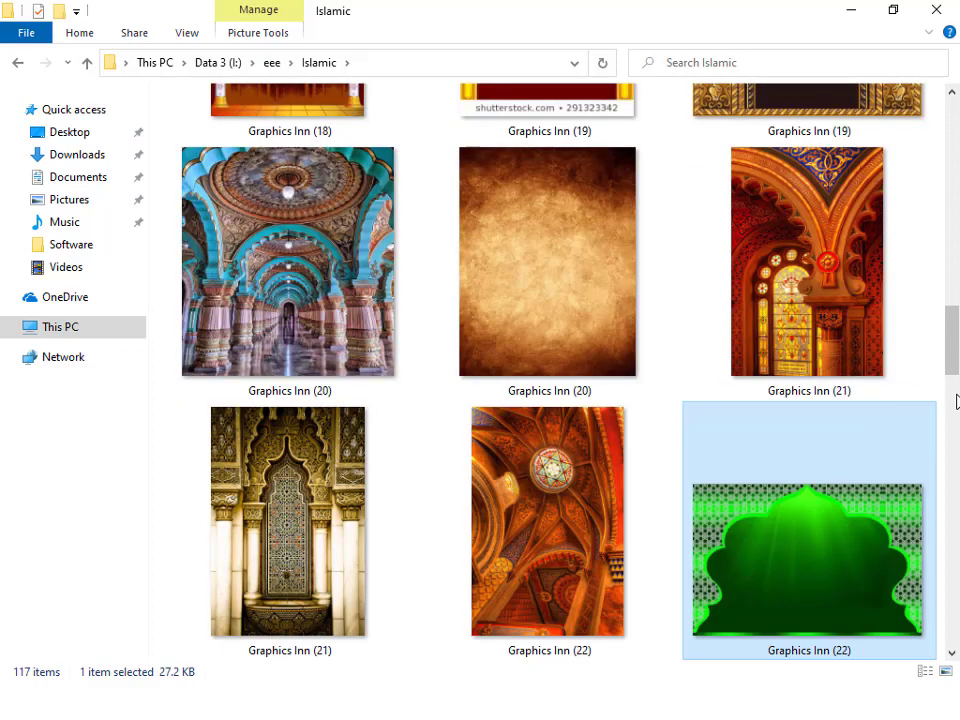
key(Down)
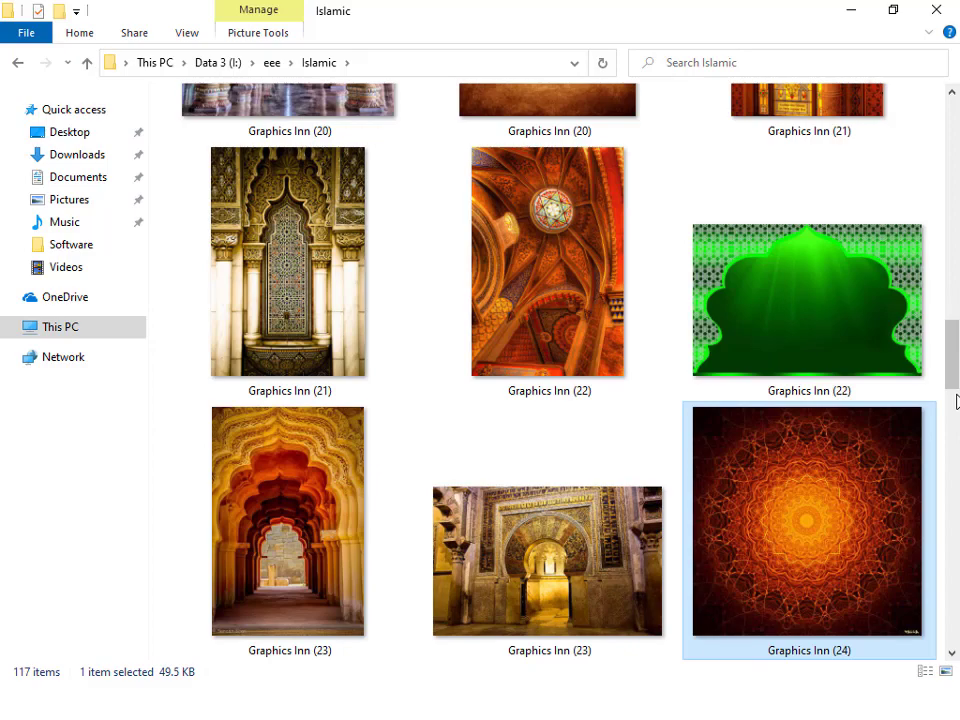
key(Down)
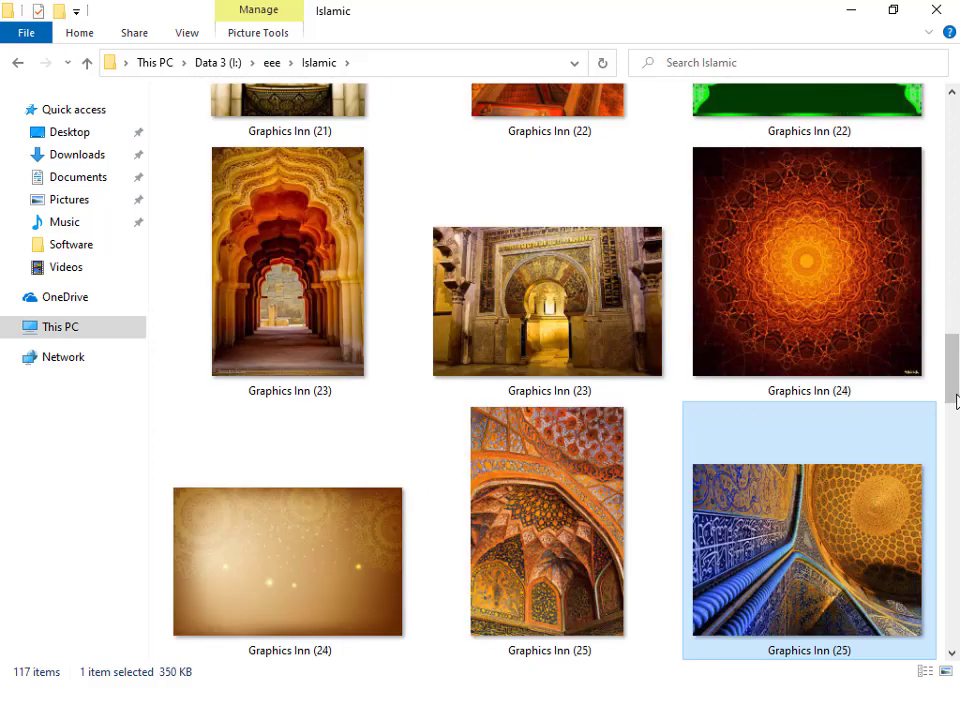
key(Down)
key(Down)
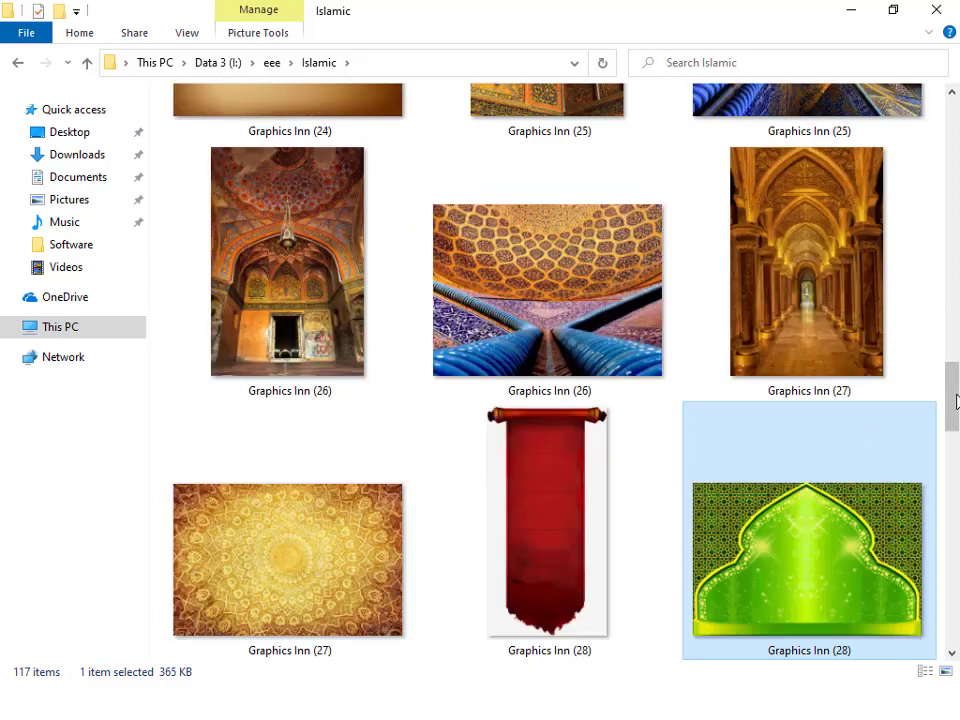
key(Down)
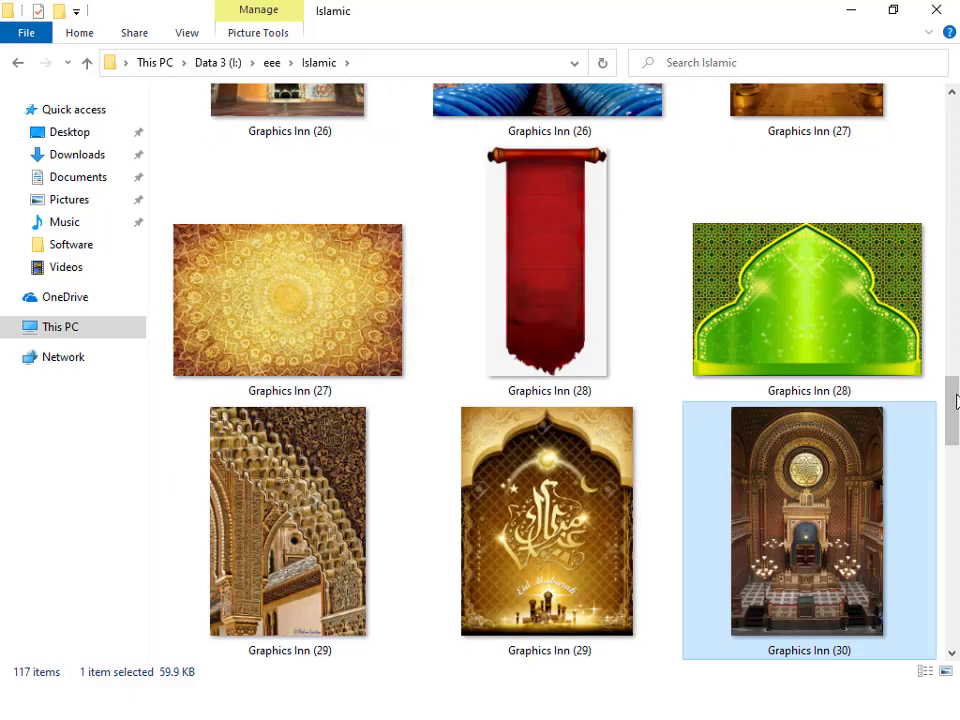
key(Down)
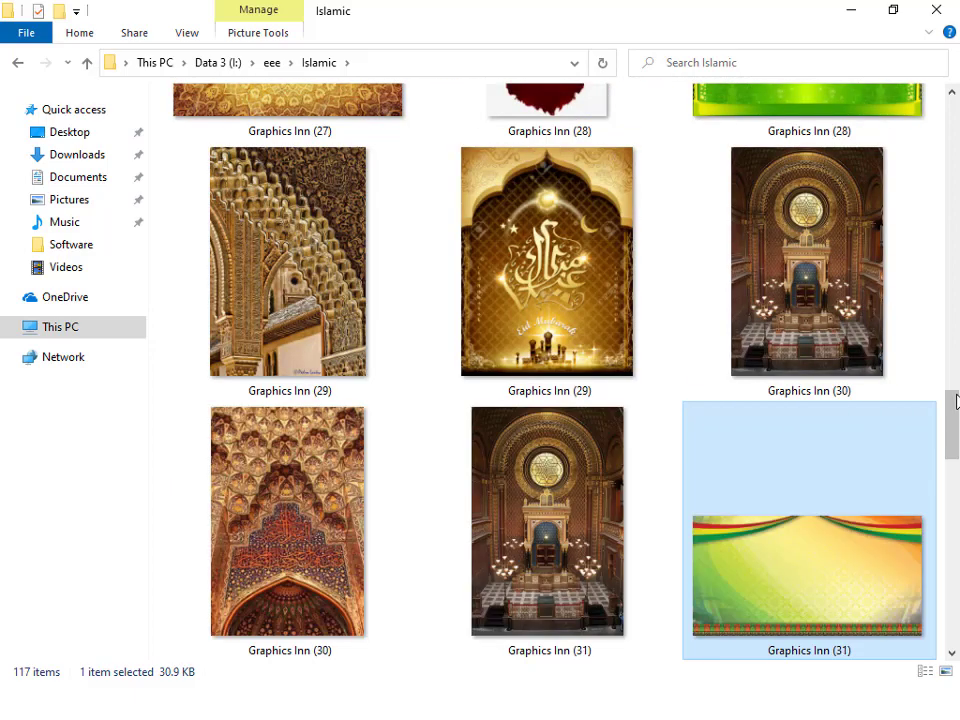
key(Down)
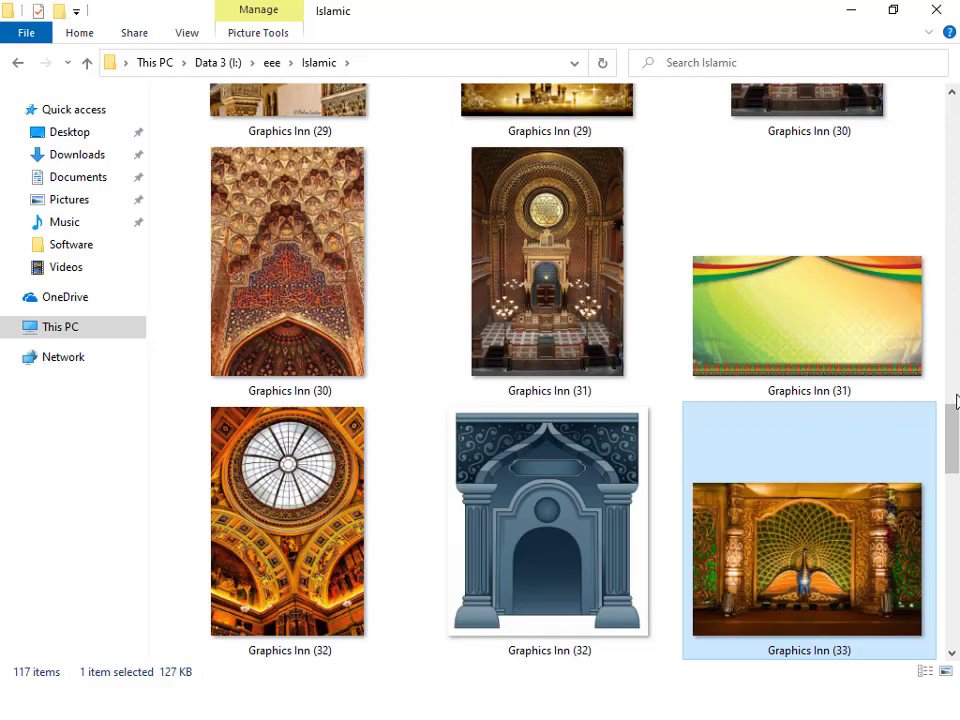
key(Down)
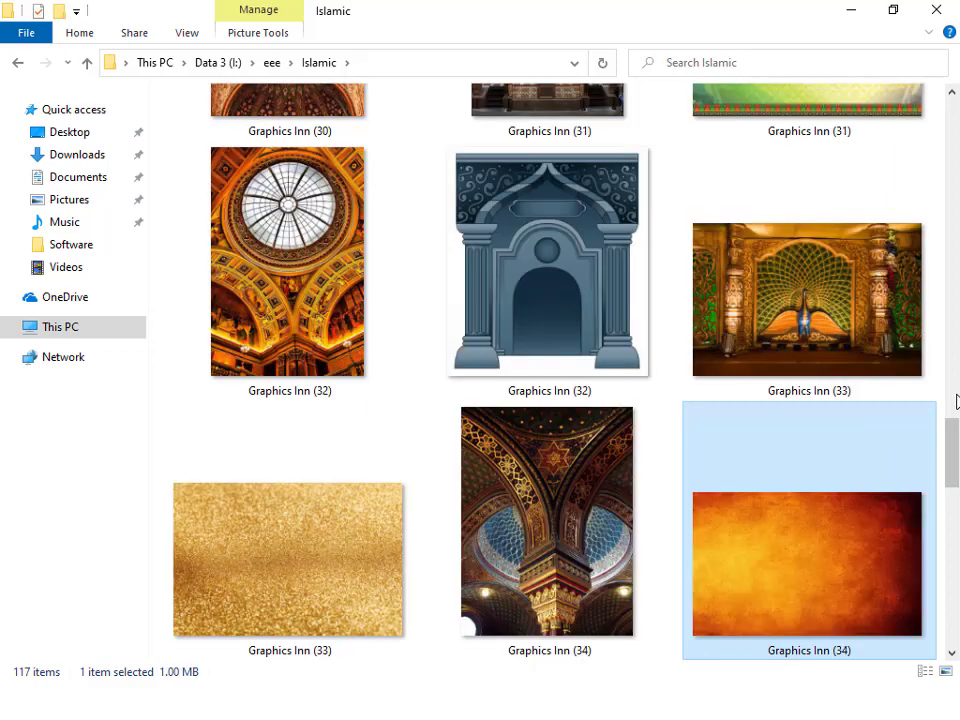
key(Down)
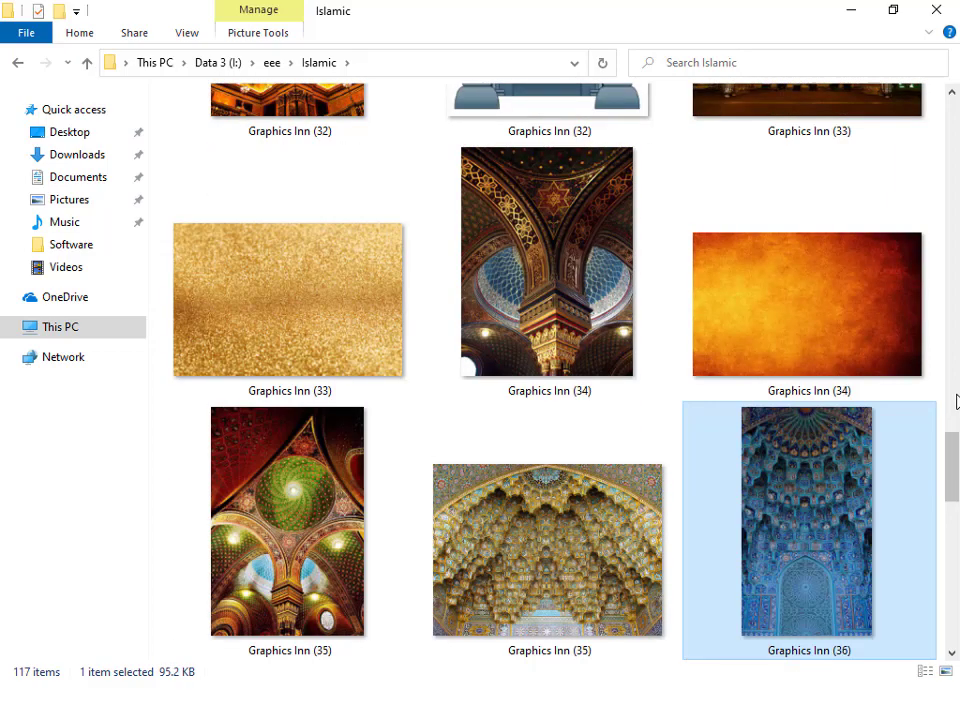
key(Down)
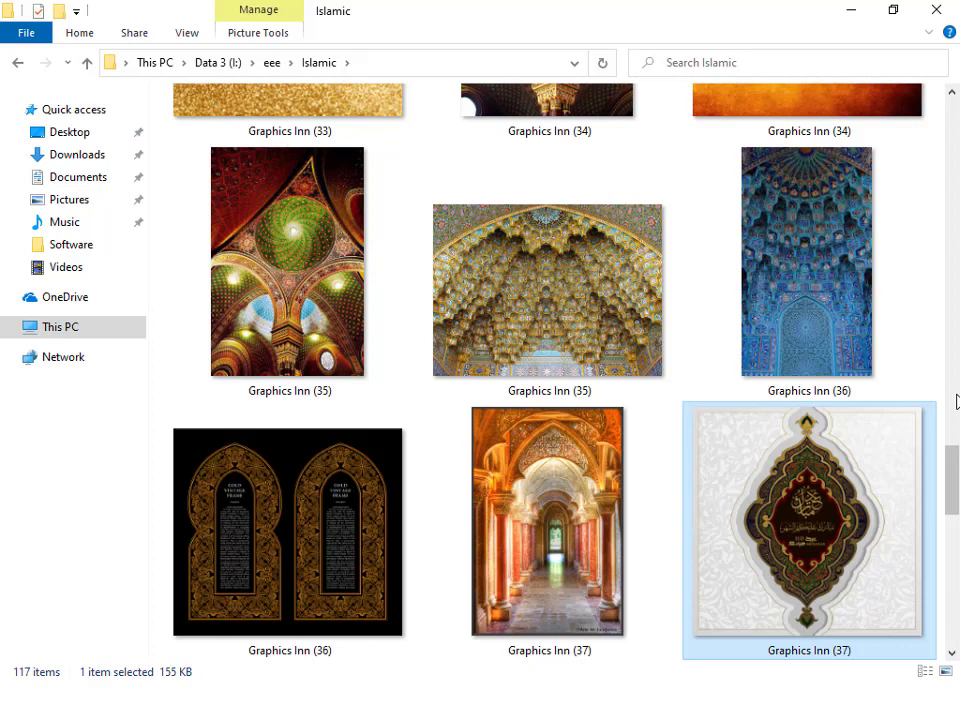
key(Down)
key(Down)
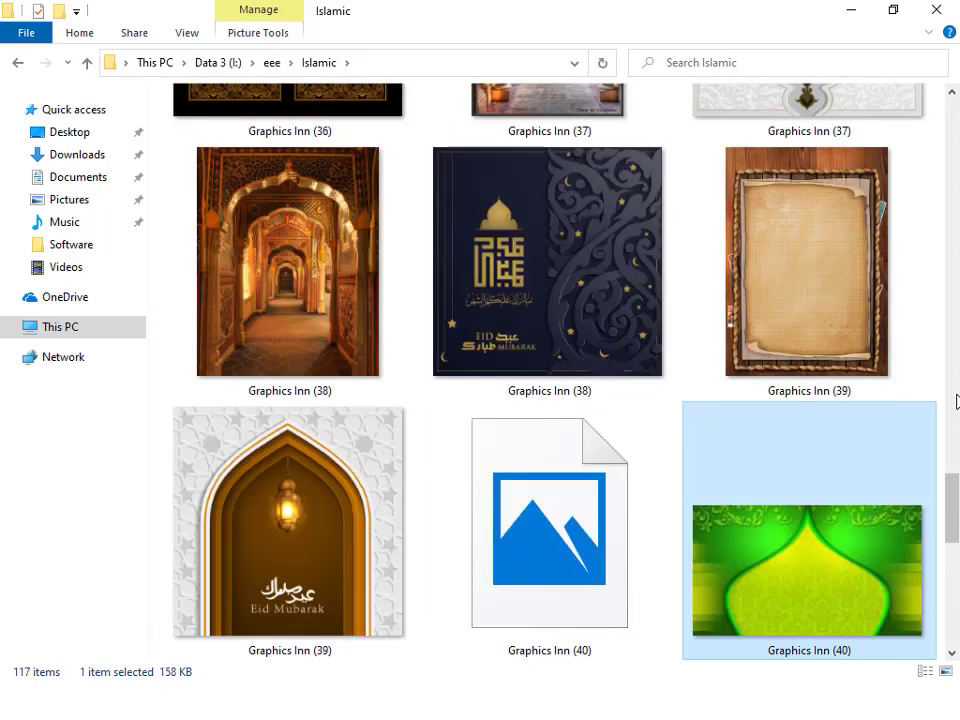
key(Down)
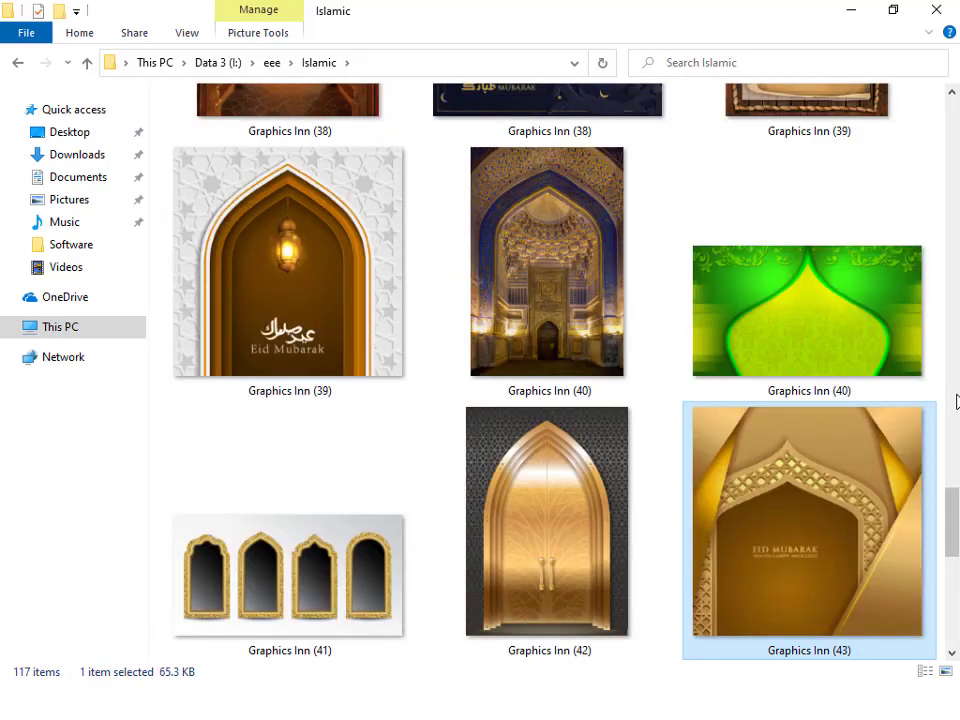
key(Down)
key(Down)
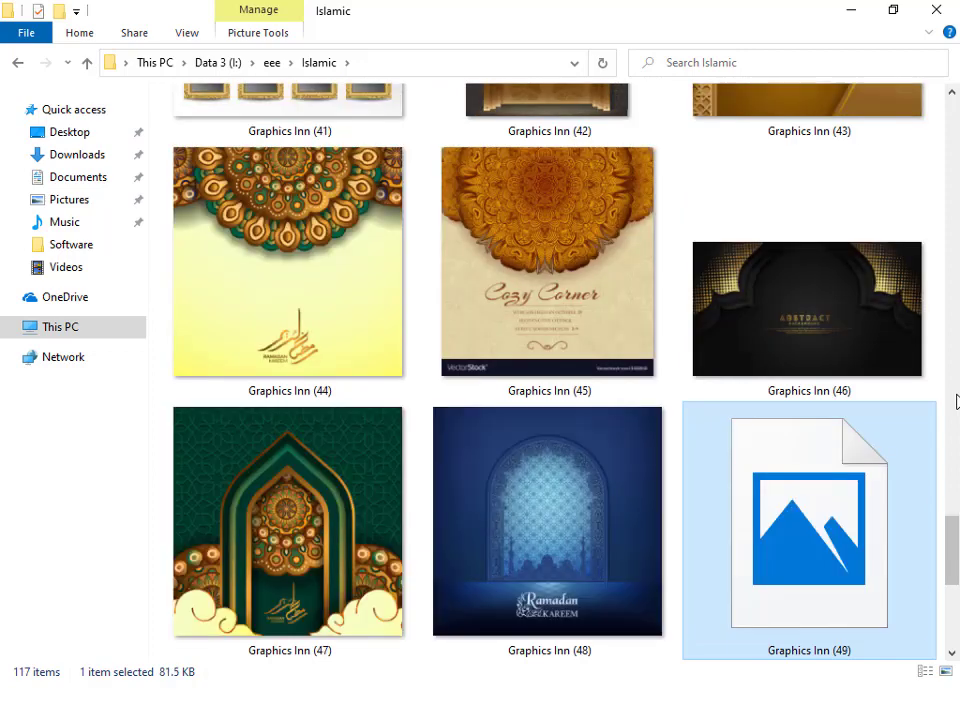
key(Down)
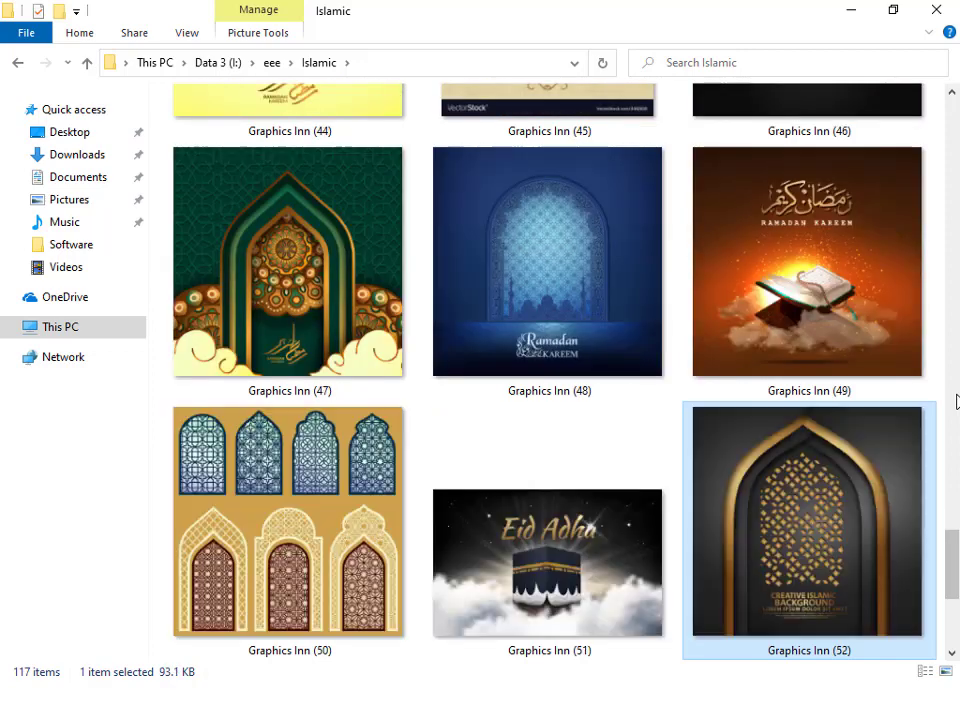
key(Down)
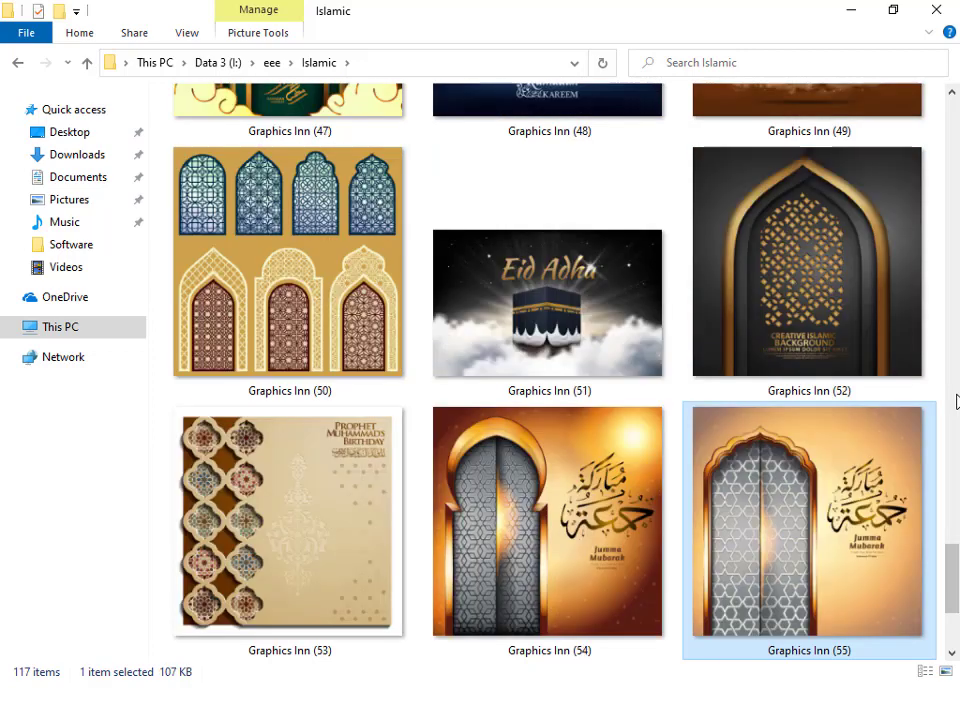
key(Down)
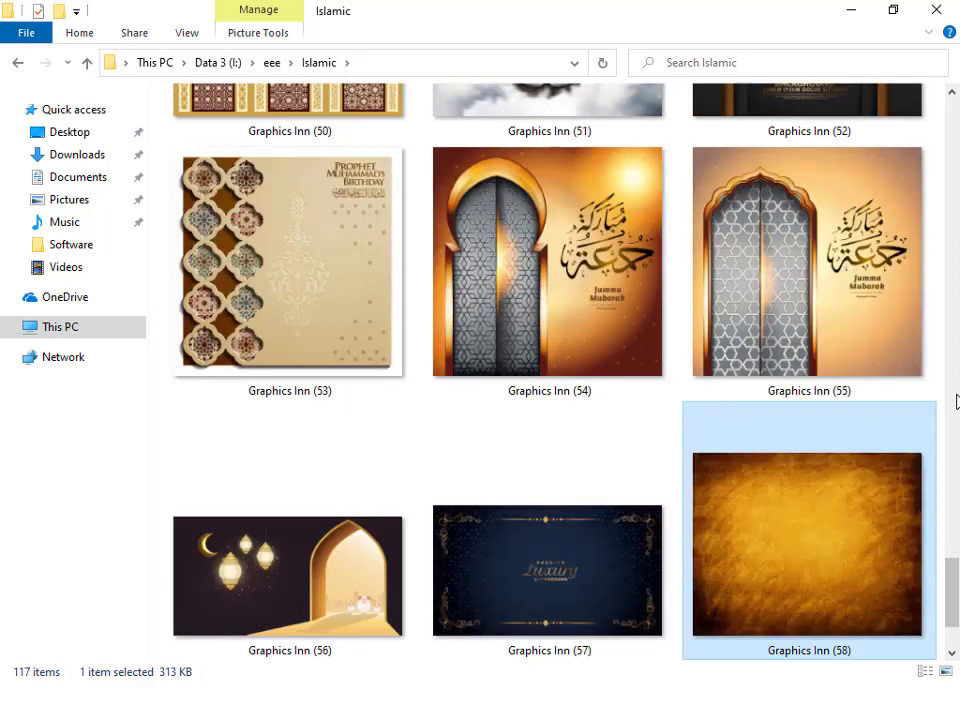
key(Down)
key(Down)
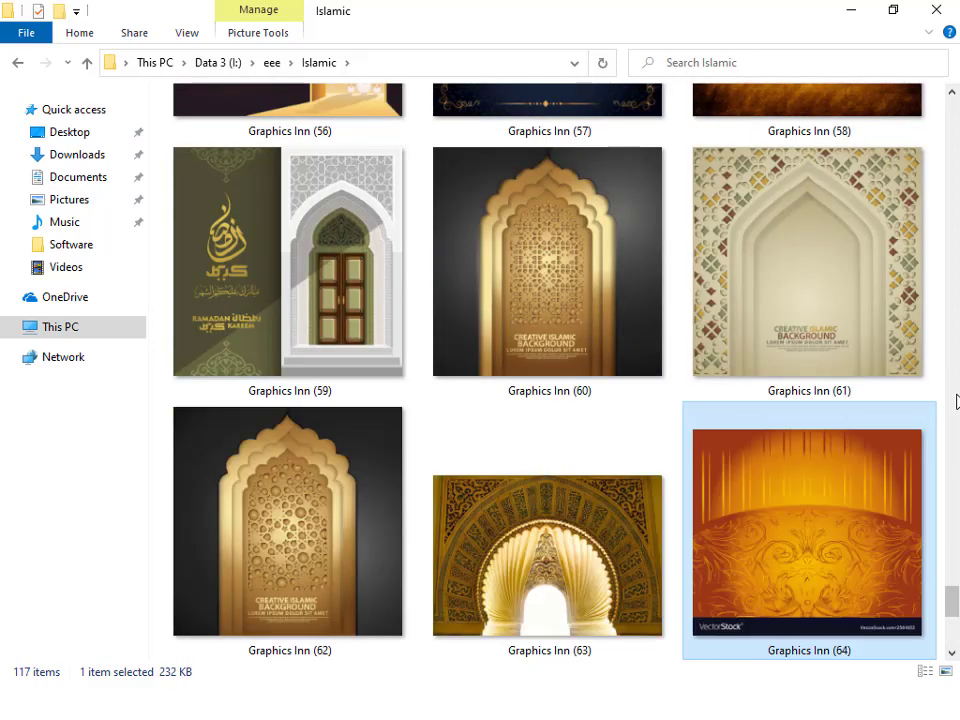
key(Down)
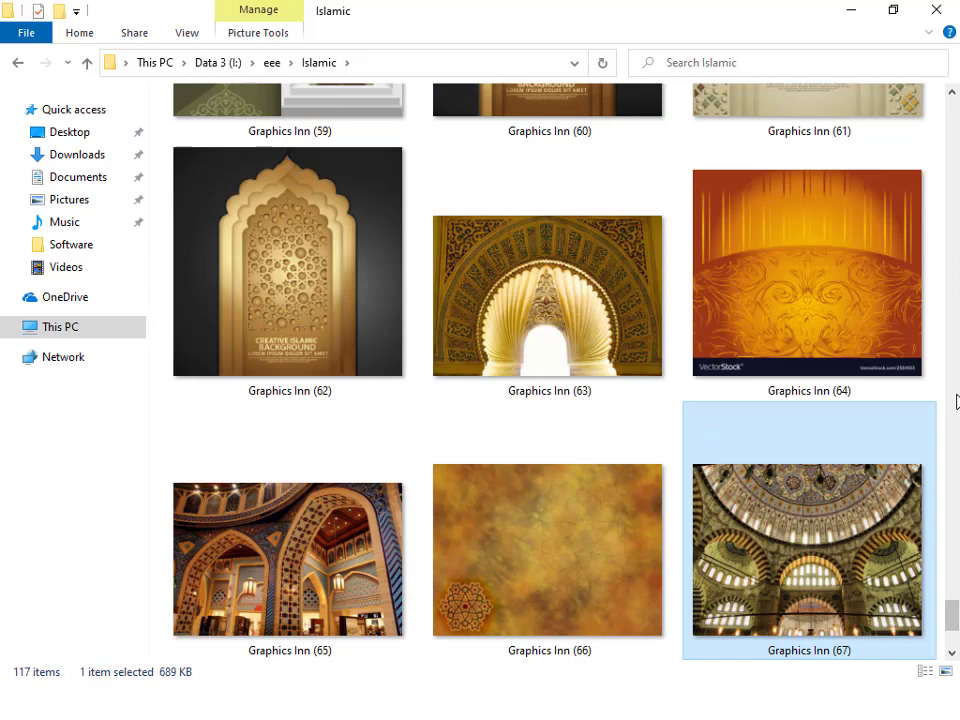
key(Down)
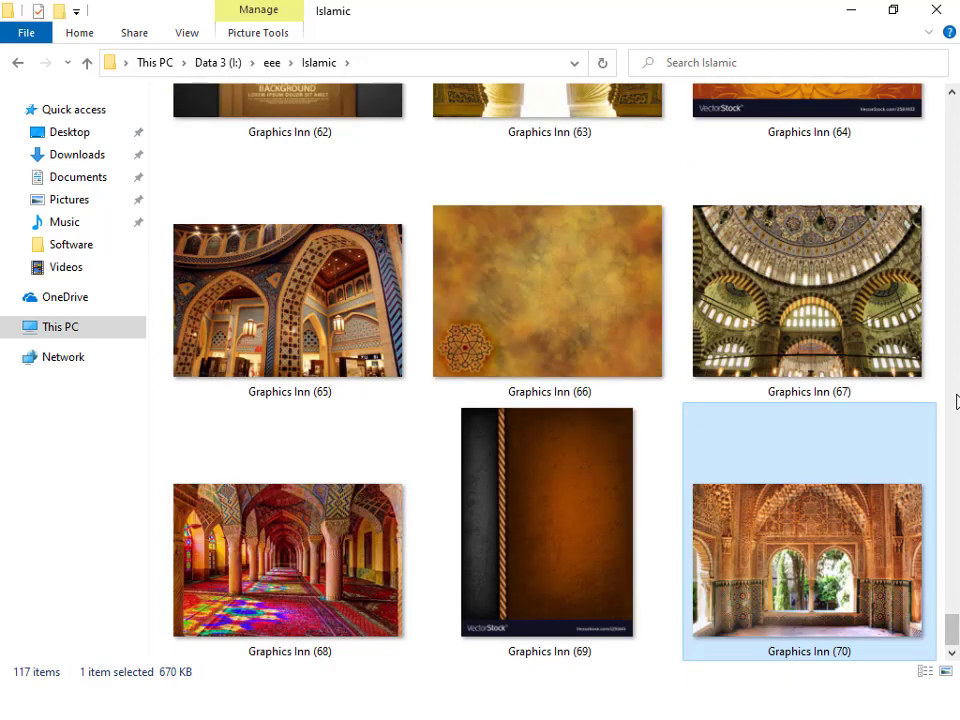
key(Up)
key(Up)
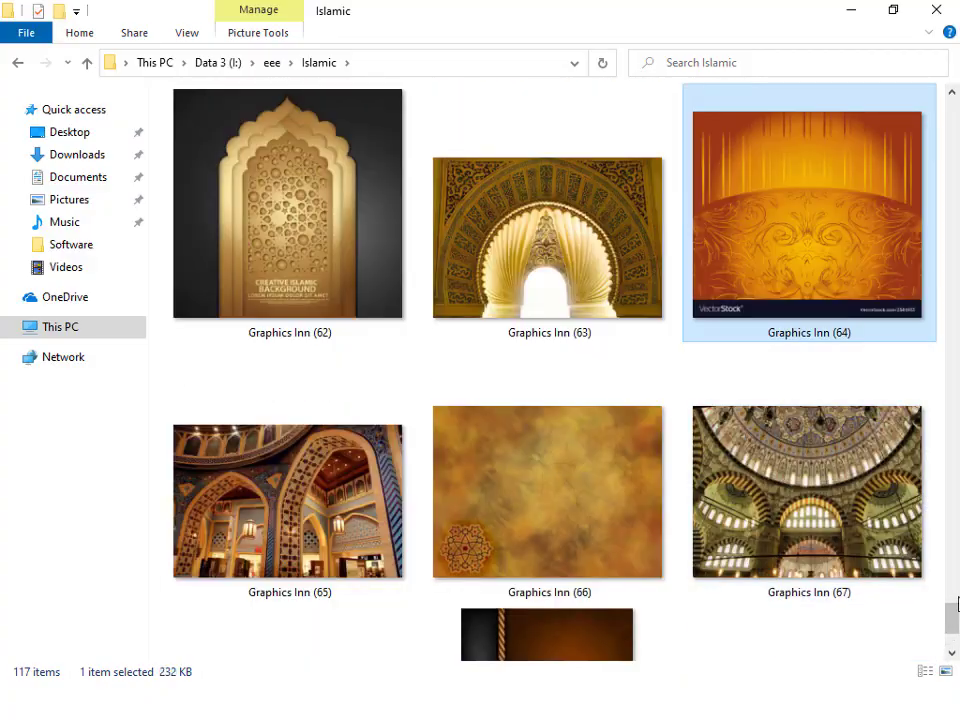
scroll(957, 598, up, 15)
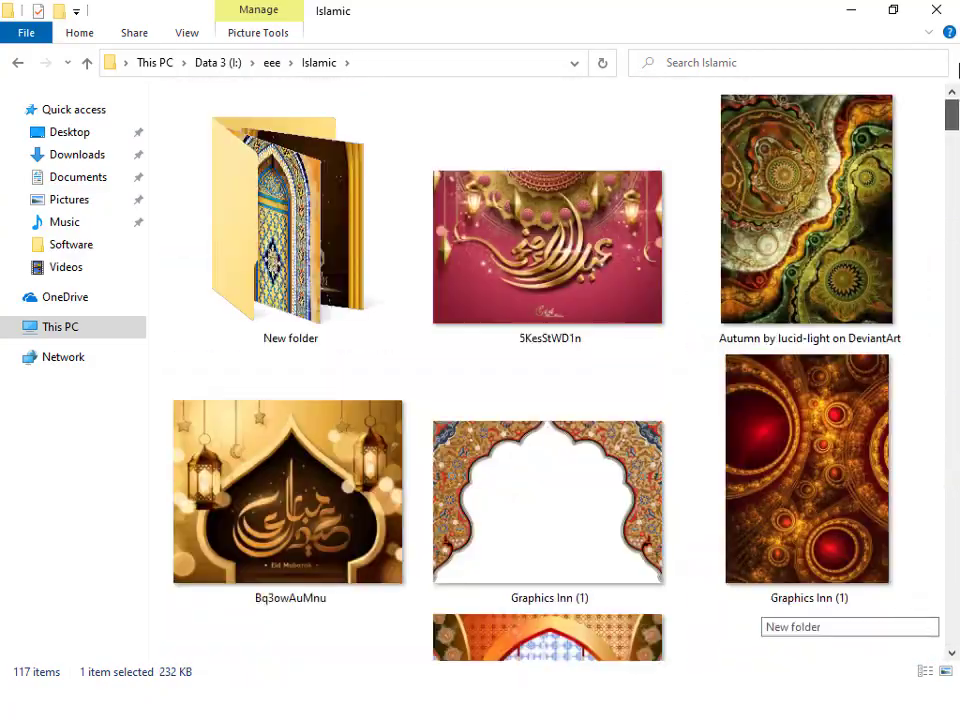
Step: Open the image Autumn by lucid-light on DeviantArt in Photos and maximize the viewer window
click(760, 178)
right_click(760, 178)
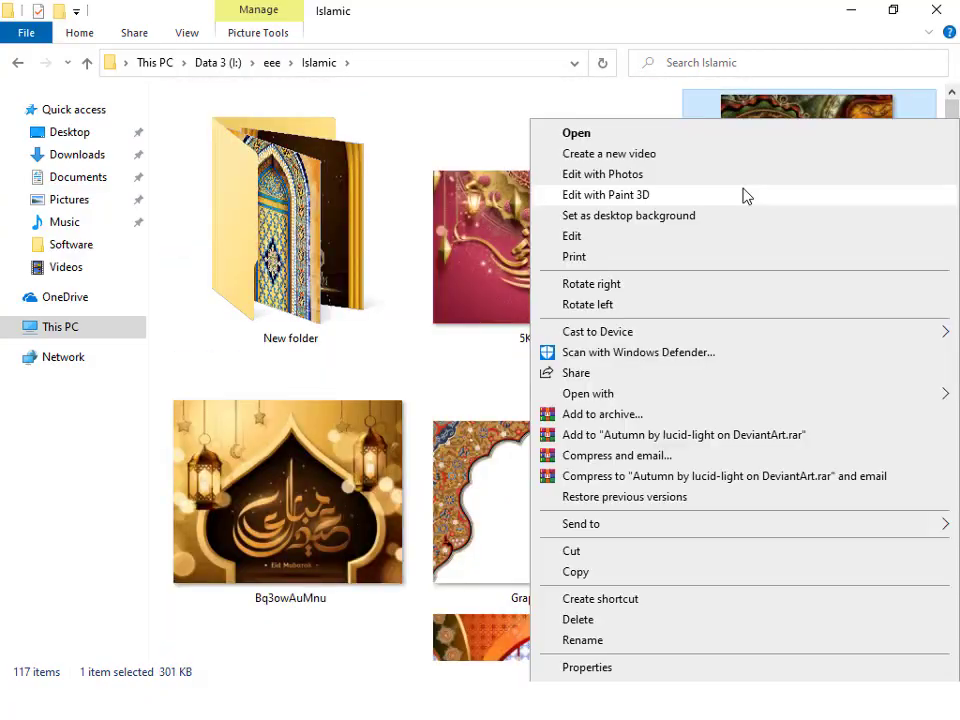
click(627, 144)
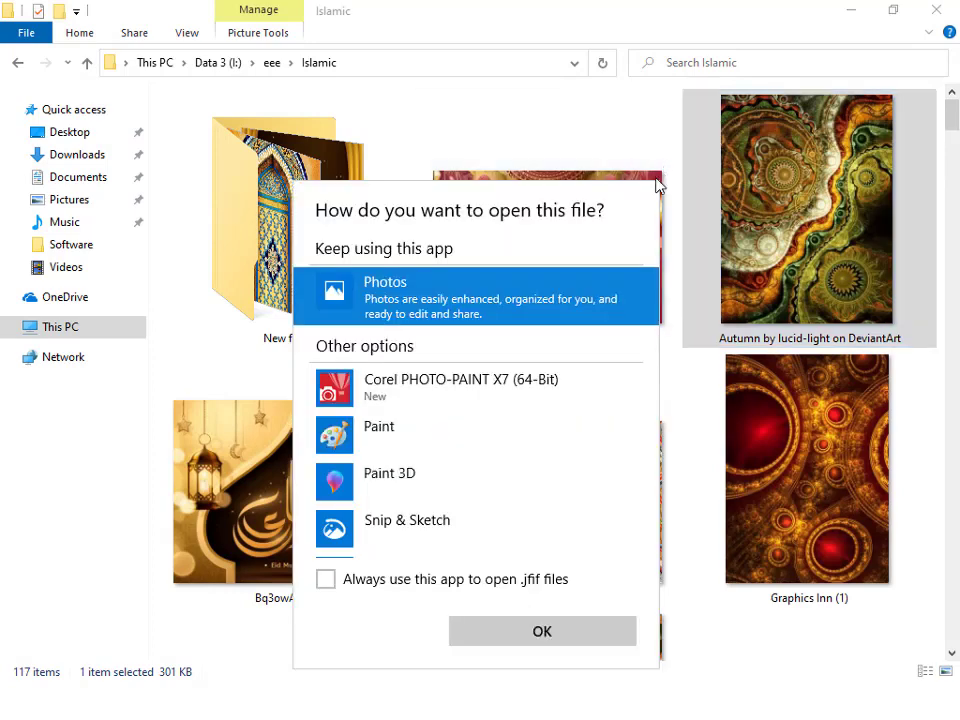
click(366, 296)
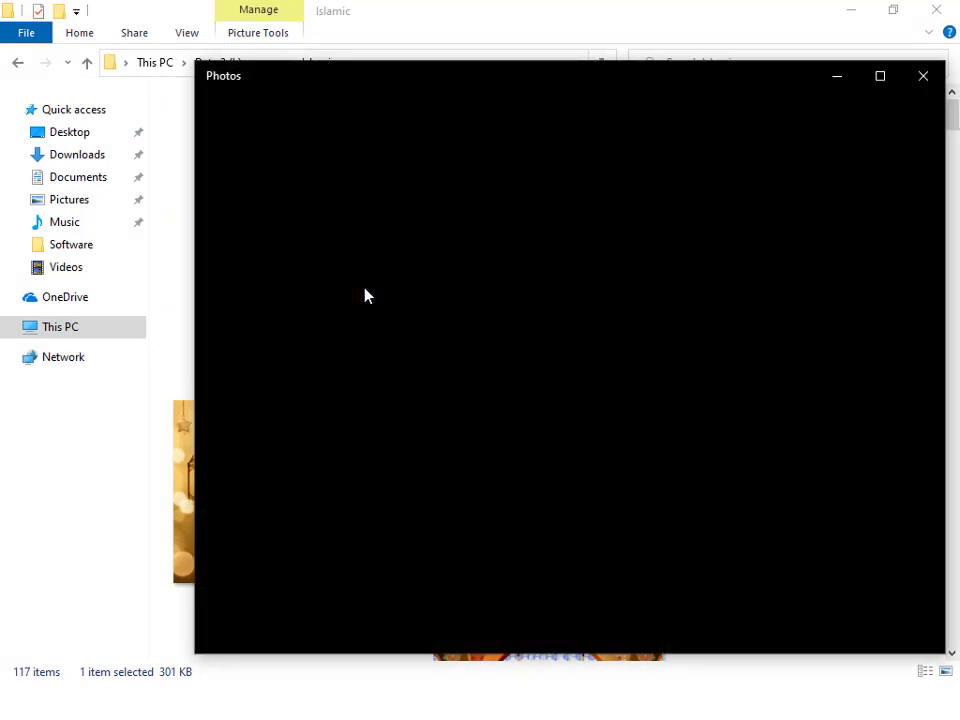
click(882, 77)
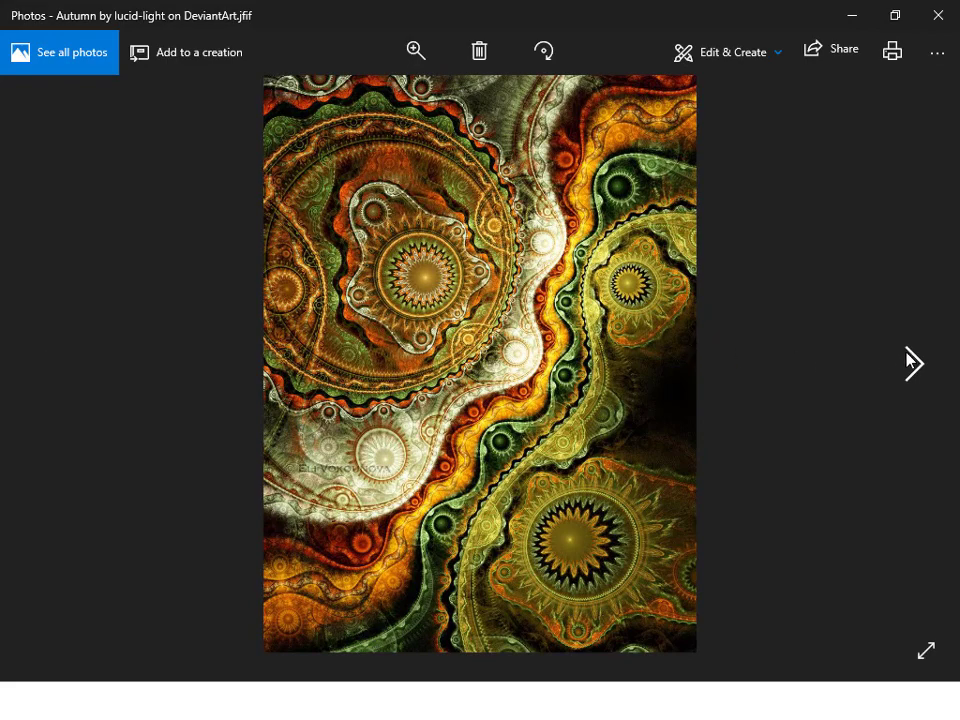
Step: Browse to the red-and-gold circles image Graphics Inn (1), rotate it 90 degrees clockwise and close the viewer
click(912, 362)
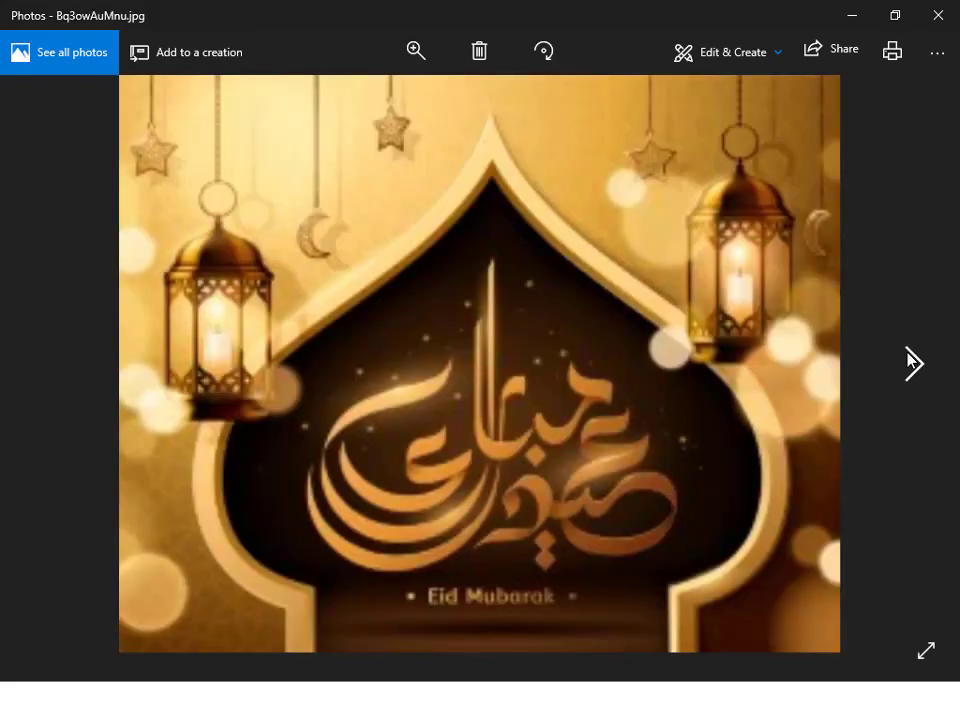
click(912, 362)
click(912, 362)
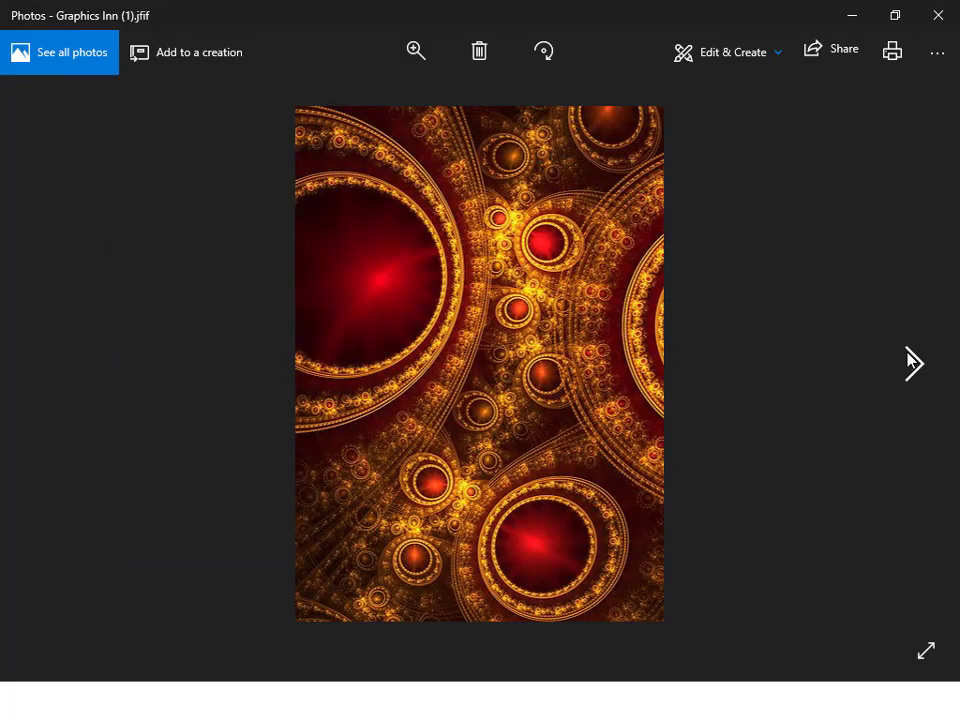
click(908, 356)
key(Left)
click(542, 52)
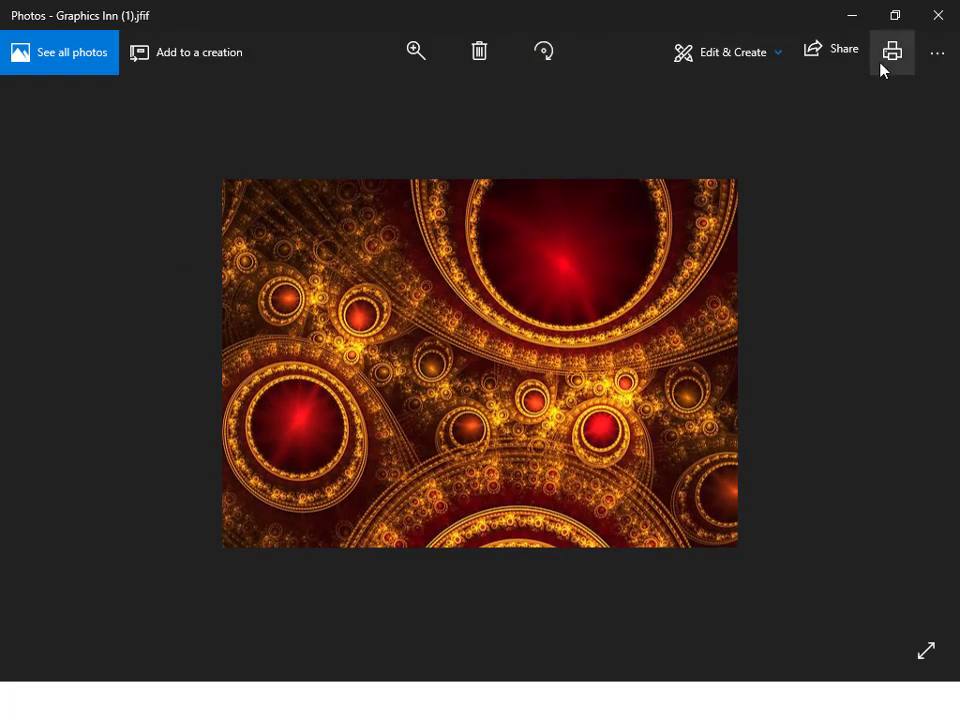
click(937, 18)
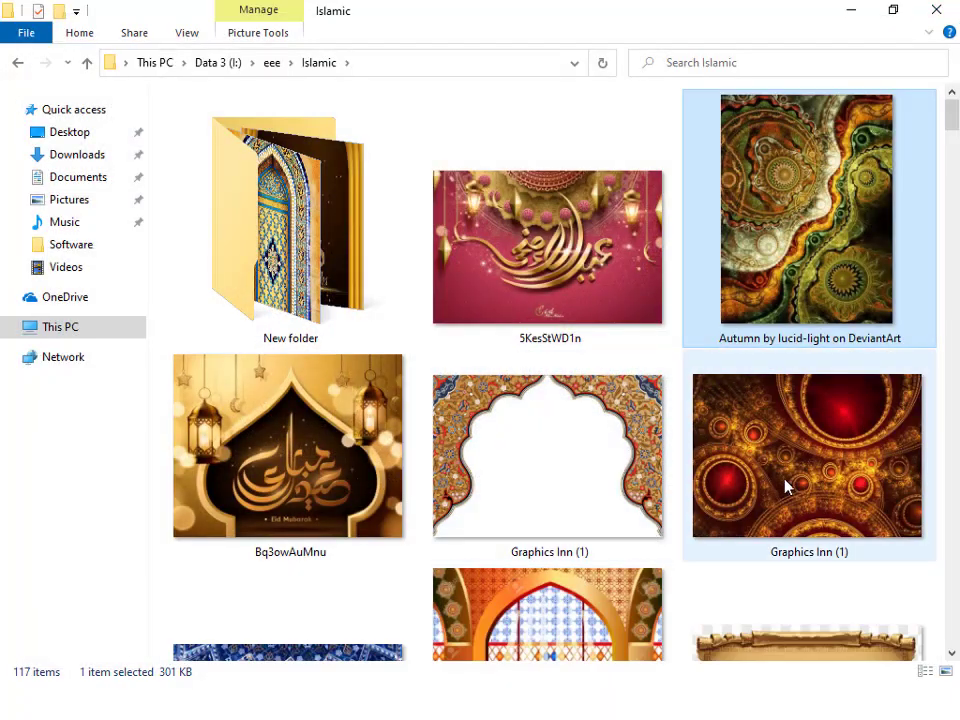
Step: Look through the Islamic folder's thumbnails from Graphics Inn (1) to the Graphics Inn (13) images
click(802, 476)
scroll(810, 435, down, 5)
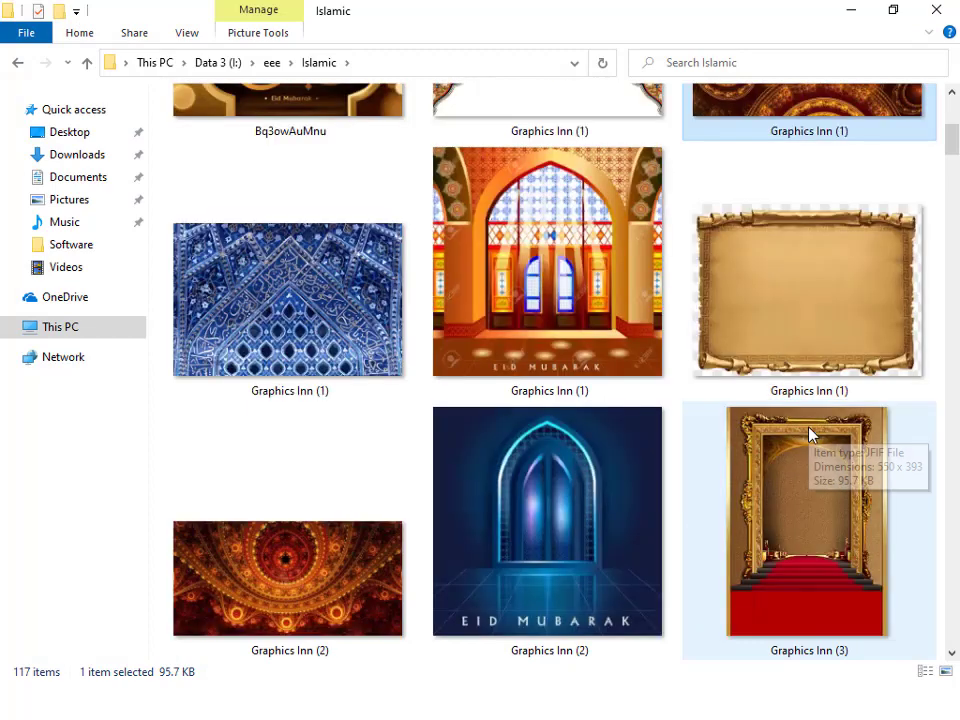
scroll(810, 435, down, 3)
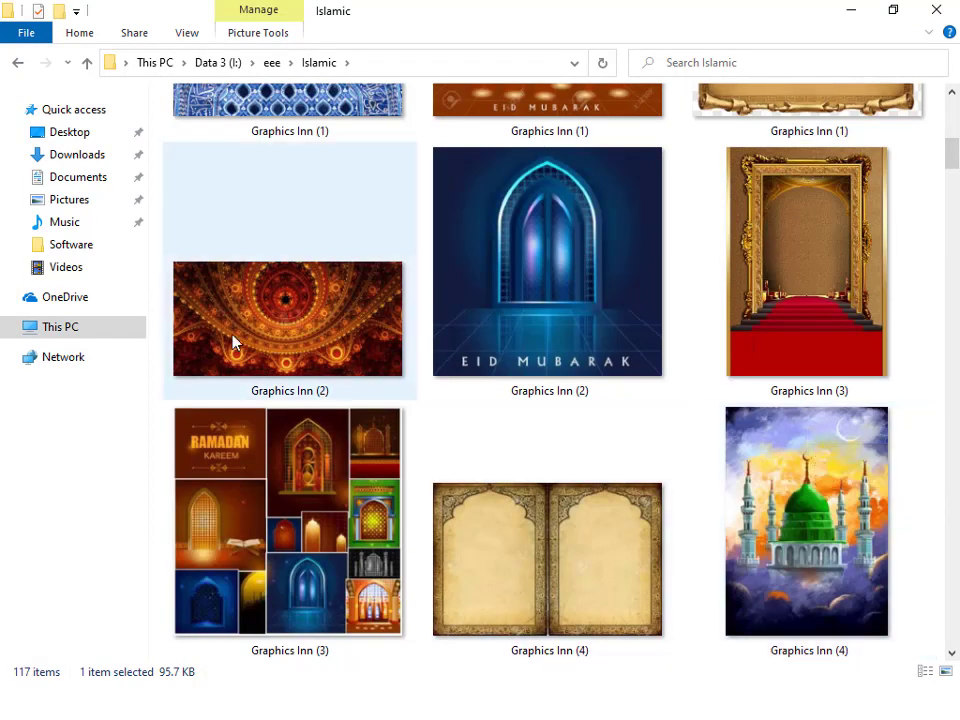
click(233, 342)
scroll(233, 342, down, 10)
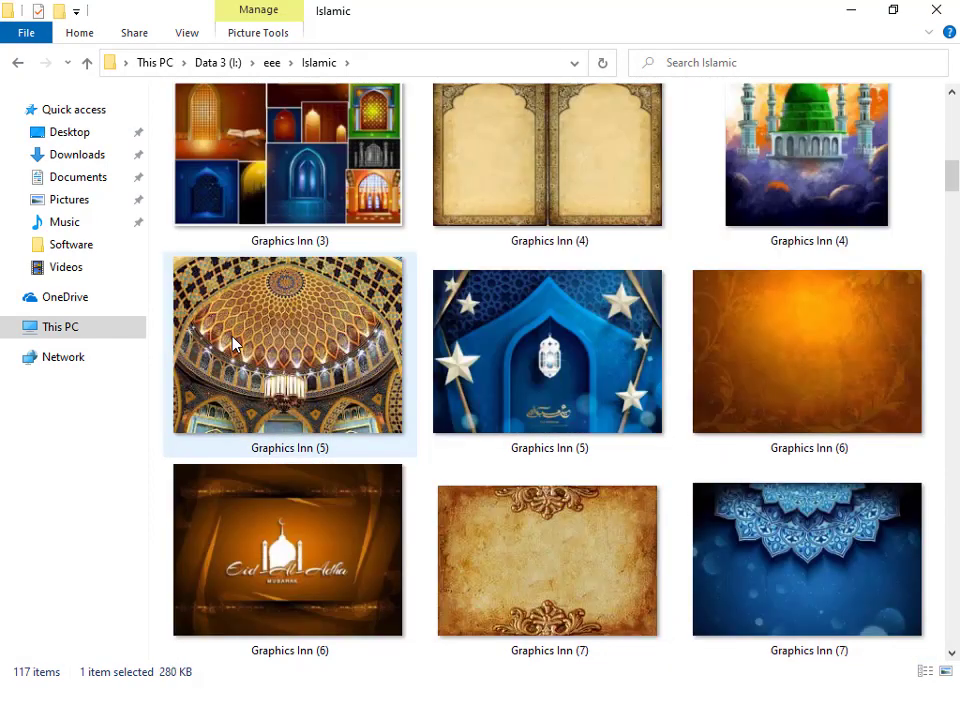
scroll(233, 345, down, 7)
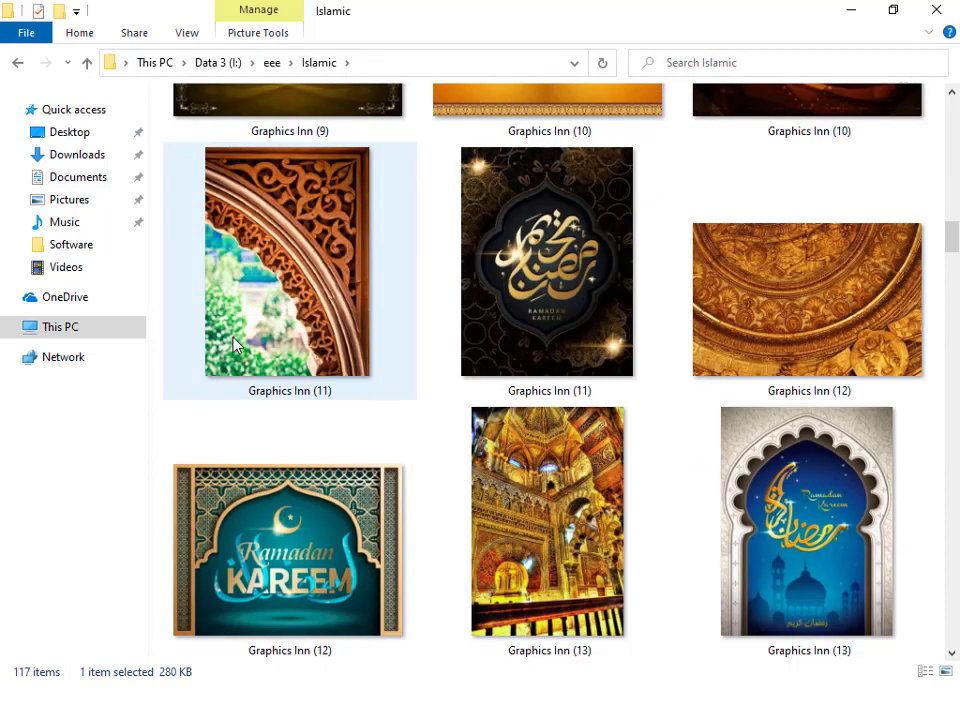
scroll(233, 345, down, 3)
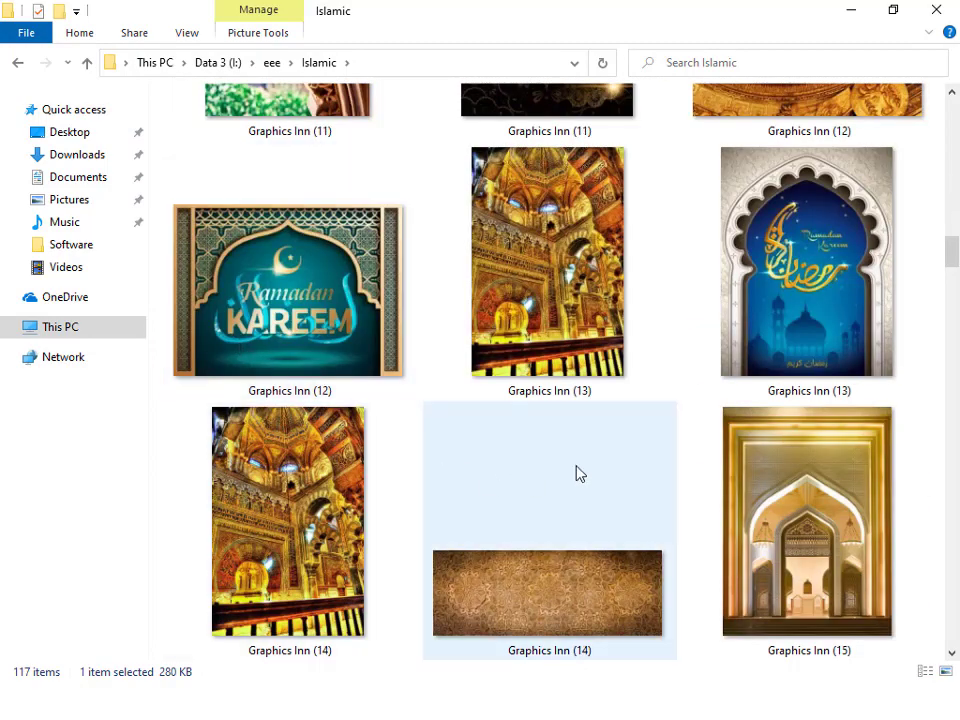
Step: Bring the golden mosque interior Graphics Inn (13) and the red arch Graphics Inn (21) from the folder into the Untitled-1 drawing in CorelDRAW
click(531, 300)
scroll(531, 300, down, 3)
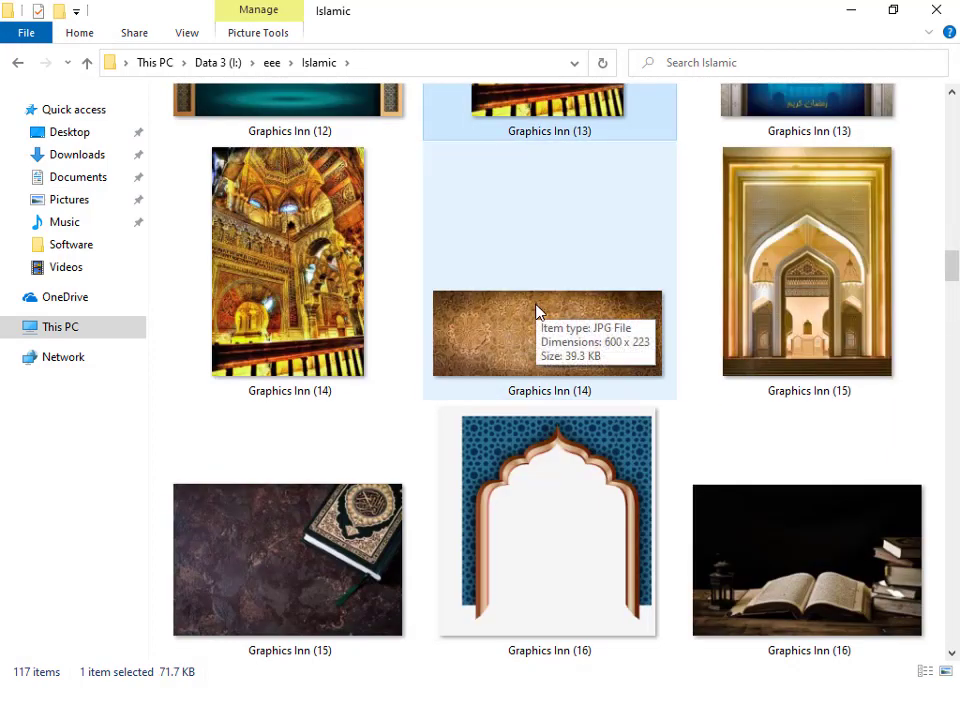
scroll(537, 368, down, 3)
scroll(537, 368, down, 3)
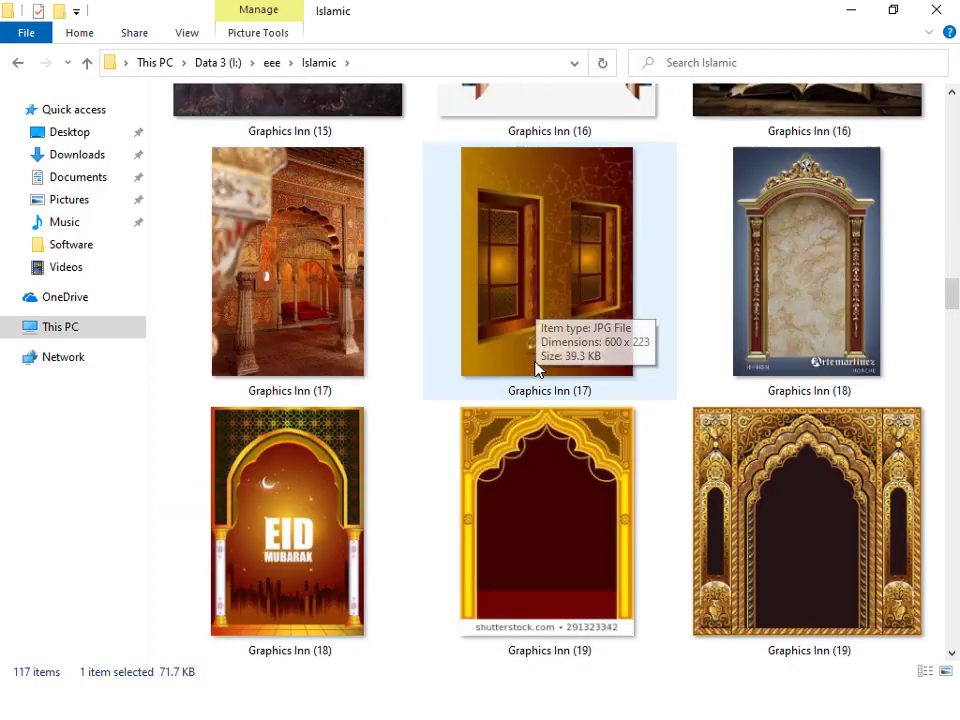
scroll(537, 368, down, 3)
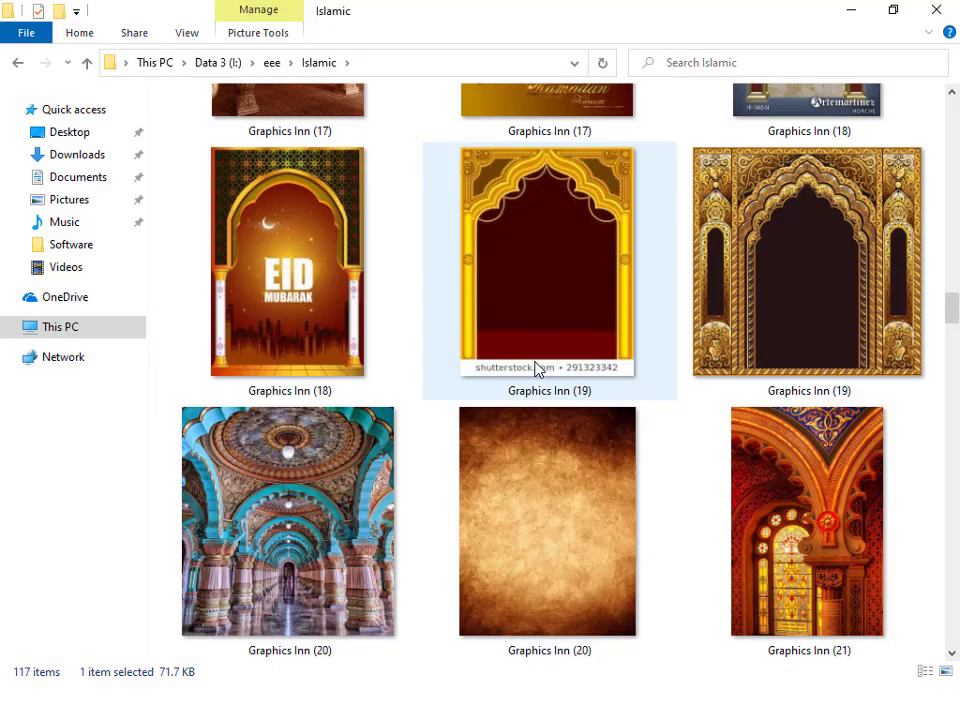
mouse_move(816, 545)
mouse_down()
mouse_move(816, 527)
mouse_move(707, 527)
mouse_move(617, 666)
mouse_move(643, 700)
mouse_move(432, 437)
mouse_move(198, 424)
mouse_up()
Step: Draw a tall rectangle about 4.5 × 8.9 inches and centre it on the page
click(14, 292)
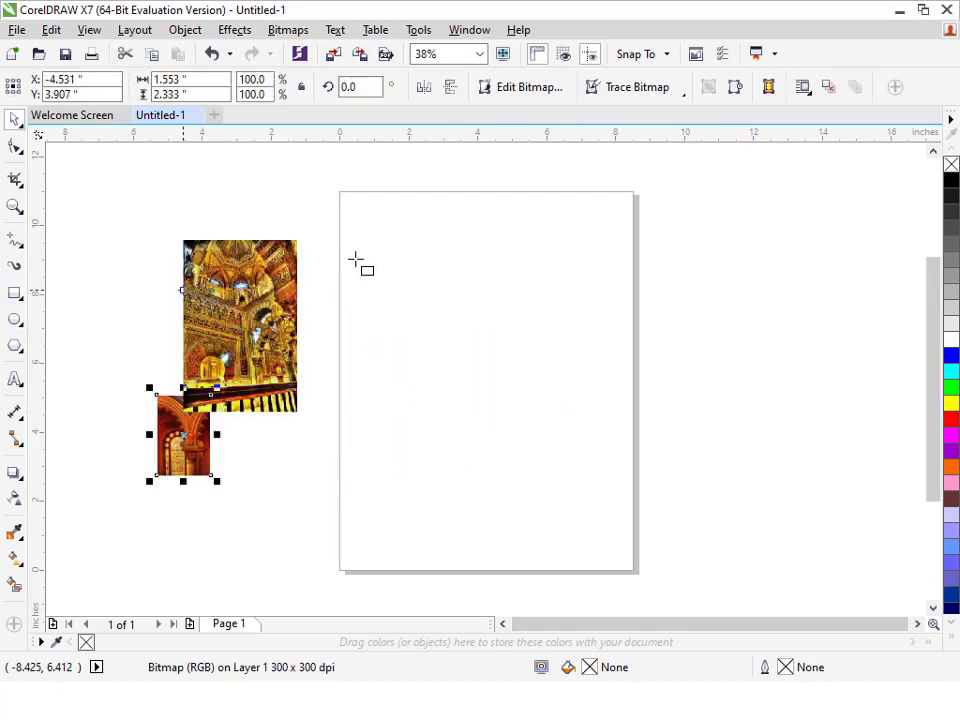
mouse_move(400, 237)
mouse_down()
mouse_move(507, 420)
mouse_move(546, 540)
mouse_move(557, 546)
mouse_up()
key(p)
Step: Align the red arch image to the rectangle's top right corner and enlarge it to about 1.82 × 2.74 inches
click(14, 119)
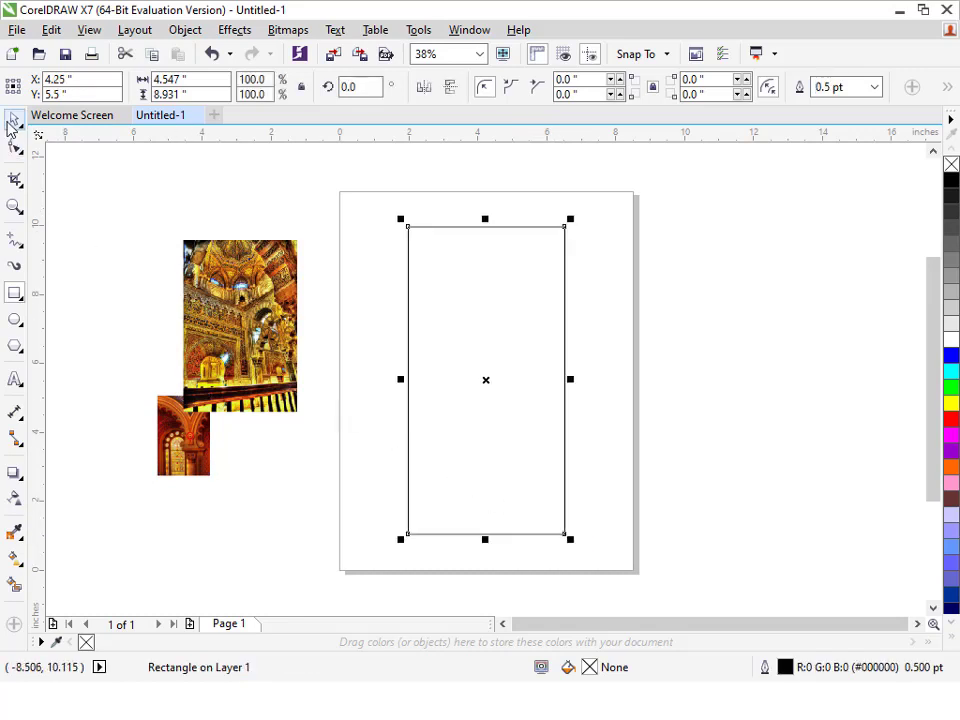
click(257, 300)
click(459, 355)
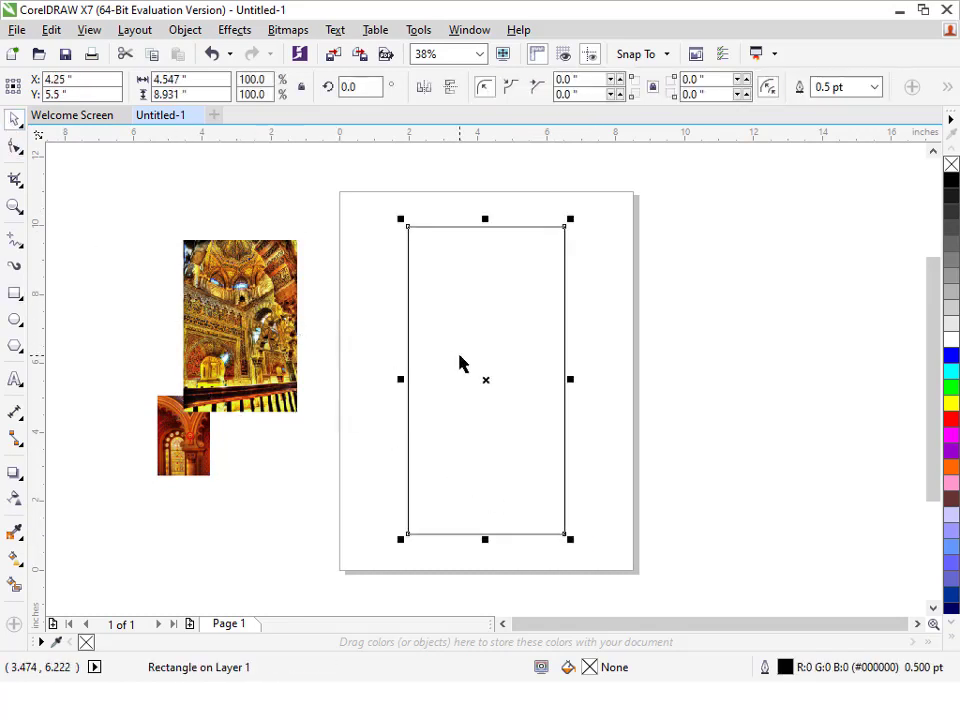
click(176, 462)
shift+click(525, 422)
key(t)
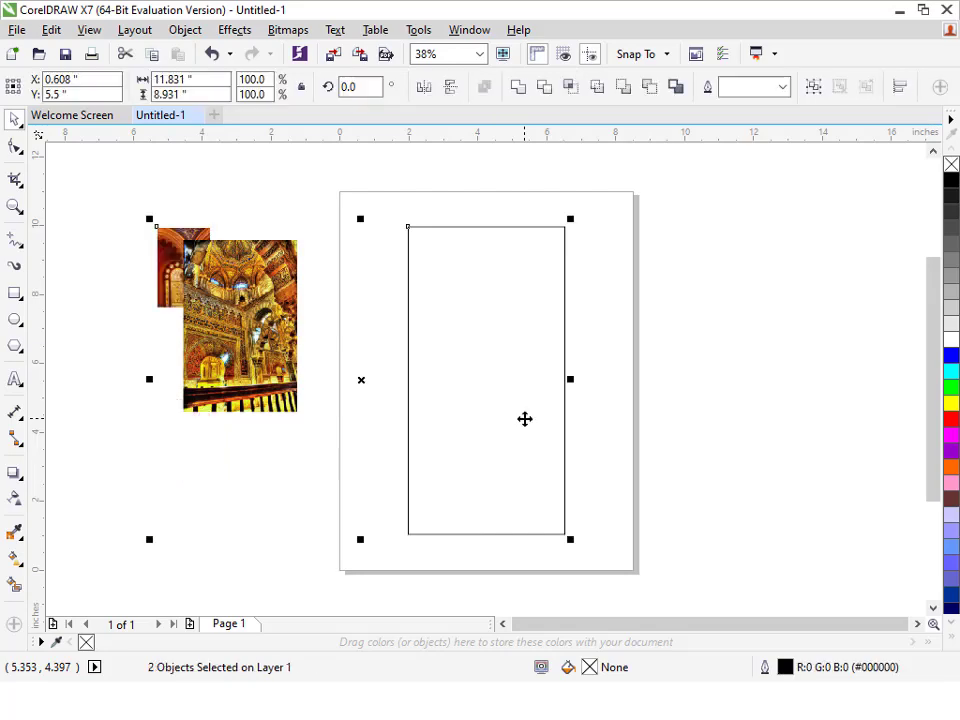
key(r)
shift+click(526, 422)
drag(504, 316, 495, 352)
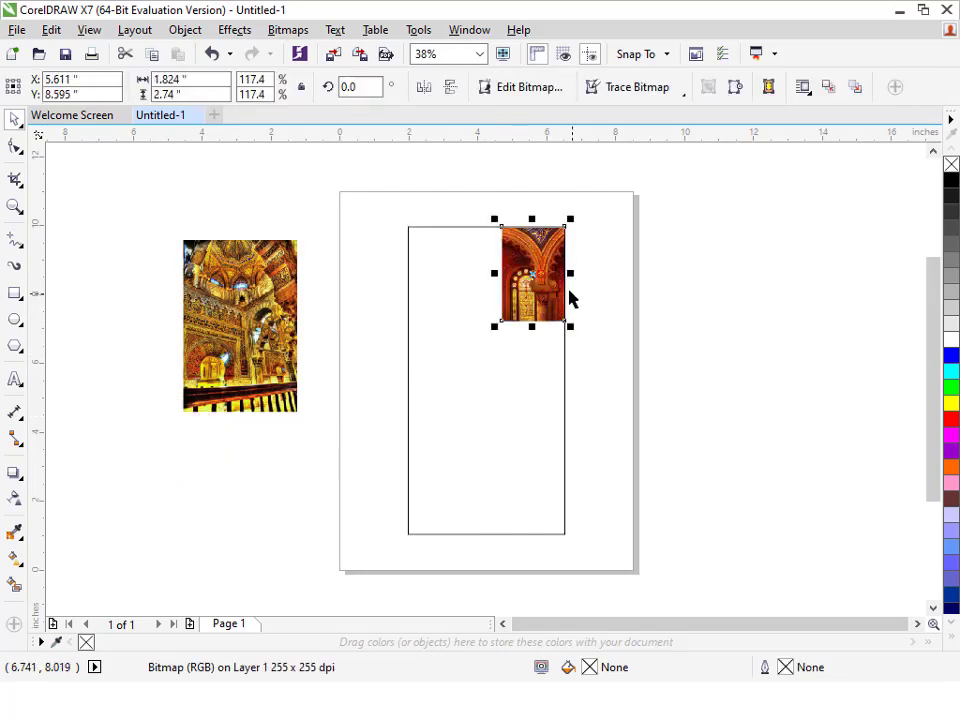
Step: Add a mirrored copy of the red arch image on its left and repeat the duplication until four images form a row
drag(572, 278, 438, 285)
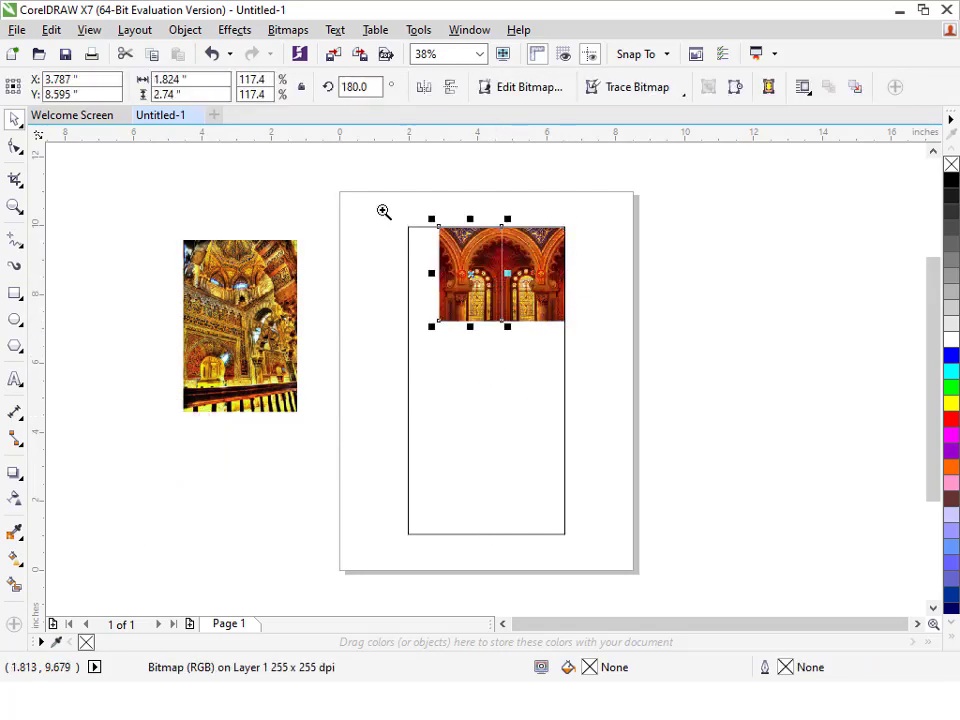
drag(383, 212, 641, 343)
key(ctrl+r)
scroll(641, 343, down, 2)
key(Escape)
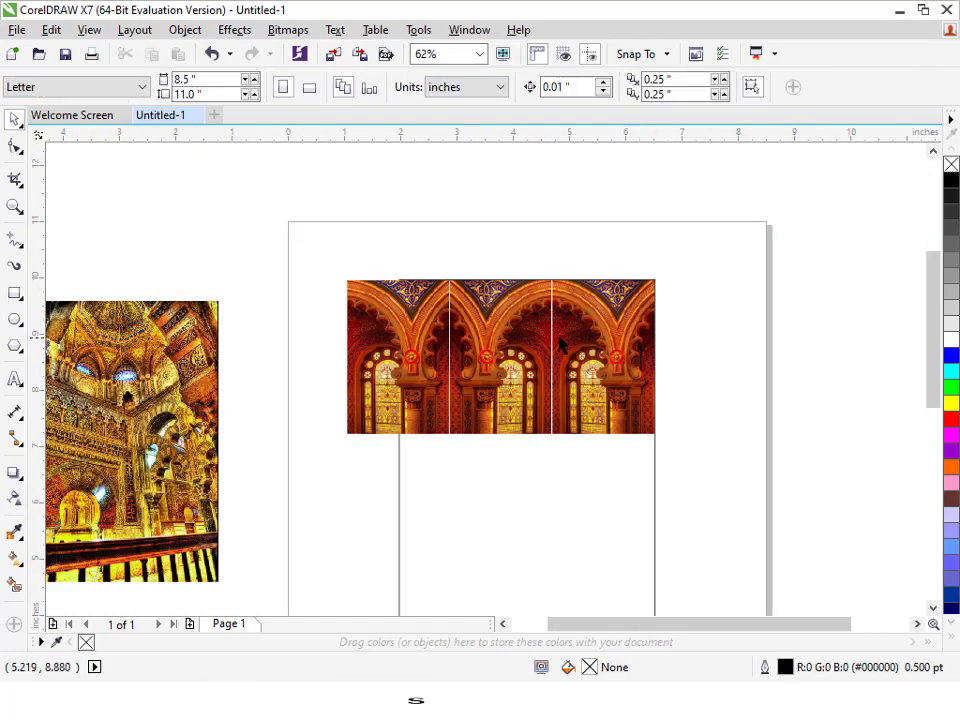
scroll(300, 320, up, 2)
key(ctrl+r)
scroll(422, 326, down, 2)
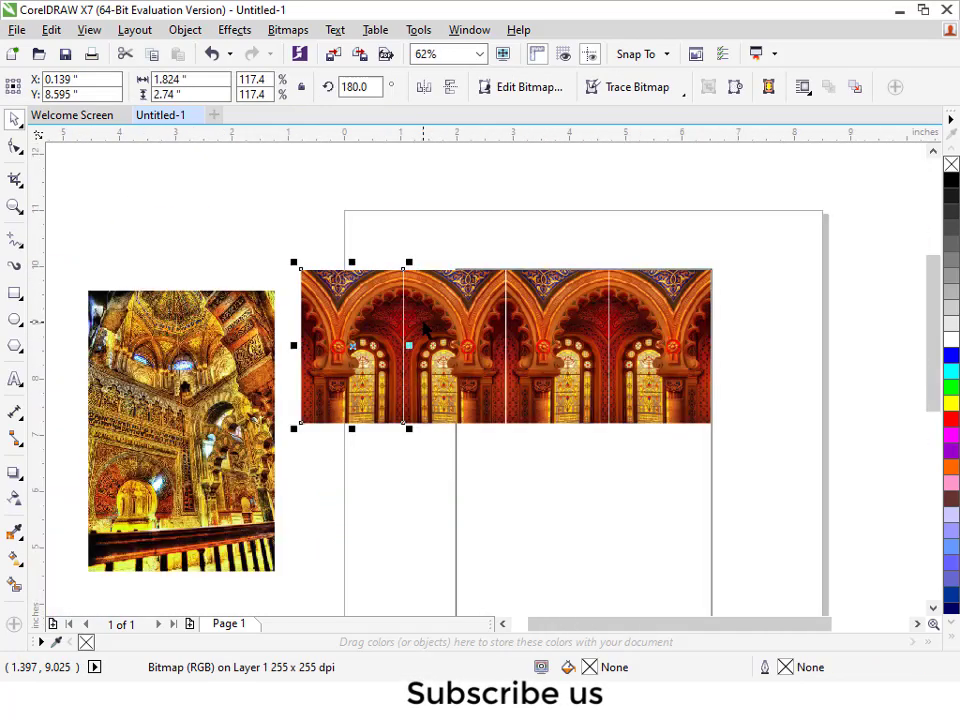
Step: Group the four arch images at about 3.56 × 1.34 inches and align the group centrally on the rectangle's bottom edge
drag(206, 208, 611, 389)
key(ctrl+g)
shift+click(637, 423)
key(c)
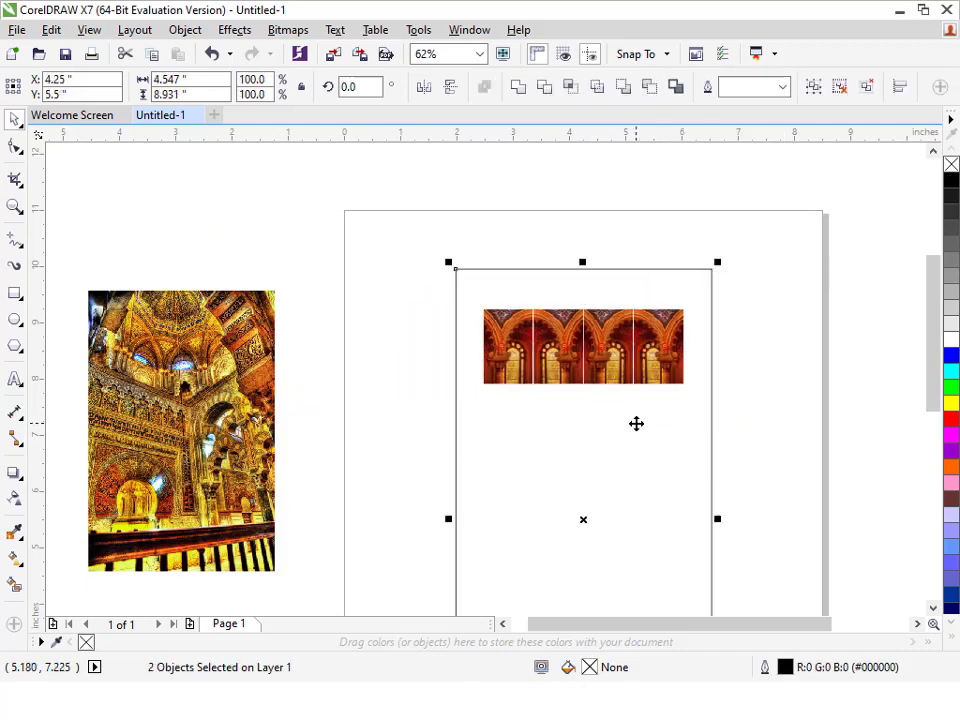
key(b)
Step: Enlarge the arch group to span the rectangle's full width along its bottom edge and check the row up close
scroll(636, 422, down, 1)
shift+click(598, 521)
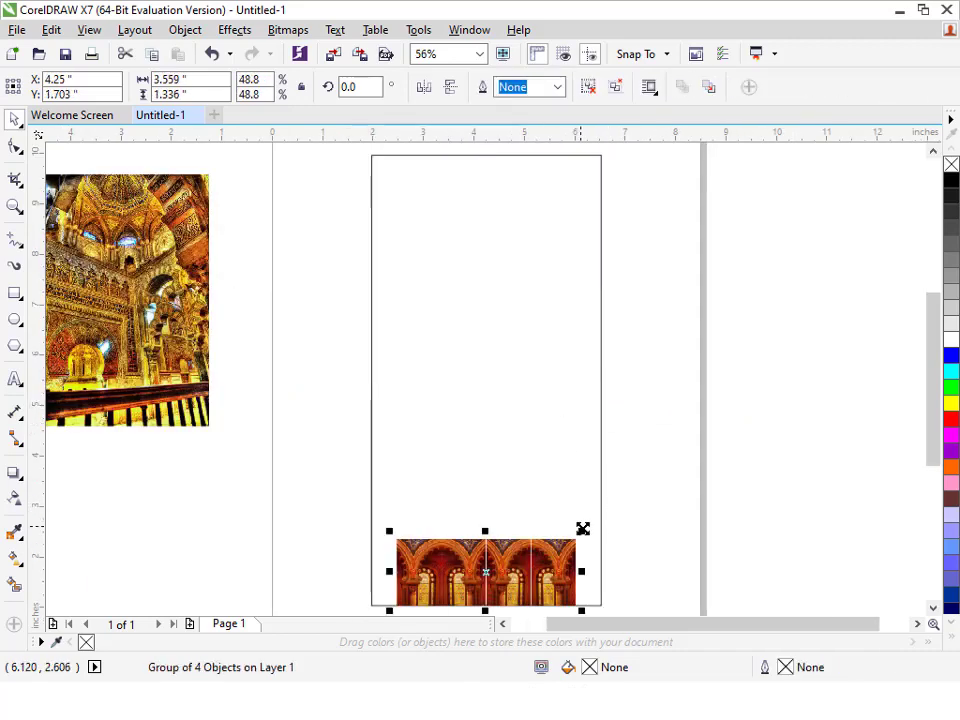
drag(583, 528, 604, 518)
shift+click(516, 452)
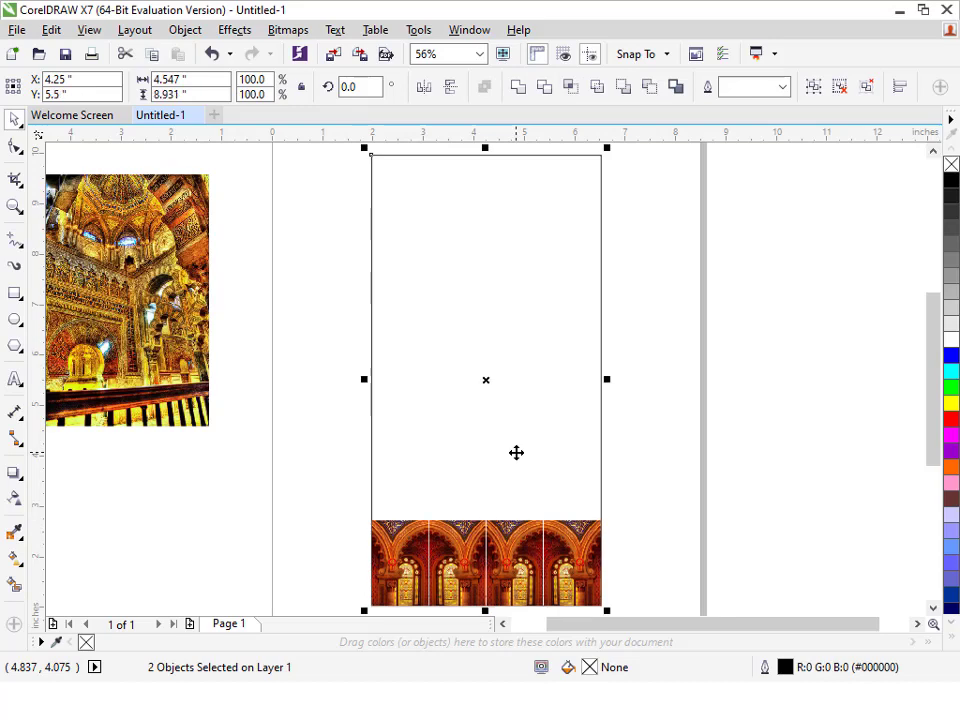
click(399, 480)
scroll(399, 480, down, 3)
scroll(381, 489, up, 6)
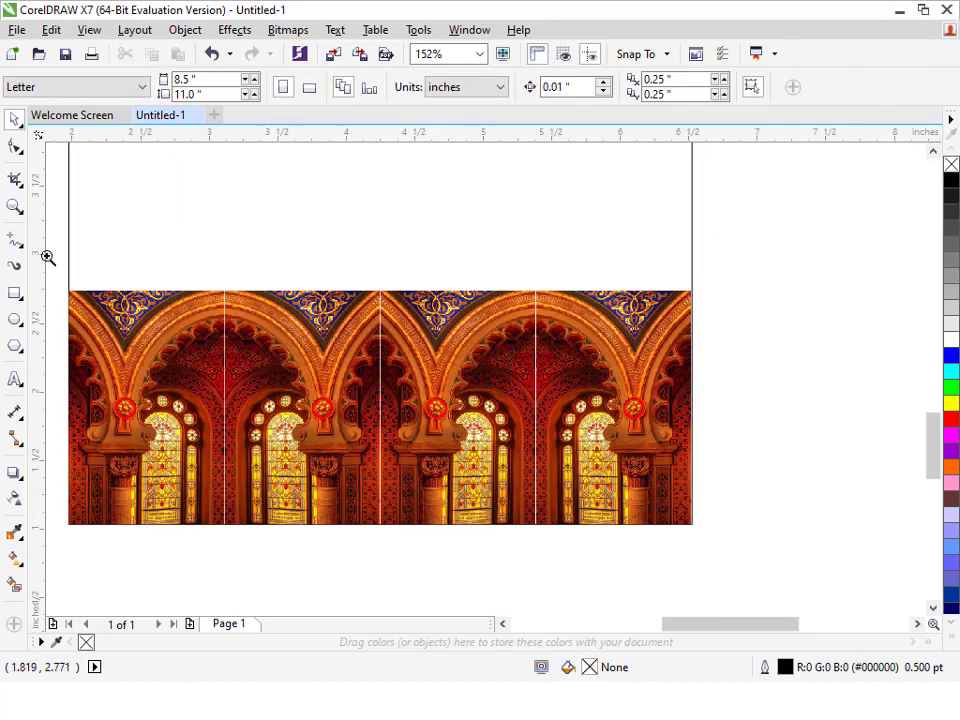
drag(67, 255, 792, 526)
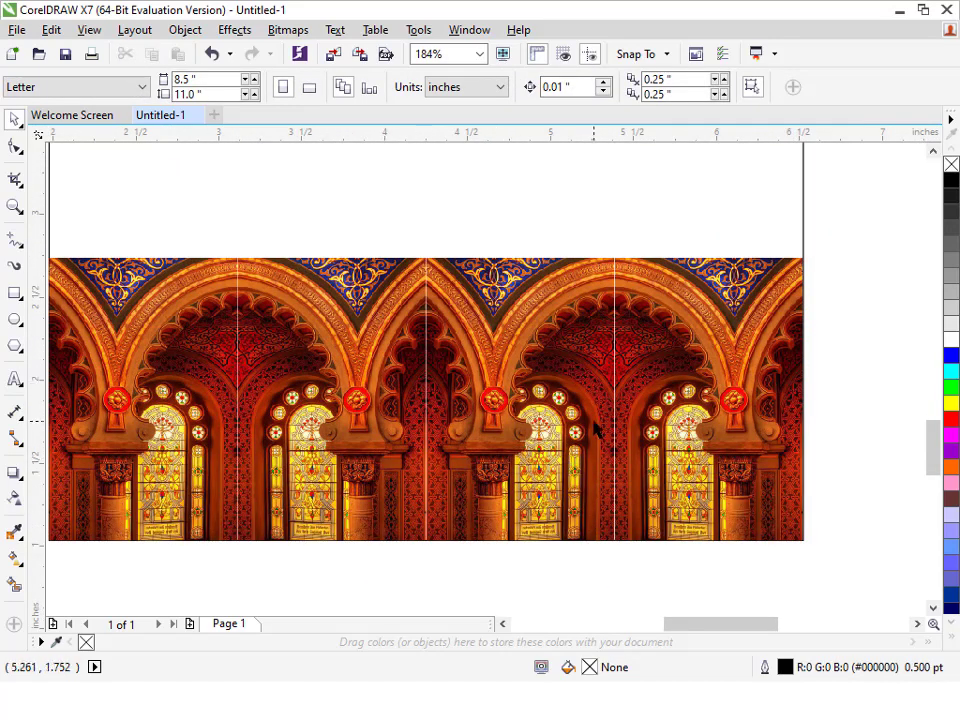
key(F4)
Step: Align the golden mosque interior image to the rectangle's top right corner
click(269, 297)
shift+click(603, 279)
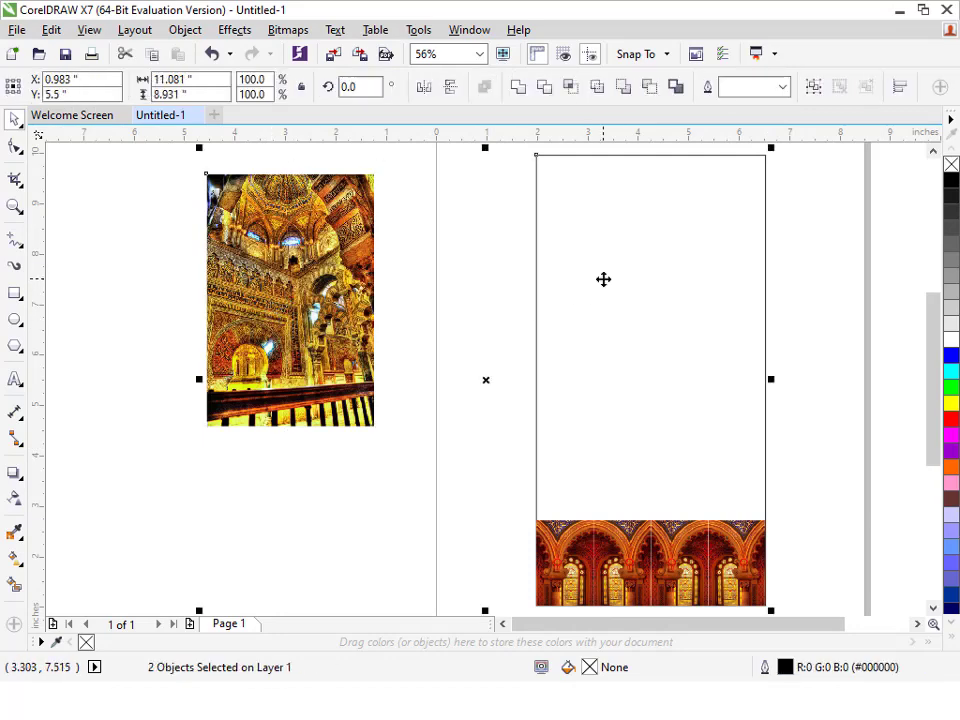
key(r)
key(t)
key(Escape)
Step: Add a mirrored copy of the mosque interior on its left and group the two images
click(616, 392)
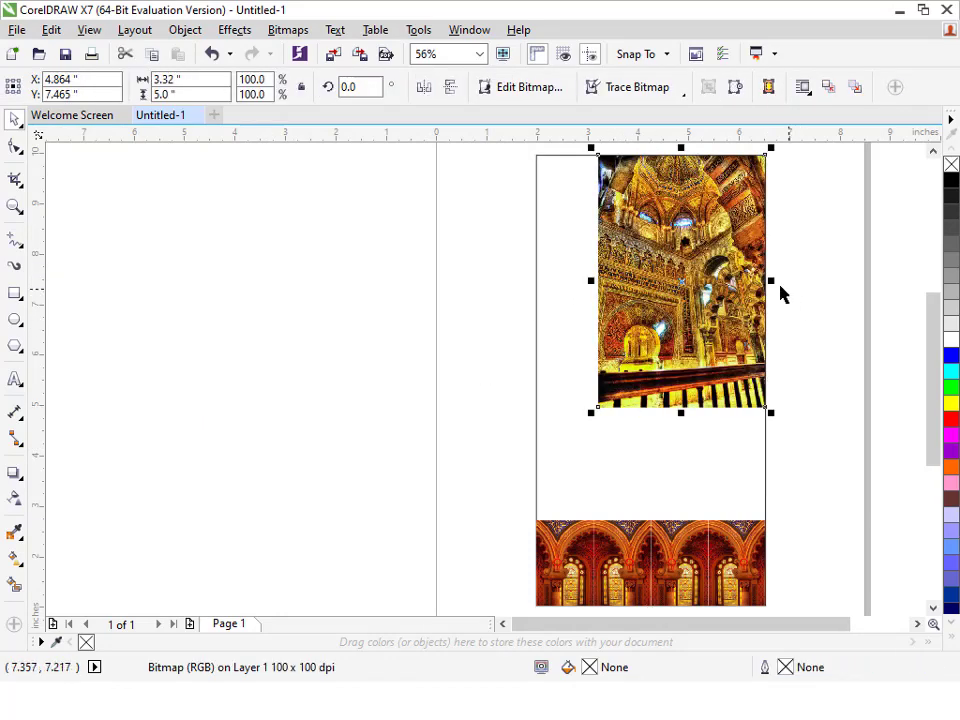
drag(771, 280, 510, 281)
right_click(510, 281)
shift+click(672, 225)
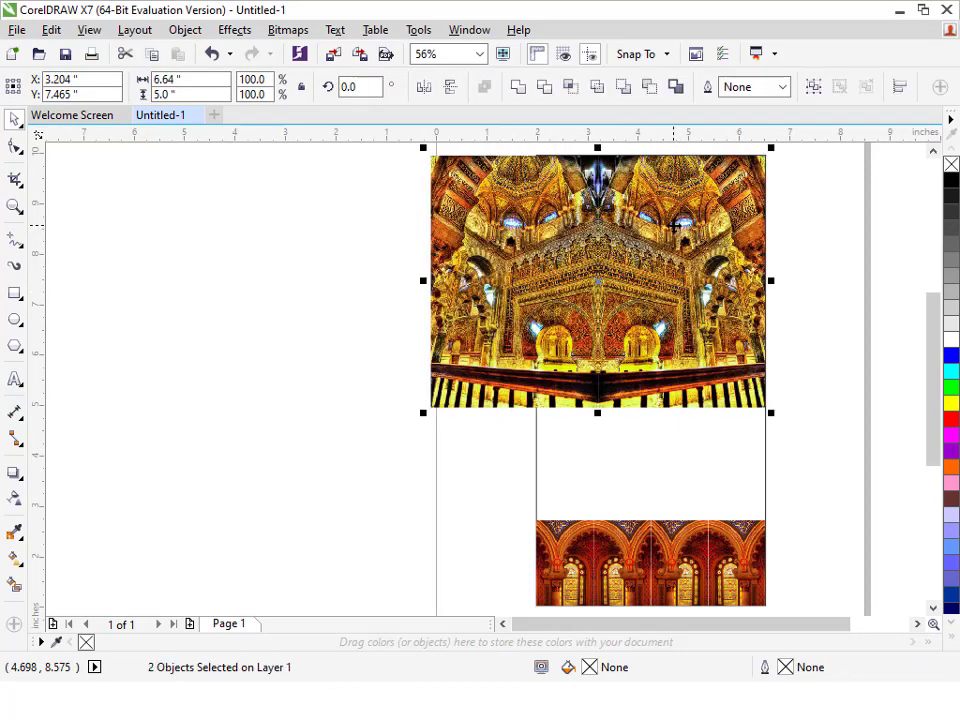
key(ctrl+g)
Step: Shrink the mosque interior group to nearly the rectangle's width and centre it horizontally in the rectangle
drag(423, 412, 539, 367)
shift+click(639, 381)
key(c)
scroll(707, 371, right, 3)
click(572, 392)
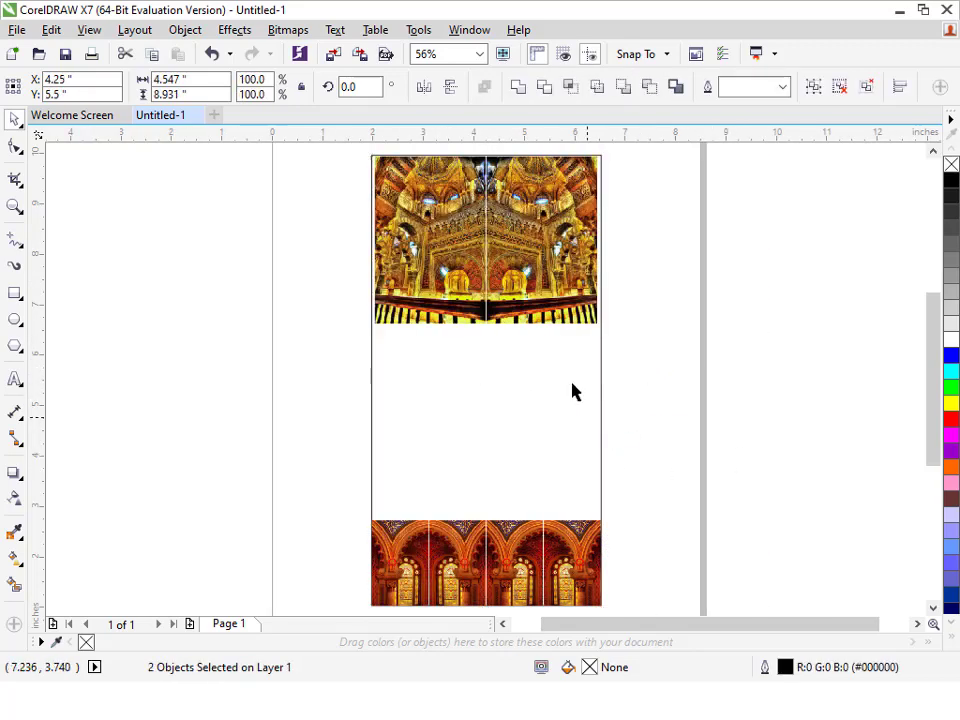
Step: Resize the mosque interior group to 4.547 × 3.424 inches to fill the rectangle's width and move it down to the middle area
click(546, 286)
drag(606, 328, 549, 373)
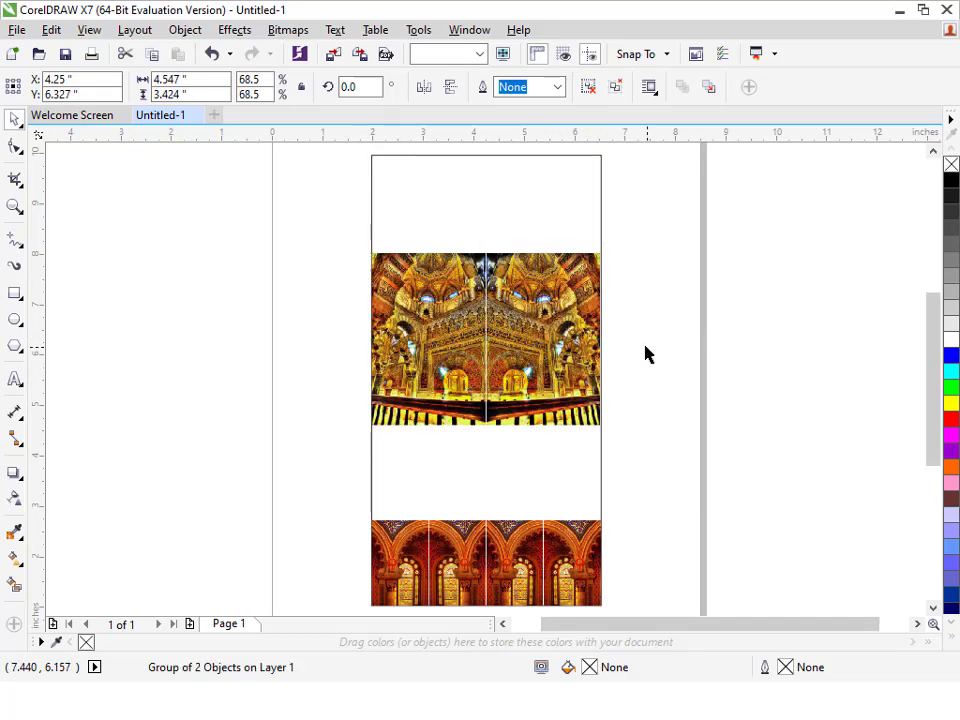
click(645, 354)
drag(334, 233, 737, 514)
key(space)
click(475, 378)
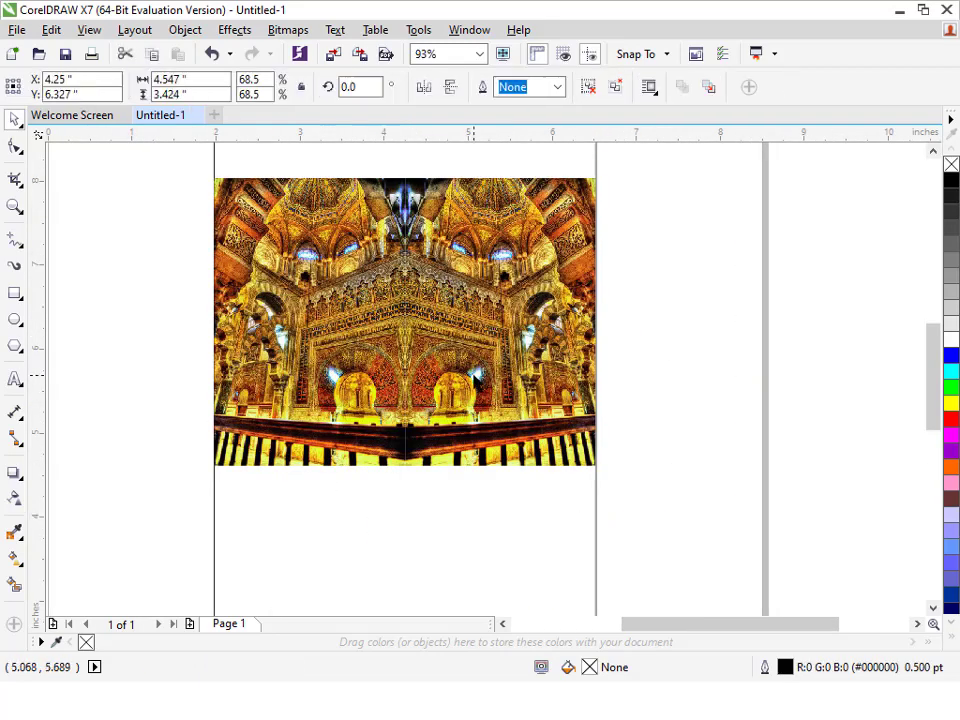
Step: Fade the lower part of the mosque interior group with a vertical linear transparency ending at 100
click(14, 497)
drag(393, 357, 393, 426)
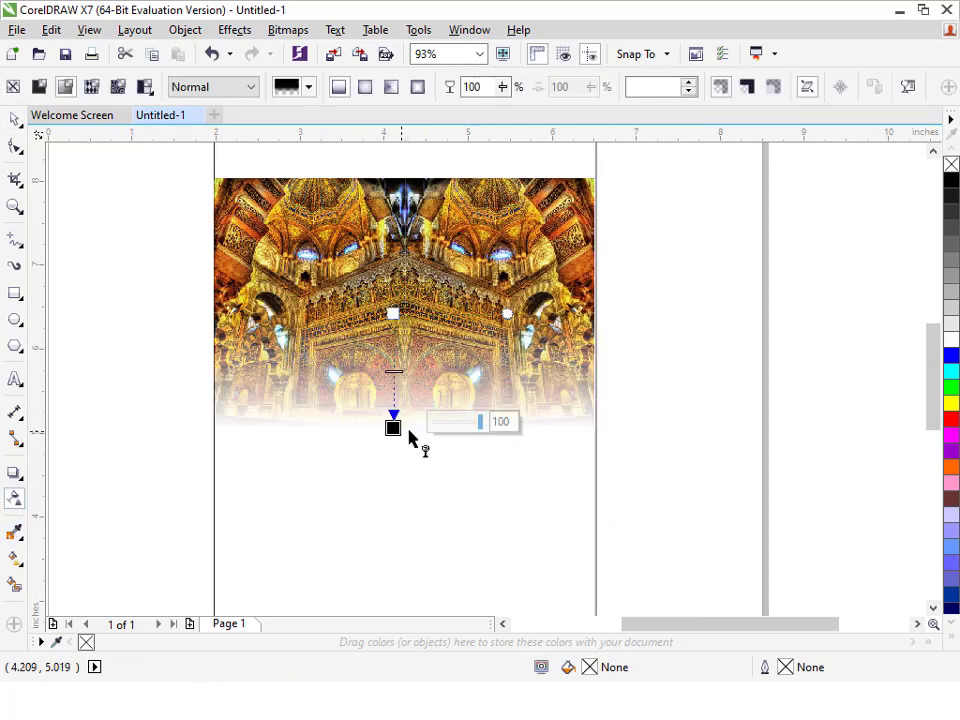
key(space)
Step: Switch to the Islamic image folder and bring the golden arched hall picture, Graphics Inn (27), into the CorelDRAW layout
key(alt+Tab)
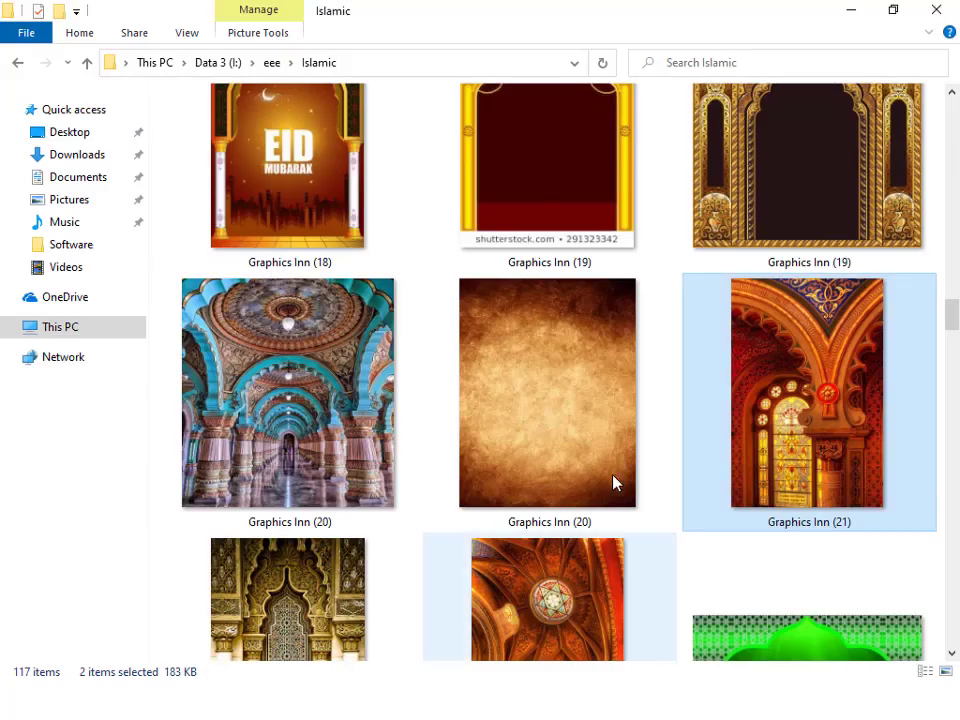
scroll(615, 480, down, 1)
scroll(655, 402, down, 2)
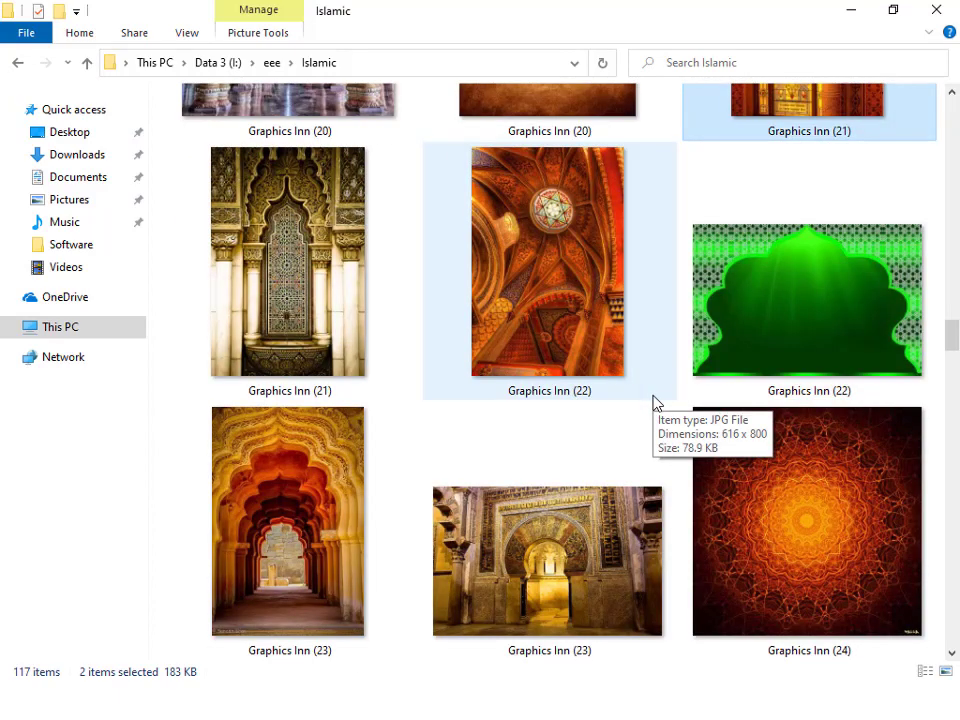
scroll(655, 402, down, 4)
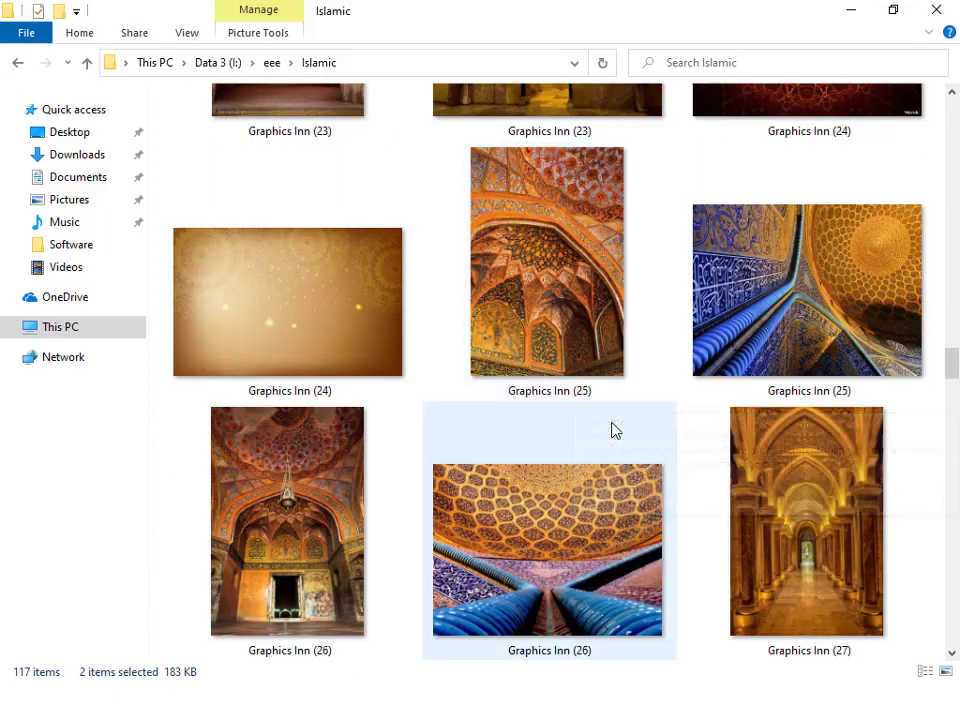
scroll(481, 279, down, 2)
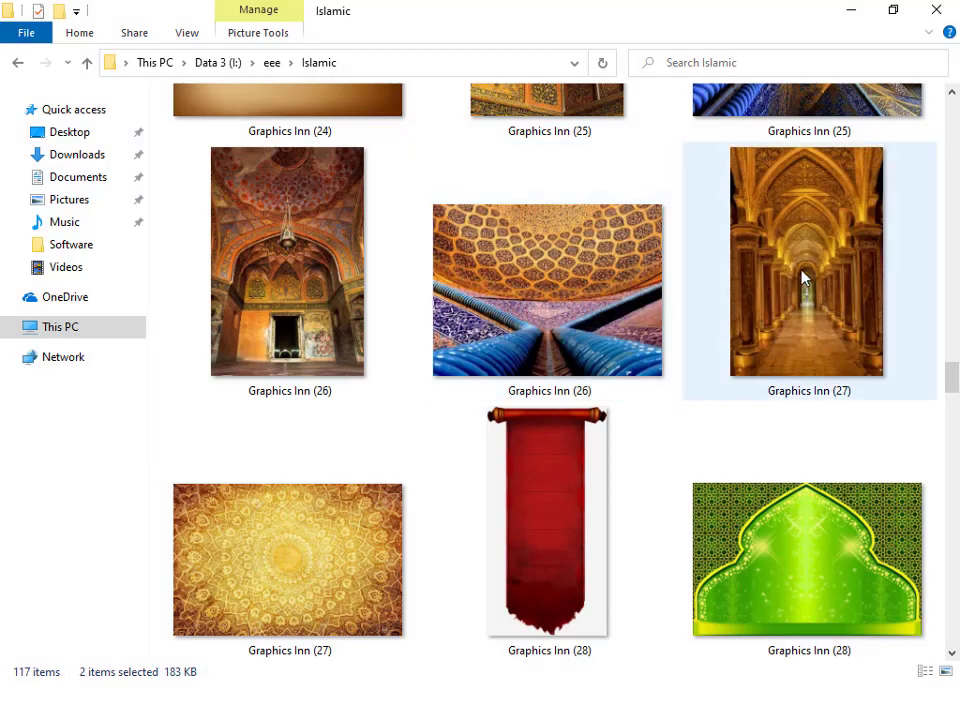
drag(804, 274, 707, 448)
Step: Shrink the arched hall image to about 1.595 × 2.393 inches, placed between the mosque interior and the red arches
key(shift+F2)
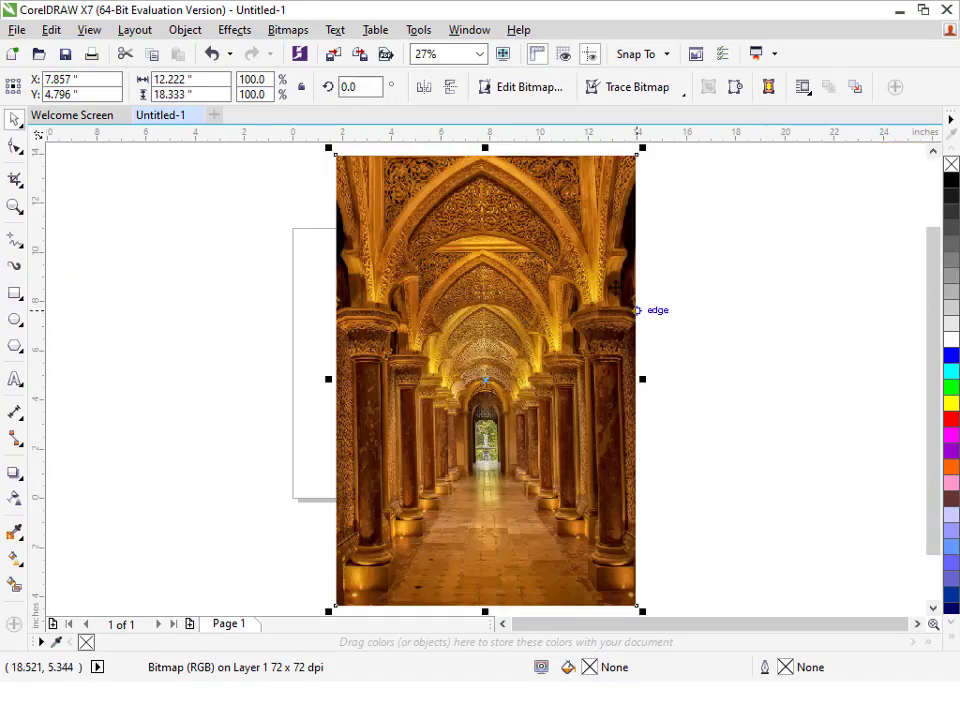
drag(637, 153, 414, 392)
scroll(372, 386, up, 4)
key(F2)
drag(225, 274, 756, 598)
Step: Add two successive mirrored copies of the hall image to its left and group all three images
drag(649, 411, 408, 411)
right_click(408, 411)
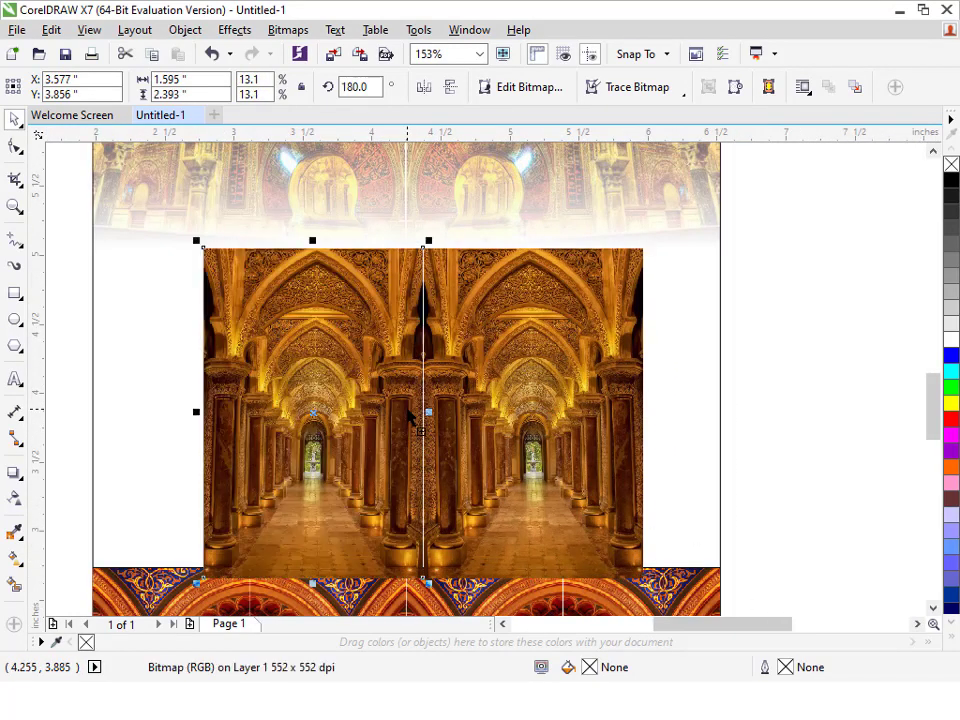
key(ctrl+r)
shift+click(288, 339)
shift+click(600, 323)
key(ctrl+g)
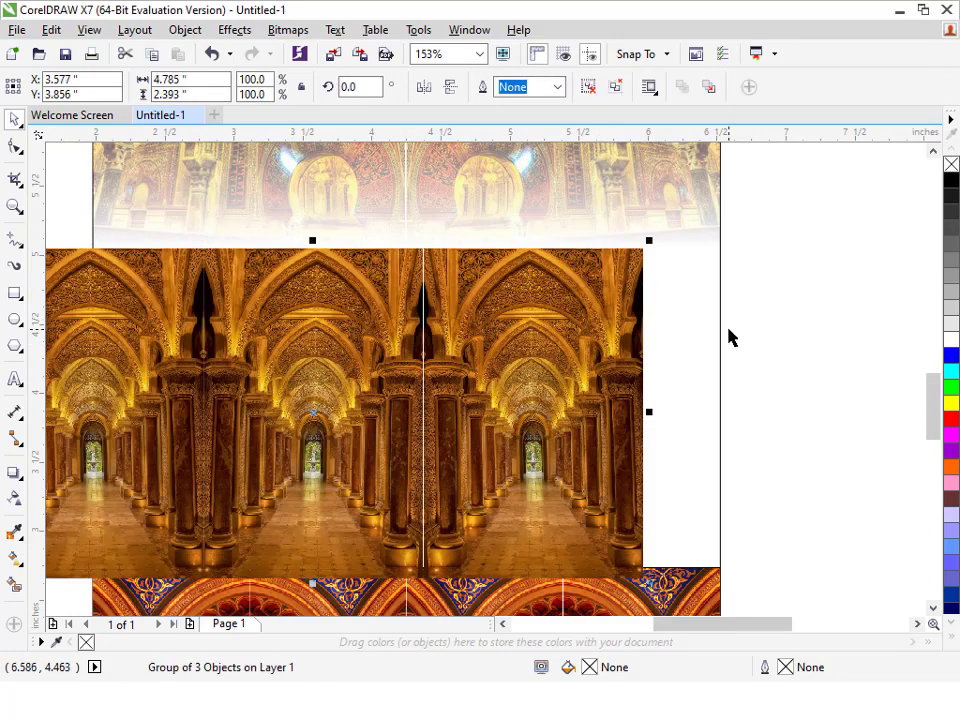
Step: Centre the hall group horizontally in the rectangle and shift it up slightly to Y 3.913 inches
shift+click(692, 336)
key(c)
key(Escape)
mouse_move(665, 351)
mouse_down()
mouse_move(667, 297)
mouse_move(668, 351)
mouse_up()
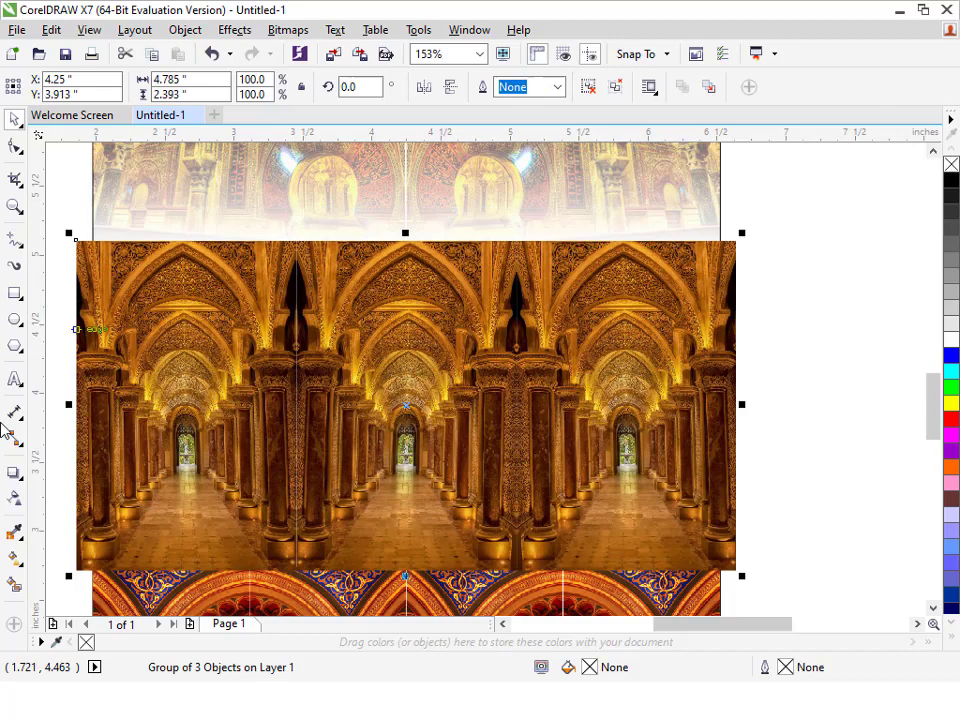
Step: Fade the hall group's lower part with a vertical linear transparency and move the group down to Y 3.743 inches
click(15, 497)
drag(416, 425, 417, 553)
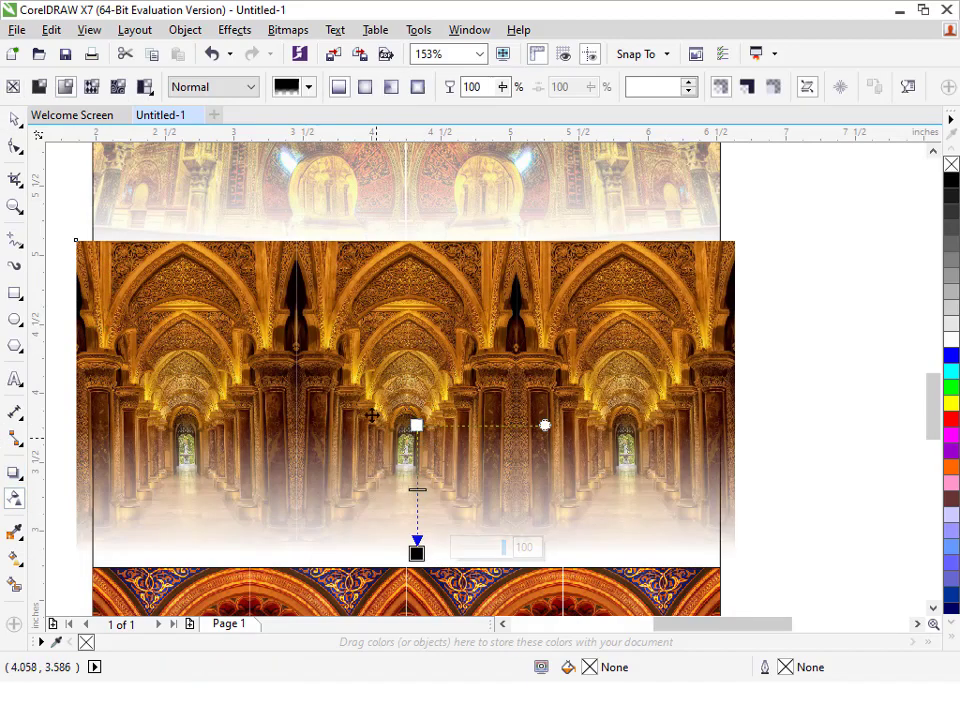
key(space)
mouse_move(367, 404)
mouse_down()
mouse_move(368, 419)
mouse_move(360, 403)
mouse_up()
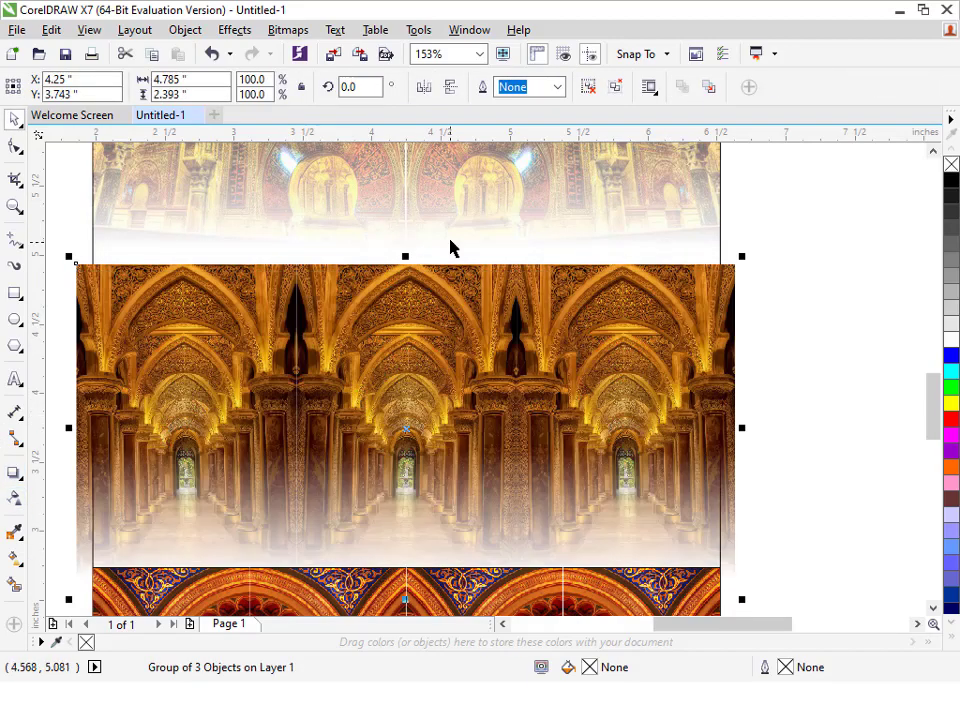
Step: Review the whole layout and browse the Islamic image folder for a ceiling picture and a plain background texture
click(450, 243)
key(shift+F2)
key(Escape)
scroll(482, 289, down, 2)
key(F2)
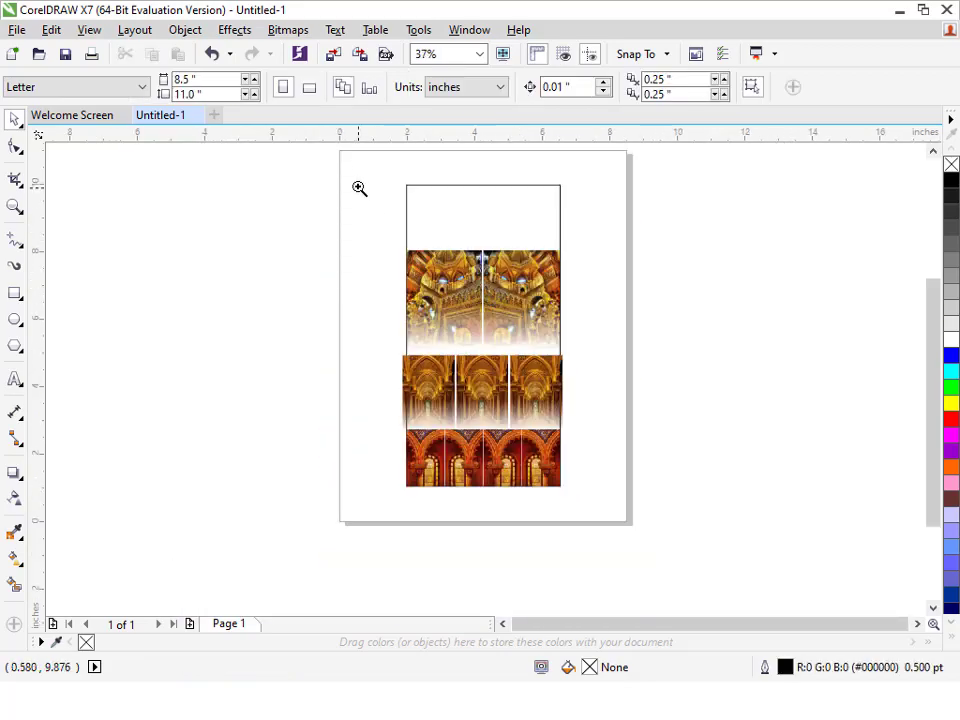
drag(358, 189, 666, 355)
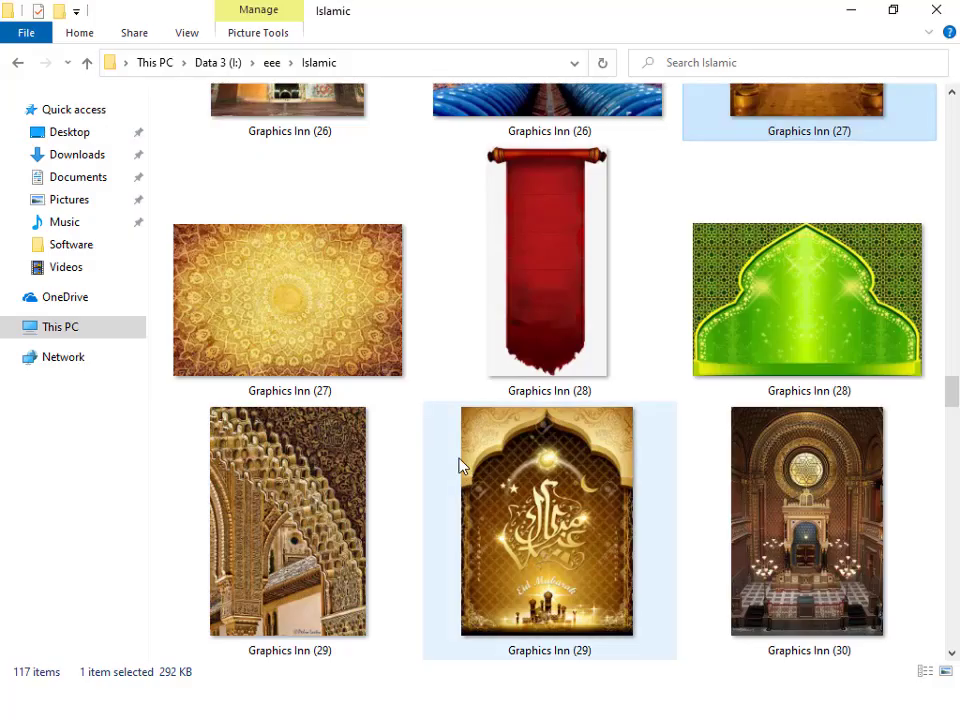
scroll(459, 464, up, 6)
scroll(459, 464, down, 5)
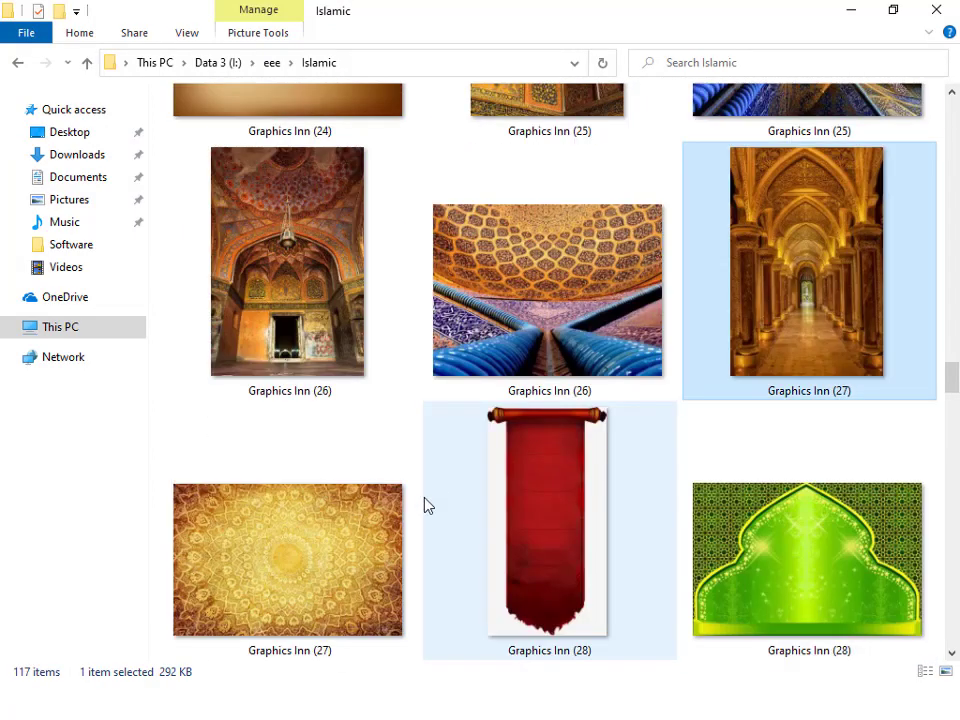
click(336, 306)
scroll(645, 332, up, 7)
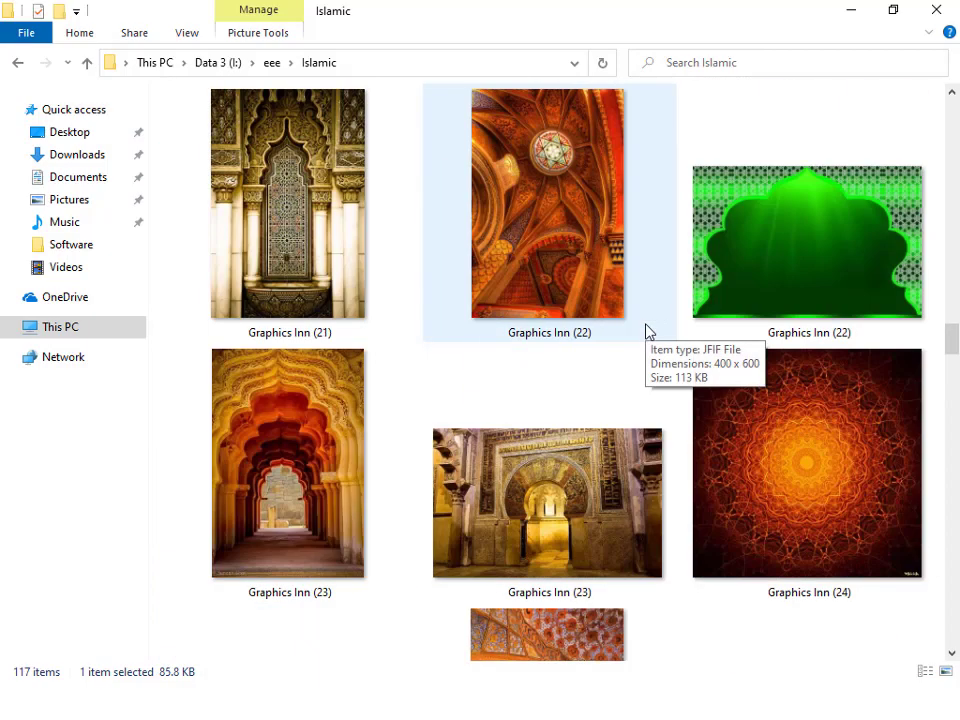
scroll(645, 332, up, 4)
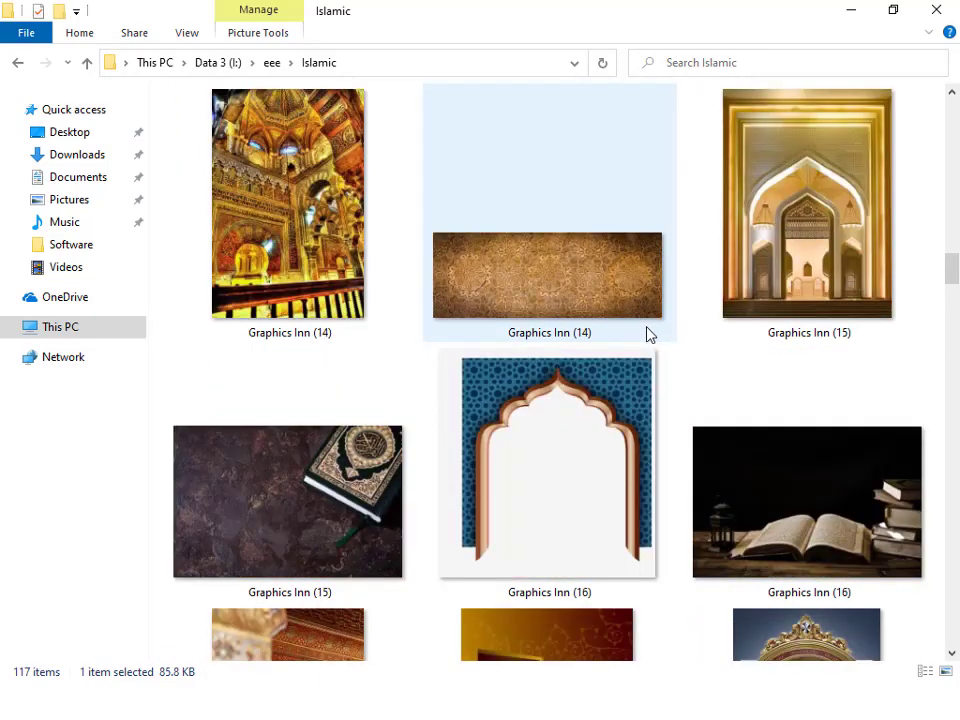
scroll(645, 333, up, 2)
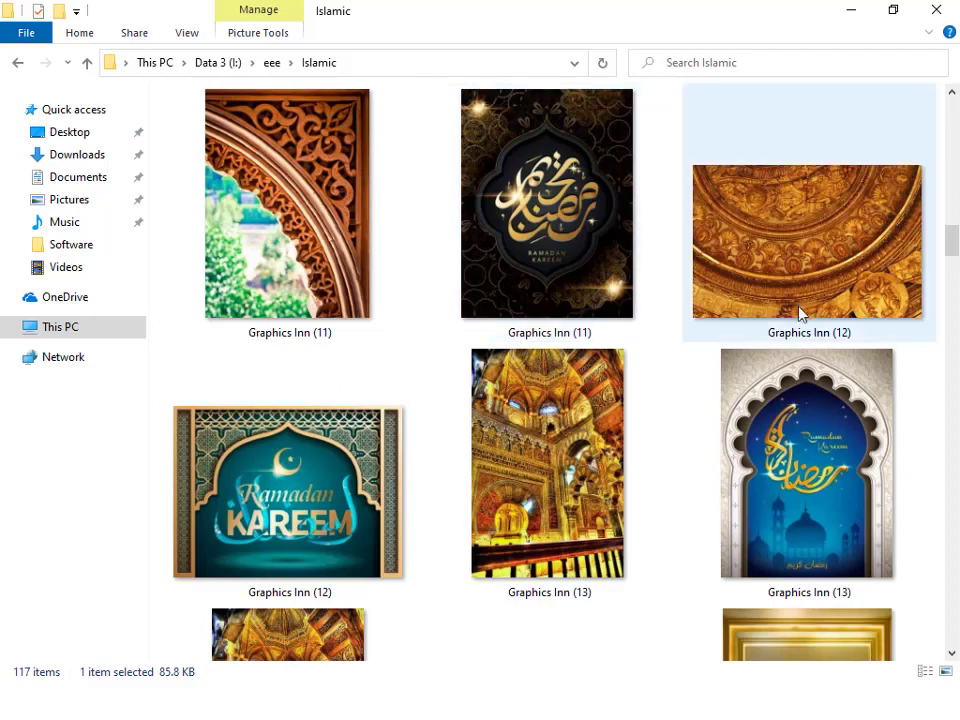
scroll(307, 331, up, 4)
scroll(310, 330, up, 4)
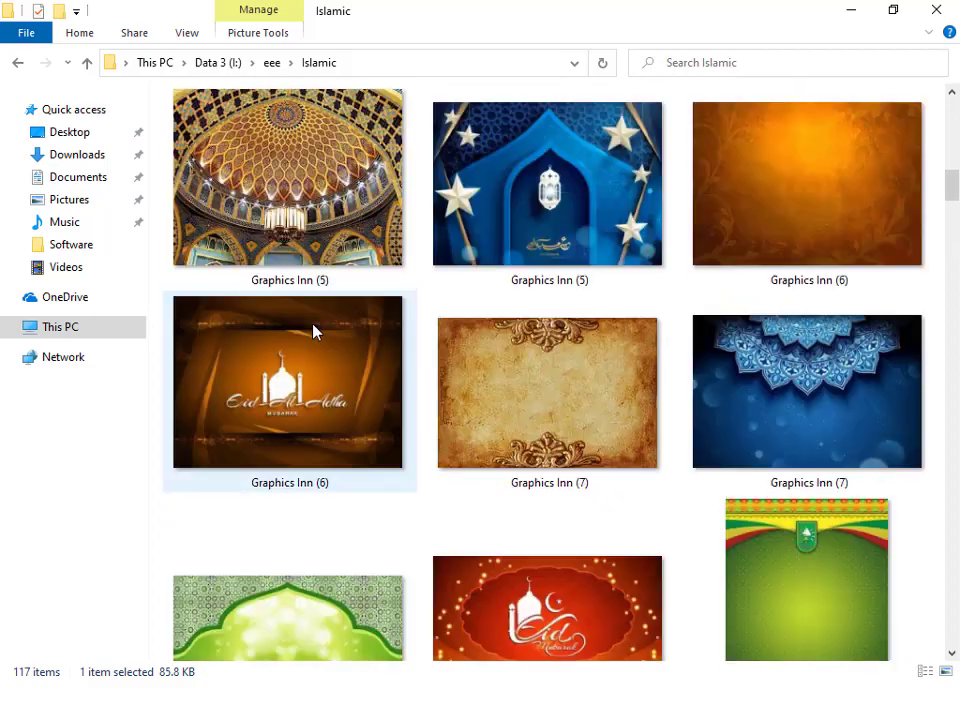
scroll(314, 332, up, 4)
scroll(314, 334, down, 4)
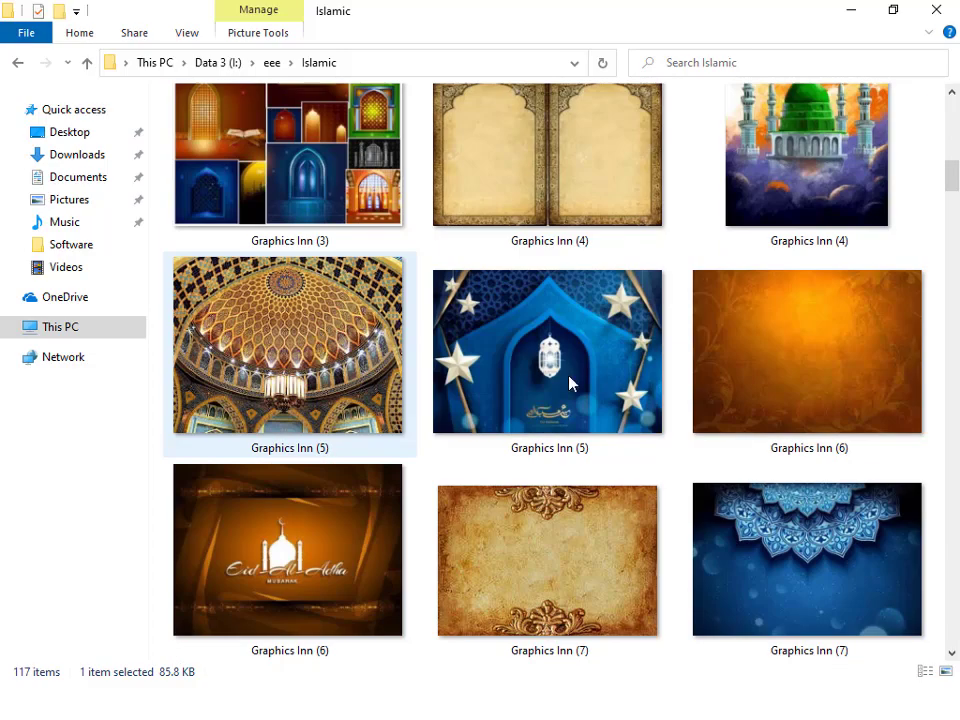
Step: Bring the orange texture Graphics Inn (6) and the red ornamental picture Graphics Inn (2) from the folder into the layout
click(804, 392)
scroll(392, 328, up, 1)
scroll(365, 281, up, 3)
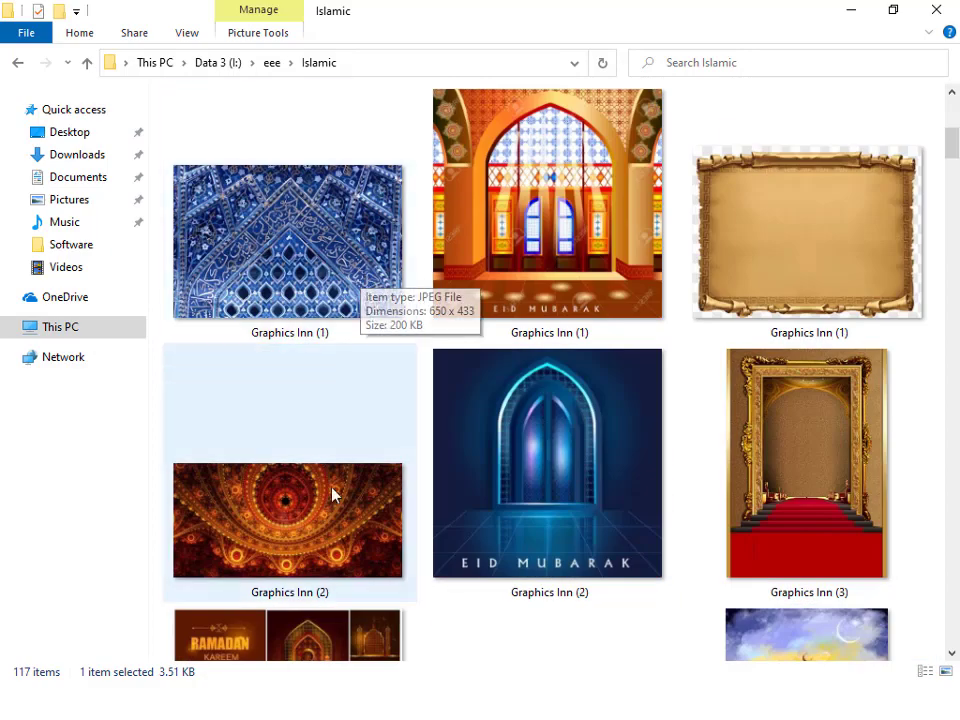
ctrl+click(285, 521)
drag(285, 521, 714, 476)
key(F4)
key(Escape)
scroll(672, 479, down, 1)
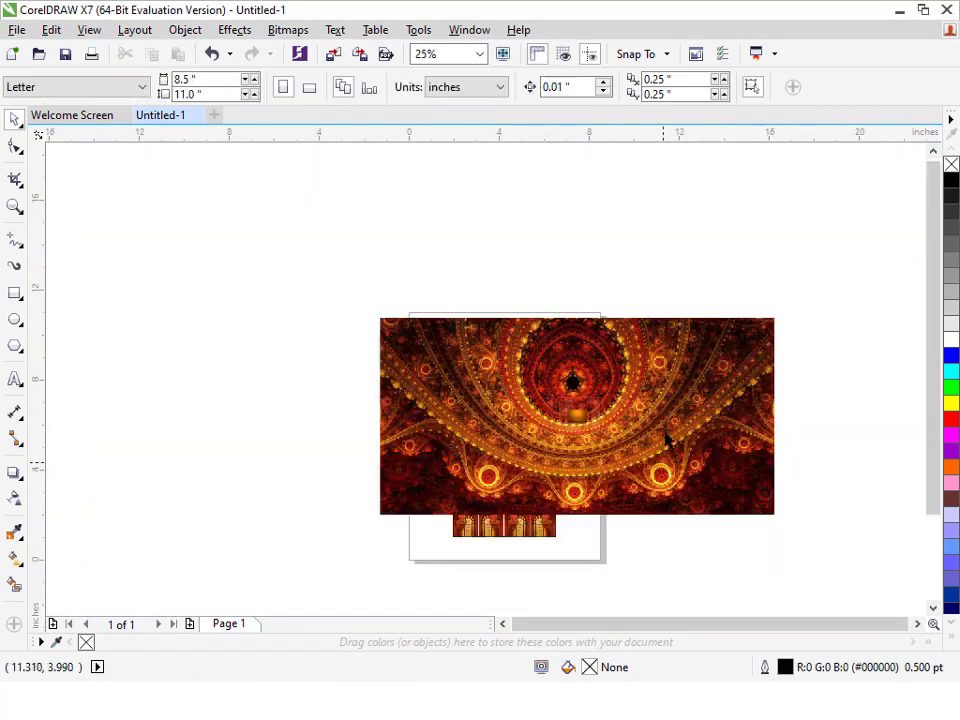
Step: Move the red ornamental image off the layout and PowerClip the small orange texture inside the tall rectangle
drag(680, 392, 359, 227)
key(F2)
drag(362, 324, 618, 491)
right_click(709, 402)
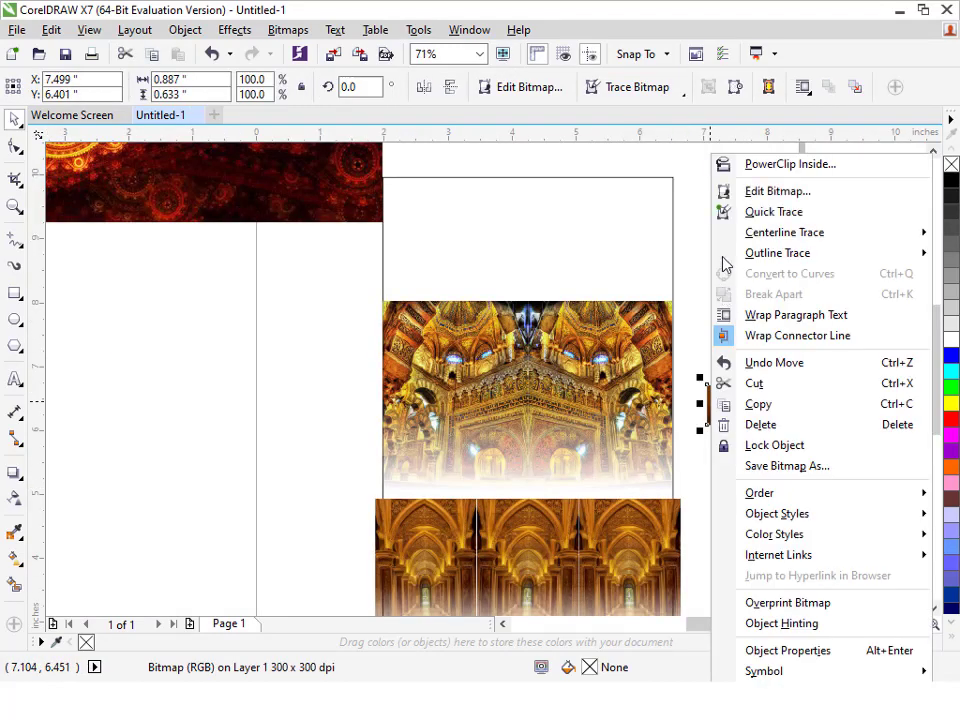
click(729, 163)
click(608, 206)
Step: Enlarge the orange texture within the PowerClip so it backs the faded mosque area, and finish editing the contents
ctrl+click(608, 206)
click(550, 462)
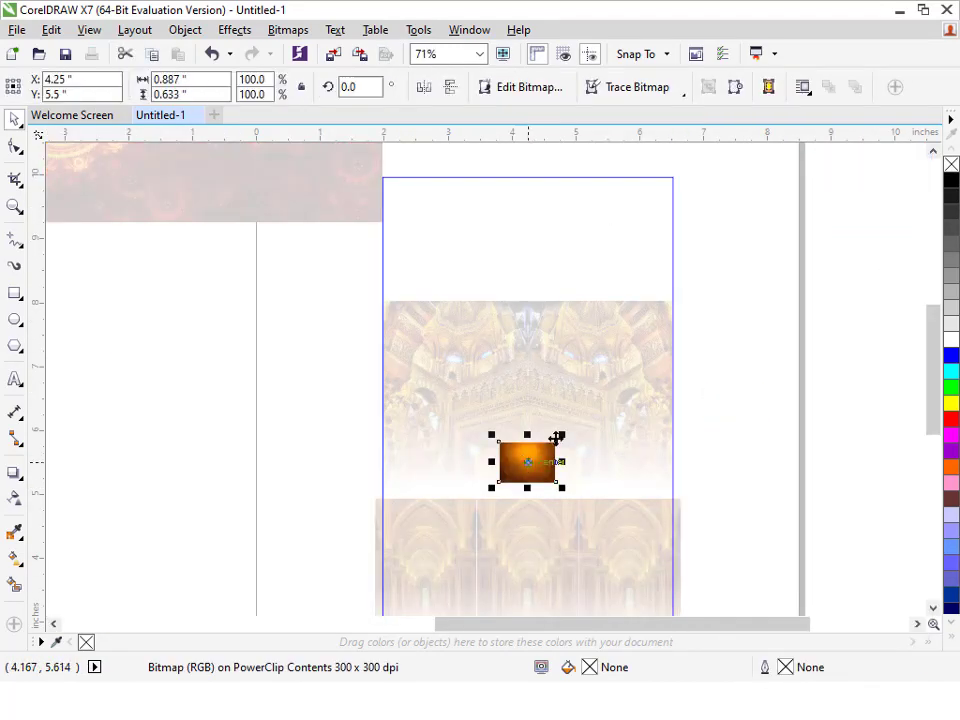
drag(638, 379, 704, 330)
ctrl+click(793, 272)
Step: Shrink the red ornamental image to about 5.947 × 2.974 inches and align it to the rectangle's top right corner
drag(312, 201, 483, 253)
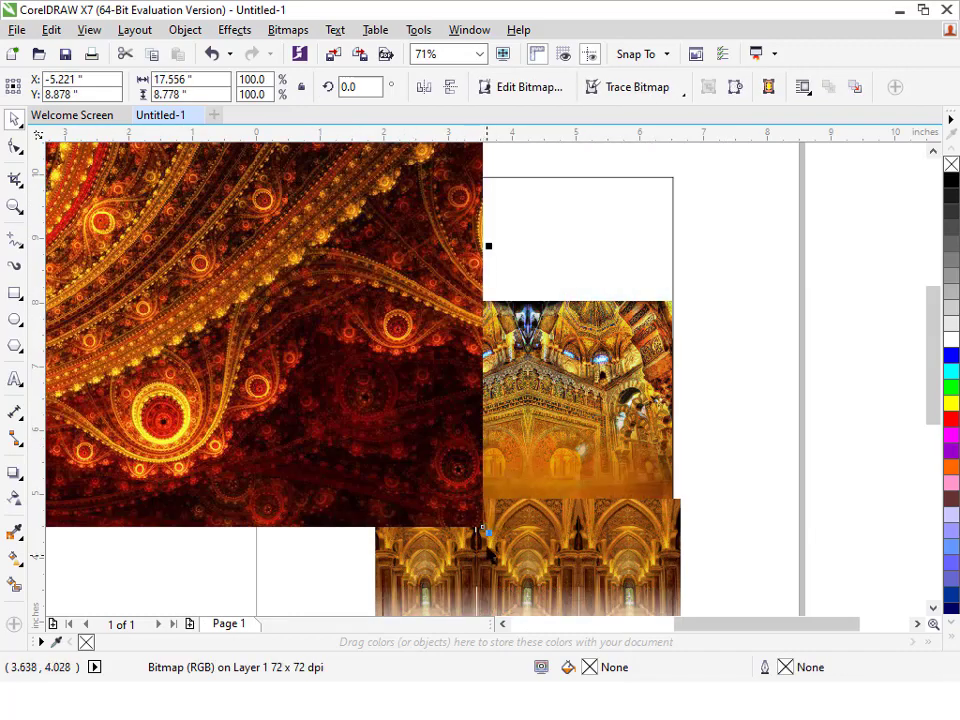
drag(486, 536, 113, 343)
shift+click(538, 227)
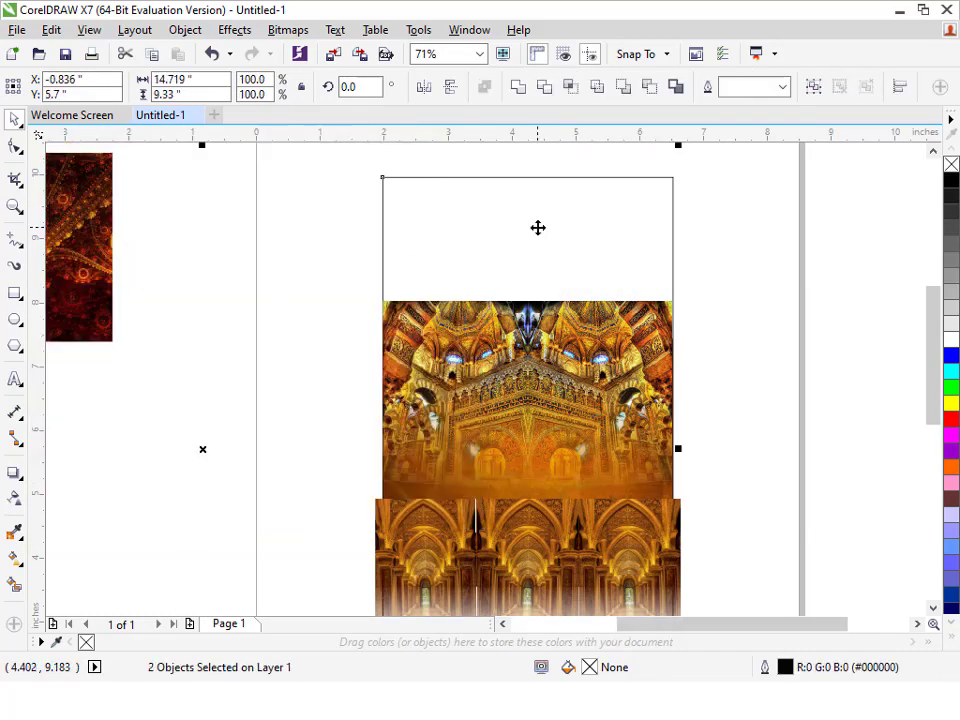
key(t)
key(r)
Step: Resize the red ornamental image to 4.547 × 2.274 inches so it fits the rectangle's width
click(483, 271)
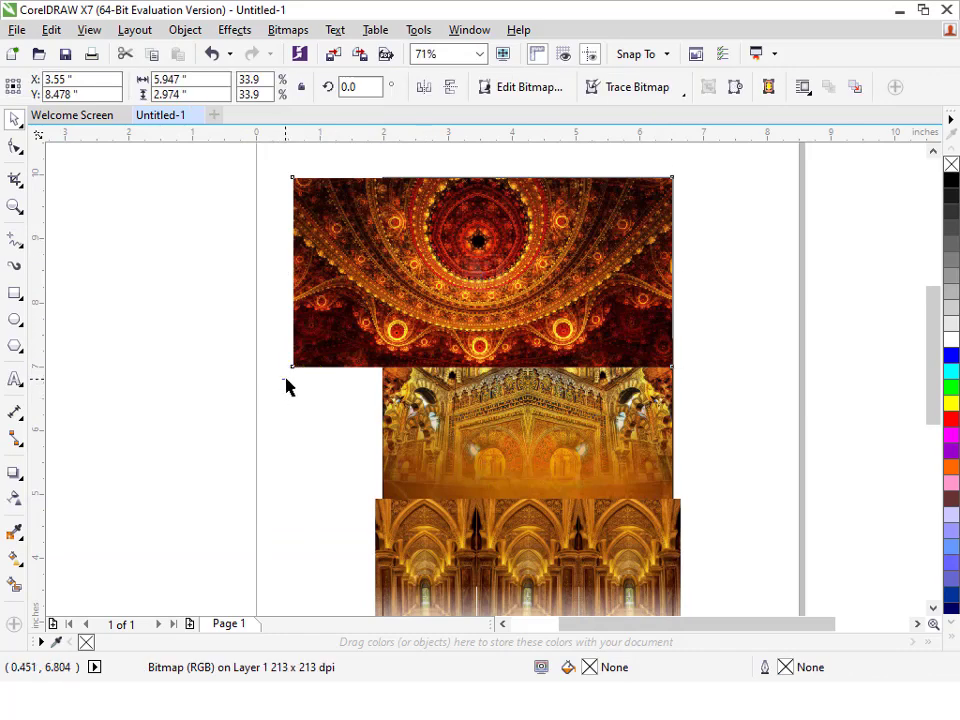
drag(292, 367, 371, 334)
click(511, 387)
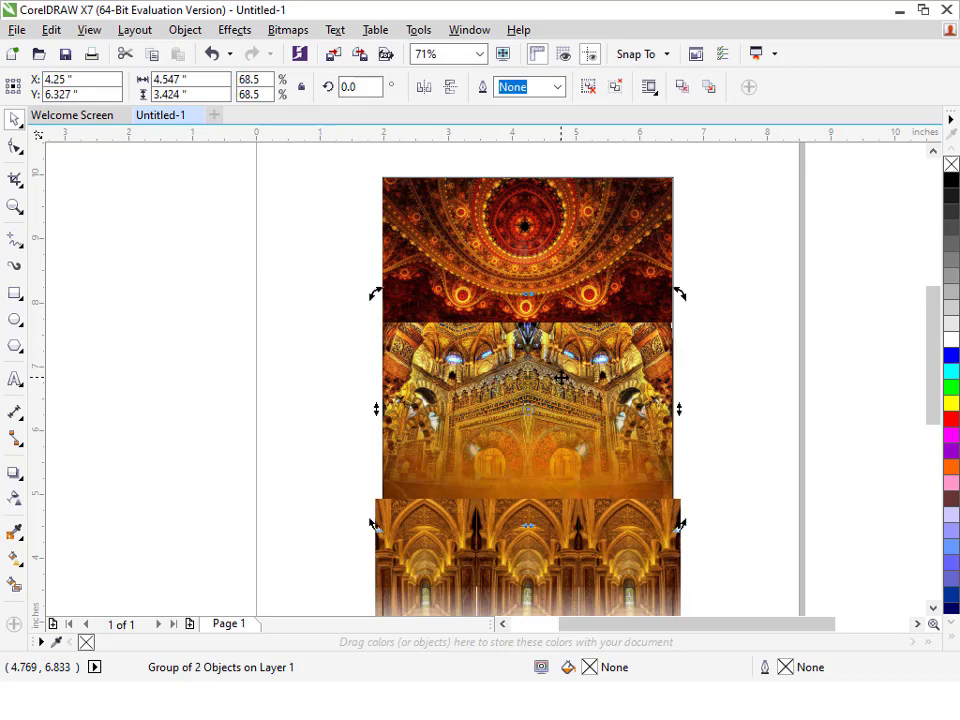
Step: Fade the ornamental image's lower edge with a linear transparency and stretch its height to 2.668 inches over the mosque interior
drag(329, 170, 811, 384)
click(483, 316)
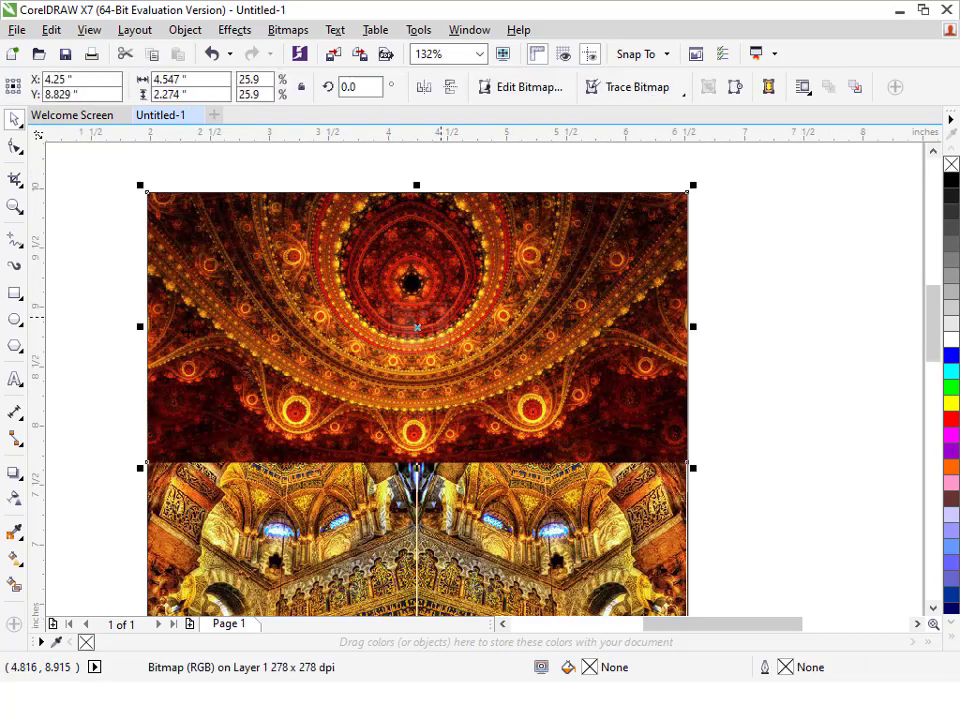
click(15, 497)
drag(403, 386, 417, 514)
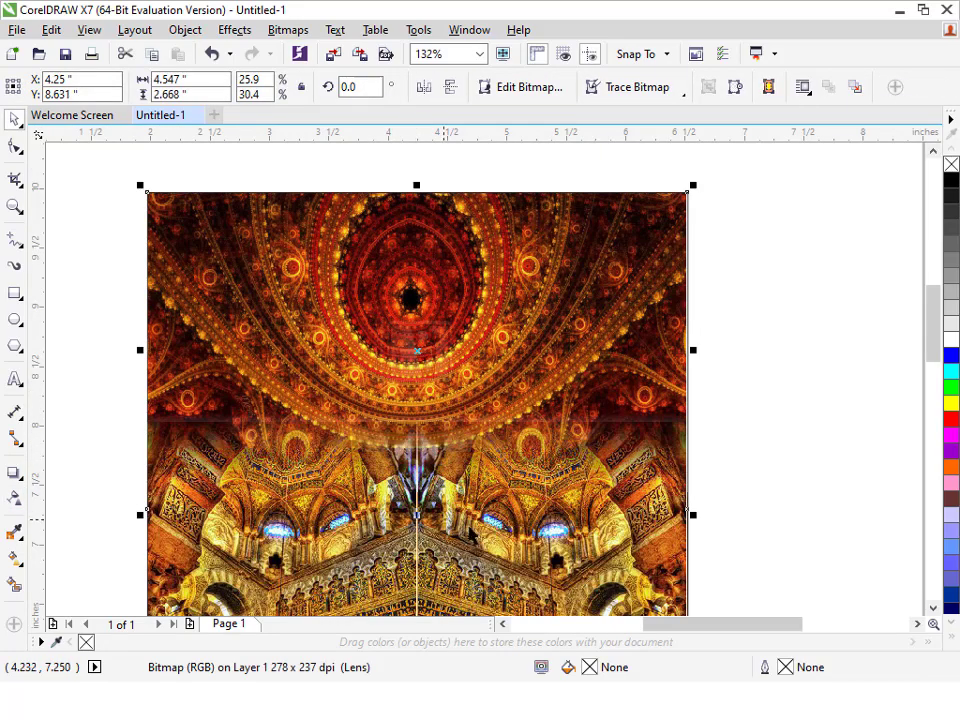
key(Escape)
scroll(470, 529, down, 2)
key(F2)
drag(336, 424, 644, 645)
click(466, 398)
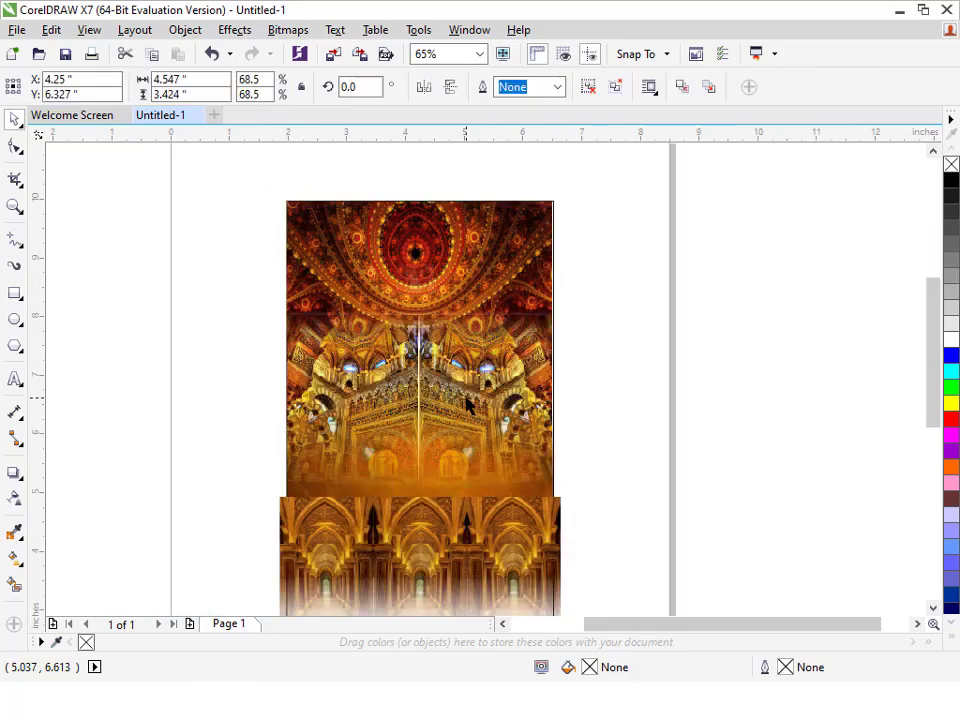
mouse_move(441, 413)
mouse_down()
mouse_move(443, 422)
mouse_move(440, 412)
mouse_up()
key(Escape)
scroll(450, 429, down, 2)
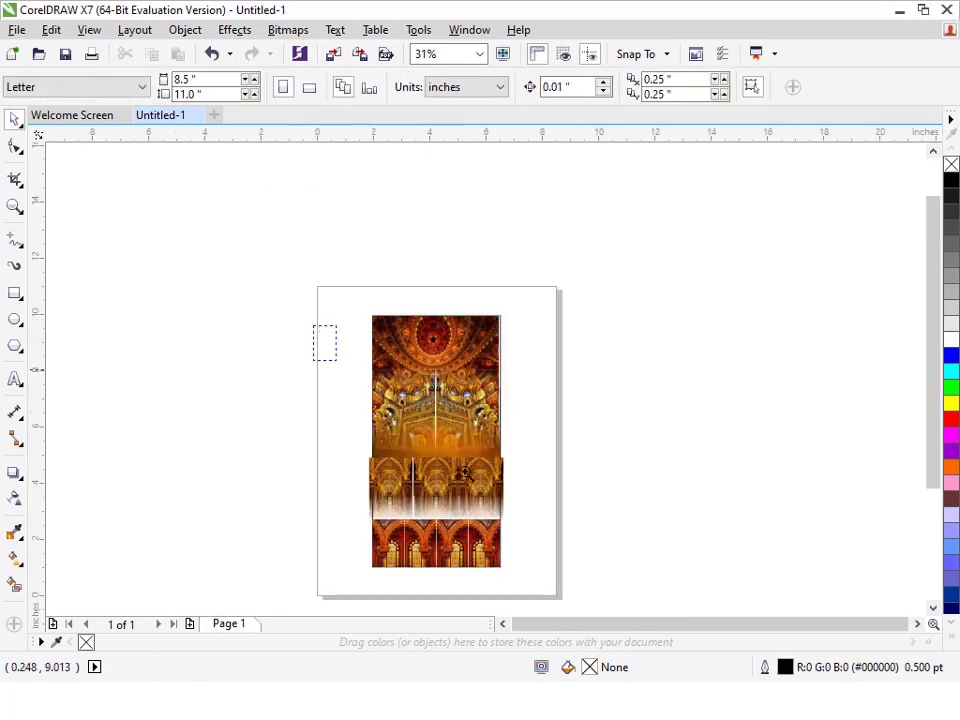
Step: Move the arched hall group up to Y 4.282 inches so it overlaps the faded bottom of the mosque interior
drag(464, 472, 586, 568)
key(F2)
drag(222, 236, 745, 553)
click(600, 485)
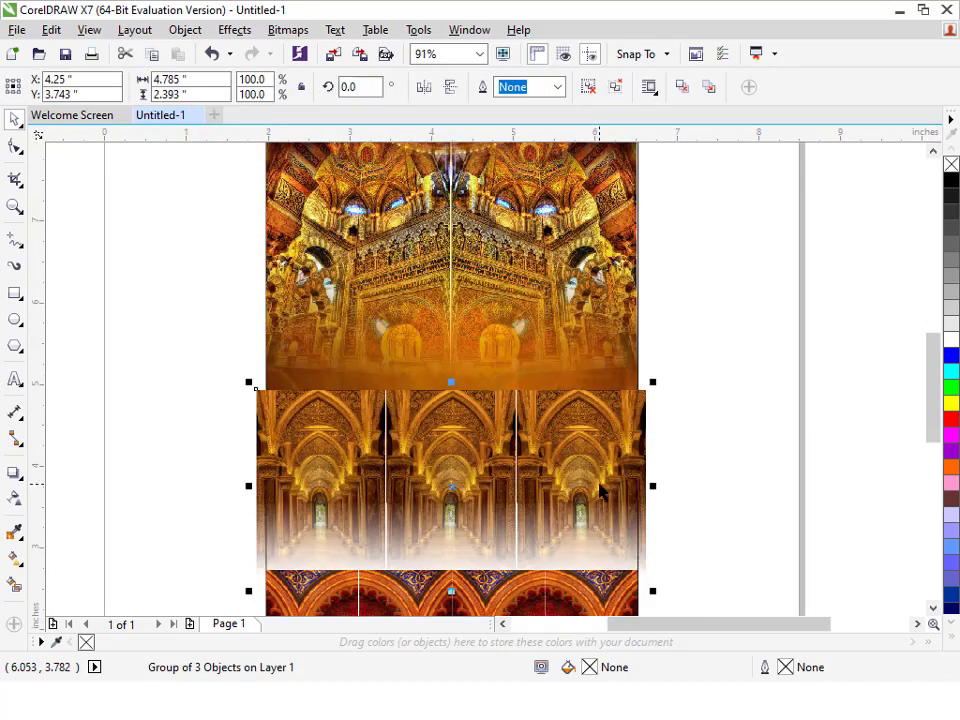
drag(591, 475, 587, 420)
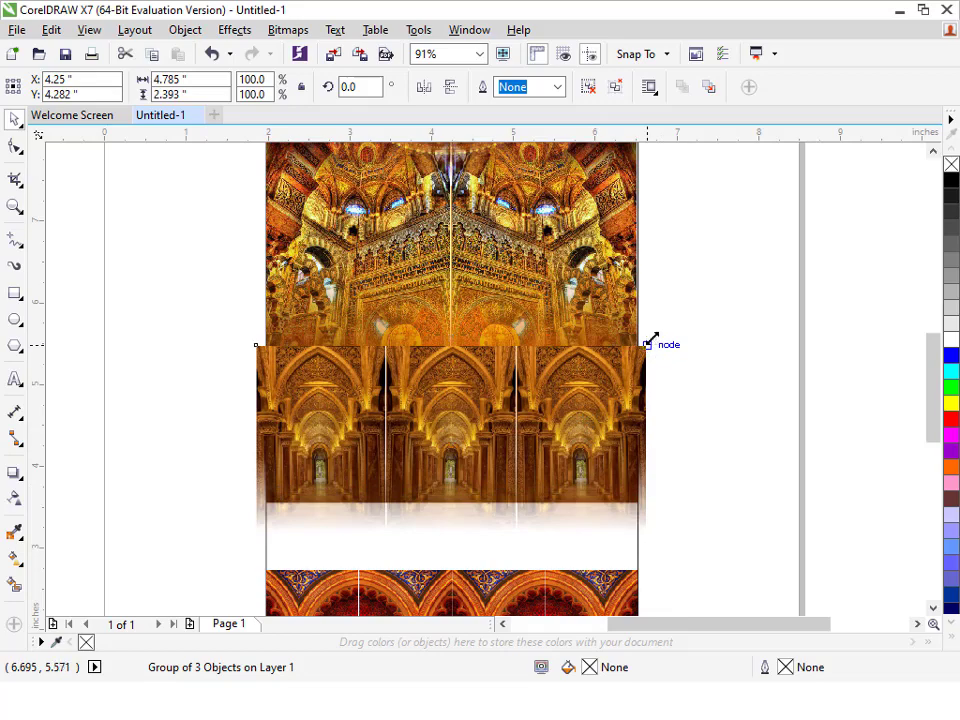
Step: Resize the arched hall group to 4.547 × 2.274 inches so it matches the rectangle's width
drag(650, 340, 639, 339)
scroll(614, 528, up, 2)
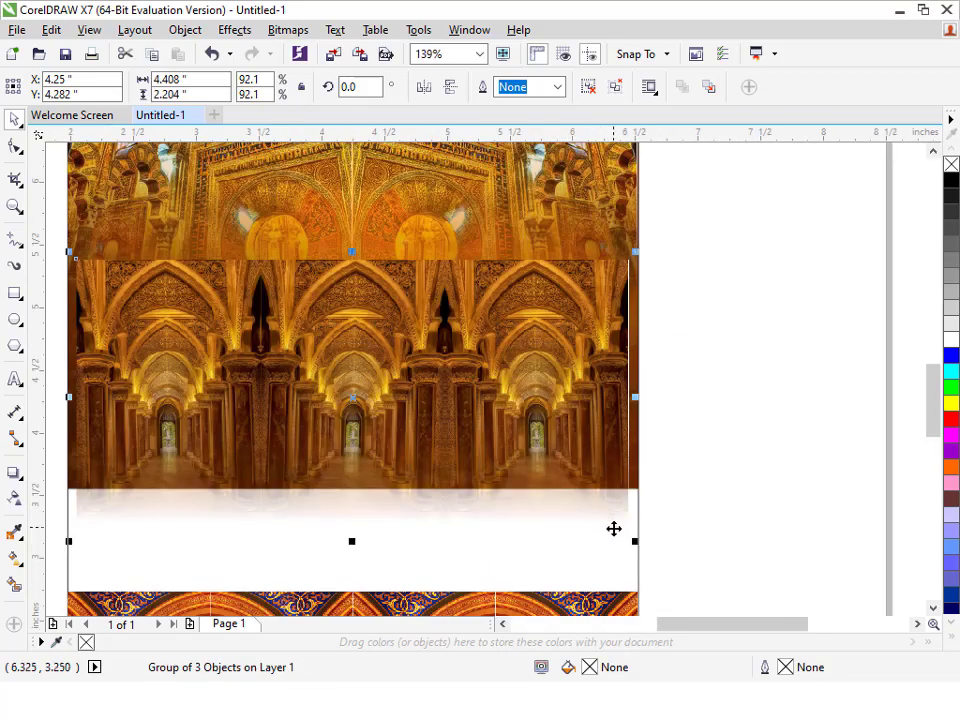
key(Escape)
click(591, 414)
shift+click(617, 222)
shift+click(617, 222)
drag(643, 250, 645, 242)
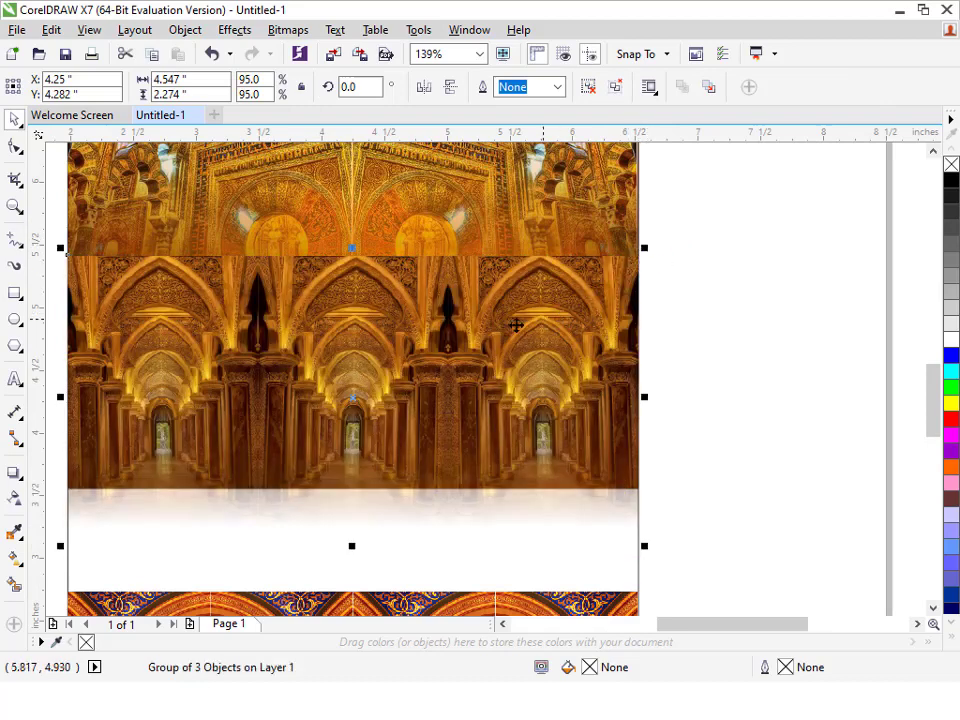
Step: Move the arched hall group up to Y 4.319 inches and PowerClip it inside the tall rectangle
click(391, 332)
click(401, 340)
drag(275, 368, 279, 363)
right_click(301, 189)
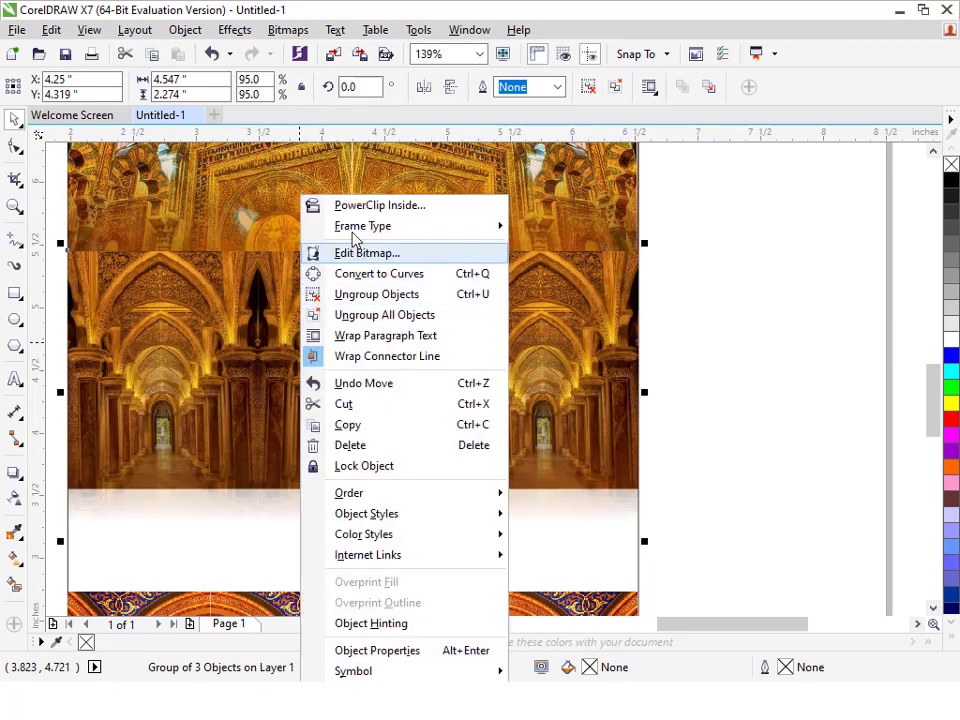
click(330, 206)
click(536, 540)
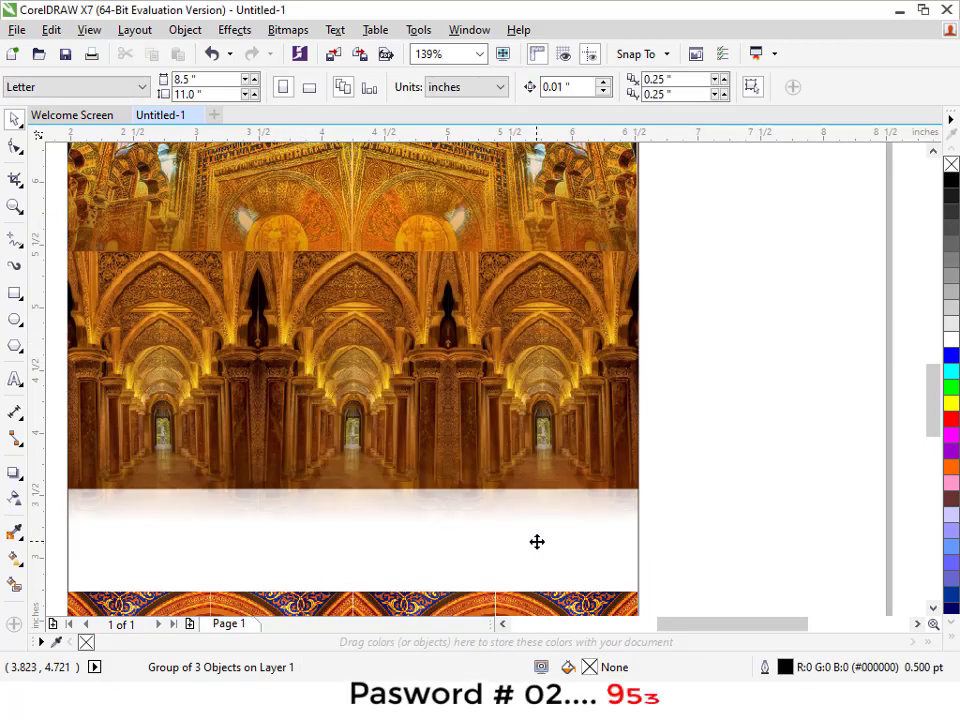
ctrl+click(527, 514)
click(364, 394)
scroll(399, 341, down, 2)
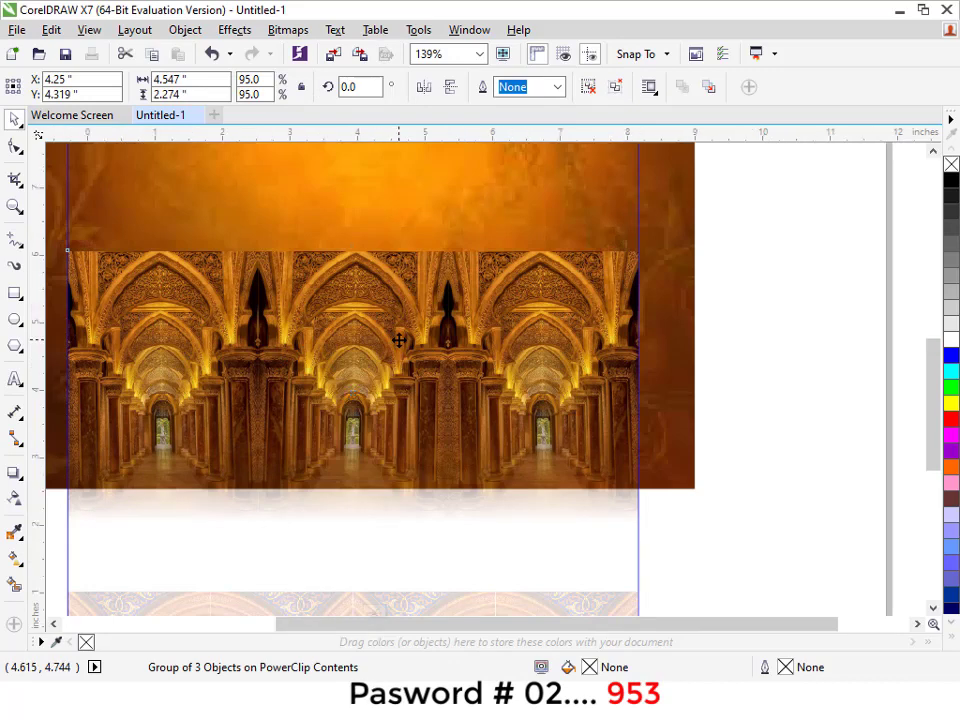
ctrl+click(654, 351)
Step: PowerClip the red ornamental ceiling image and the mosque interior group together inside the tall rectangle
click(369, 222)
scroll(369, 222, down, 2)
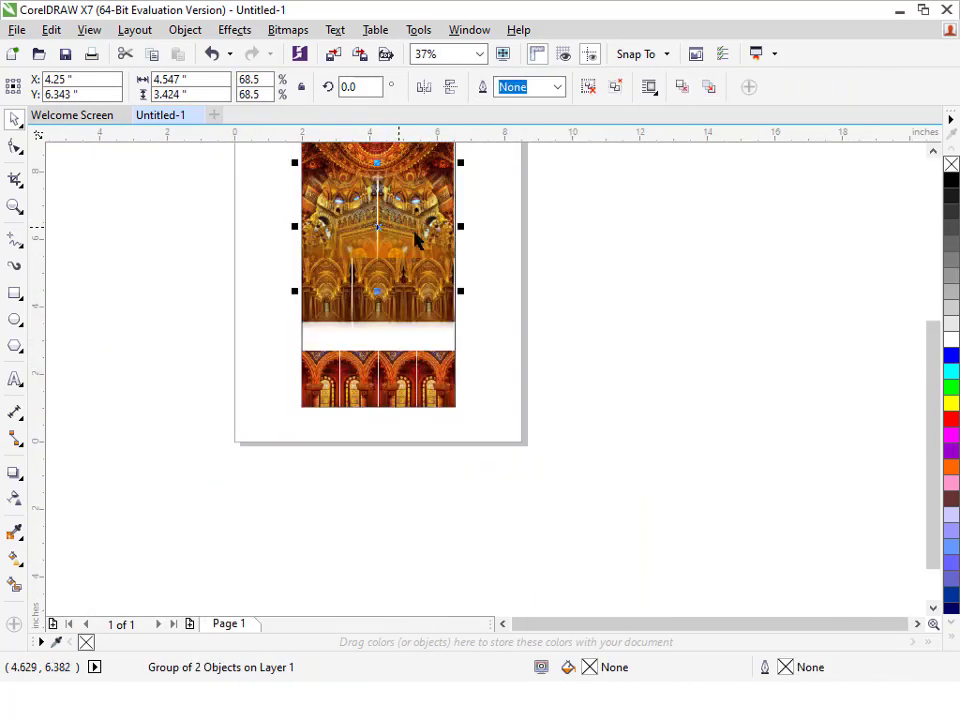
key(Escape)
scroll(330, 229, up, 2)
drag(279, 185, 771, 533)
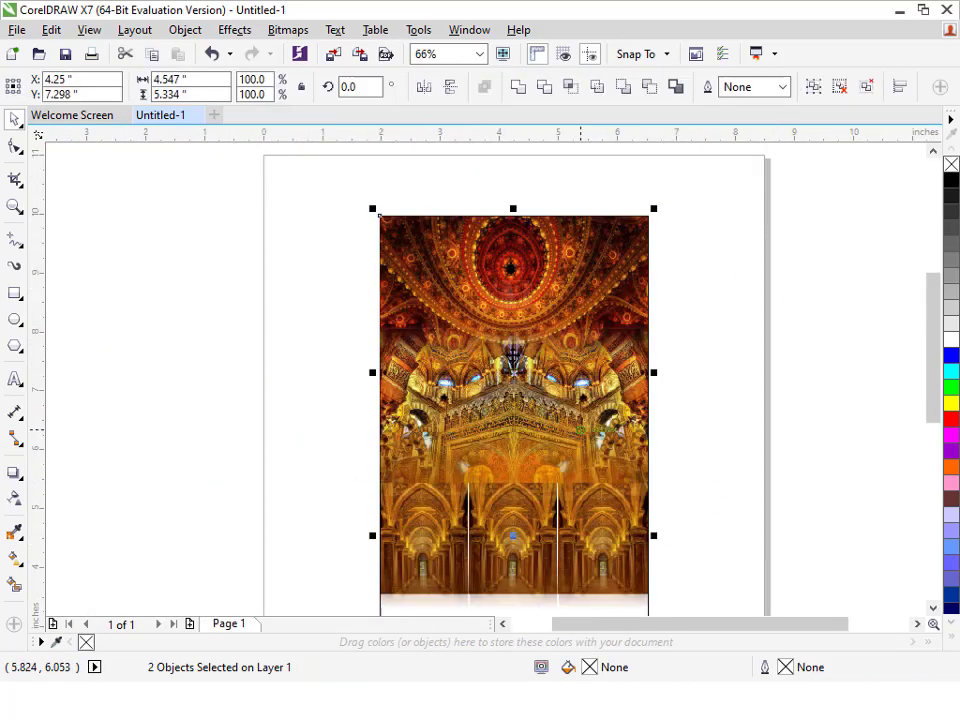
right_click(505, 268)
click(520, 274)
click(421, 571)
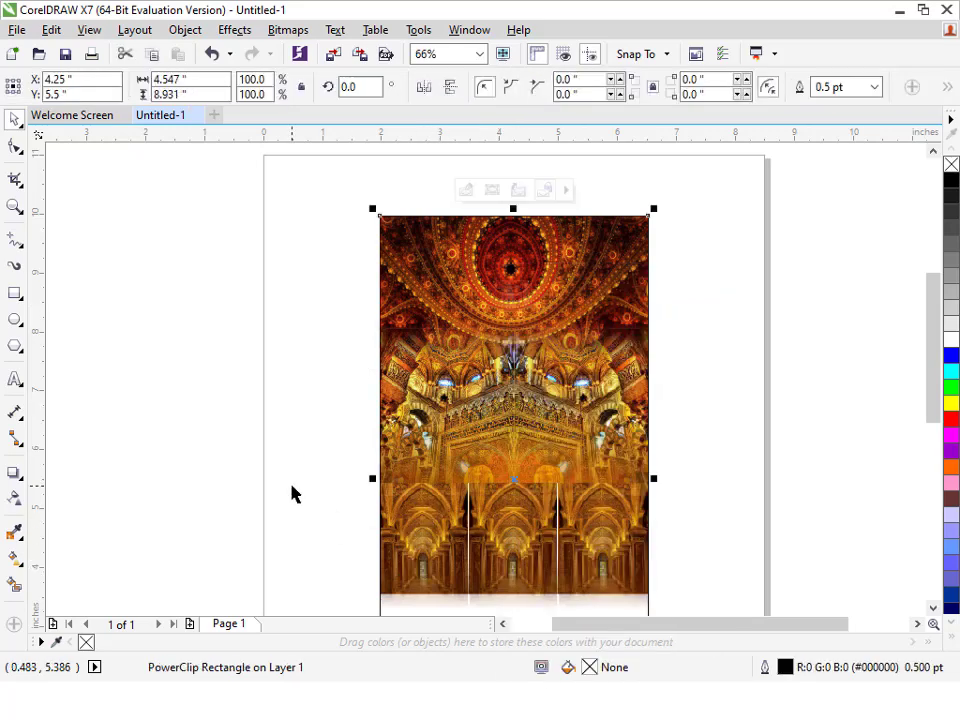
scroll(410, 568, down, 1)
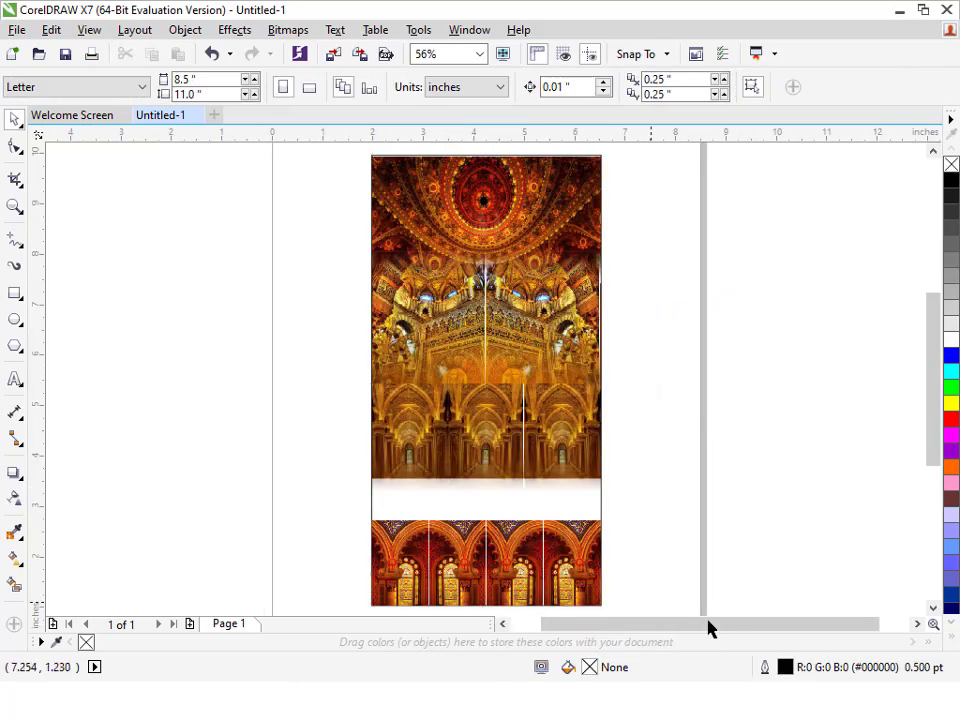
Step: Move the red arch group up to Y 2.707 inches, directly below the hall, and PowerClip it inside the rectangle
drag(572, 517, 576, 476)
right_click(578, 476)
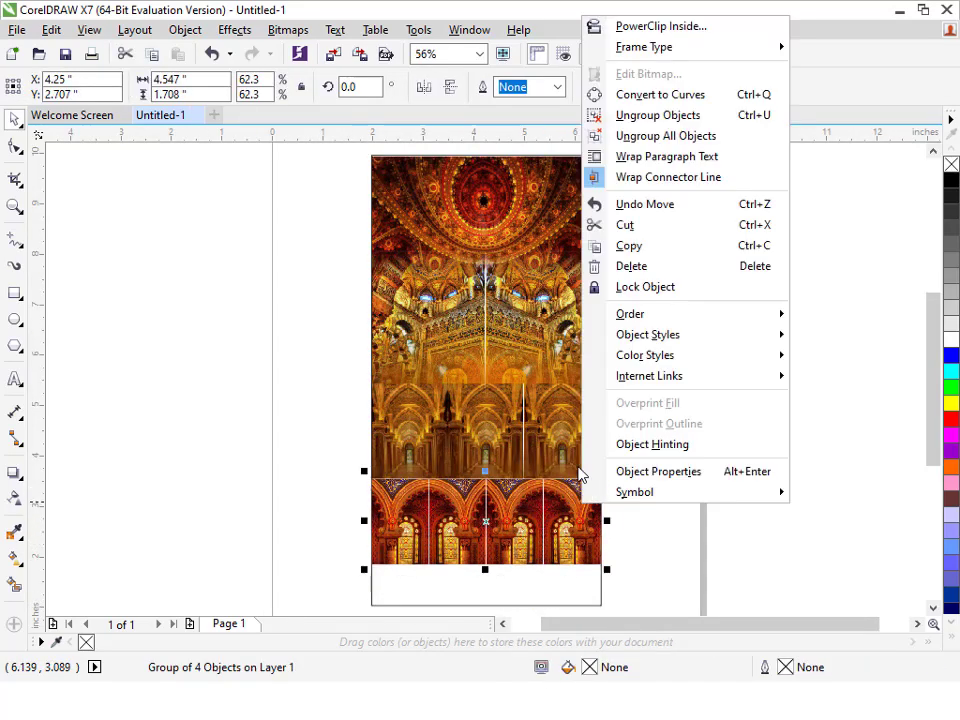
click(630, 24)
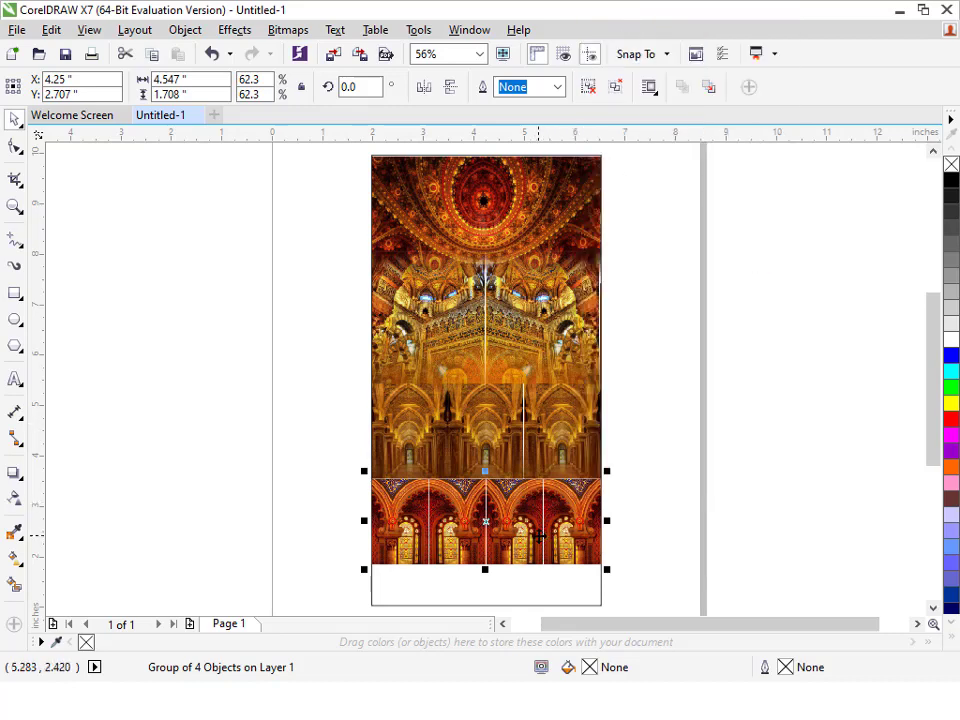
right_click(538, 535)
click(585, 58)
click(550, 572)
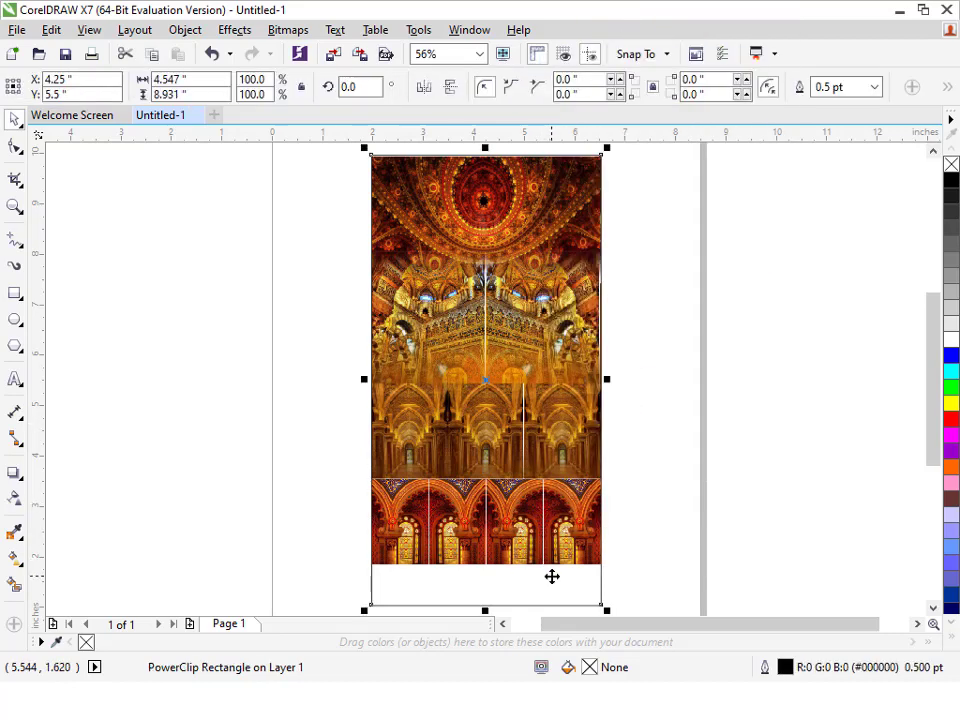
Step: Open the rectangle's PowerClip contents for editing and move the orange background out beside the layout to X -2.006 inches
ctrl+click(552, 576)
click(497, 382)
scroll(538, 383, down, 2)
key(F2)
drag(350, 261, 656, 476)
click(656, 476)
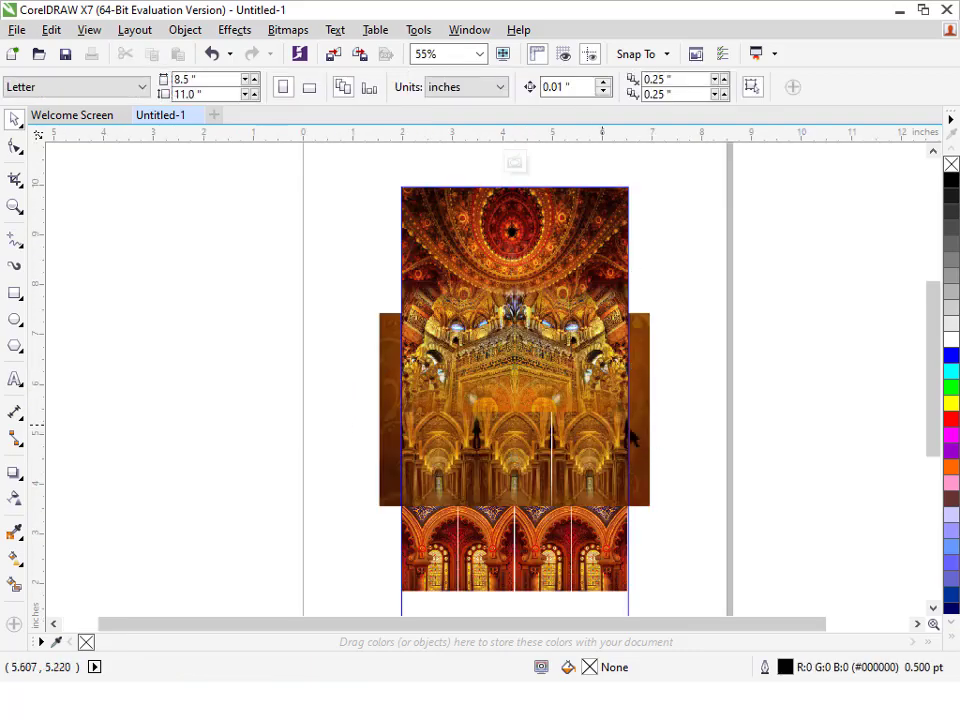
drag(378, 416, 346, 409)
drag(646, 436, 334, 436)
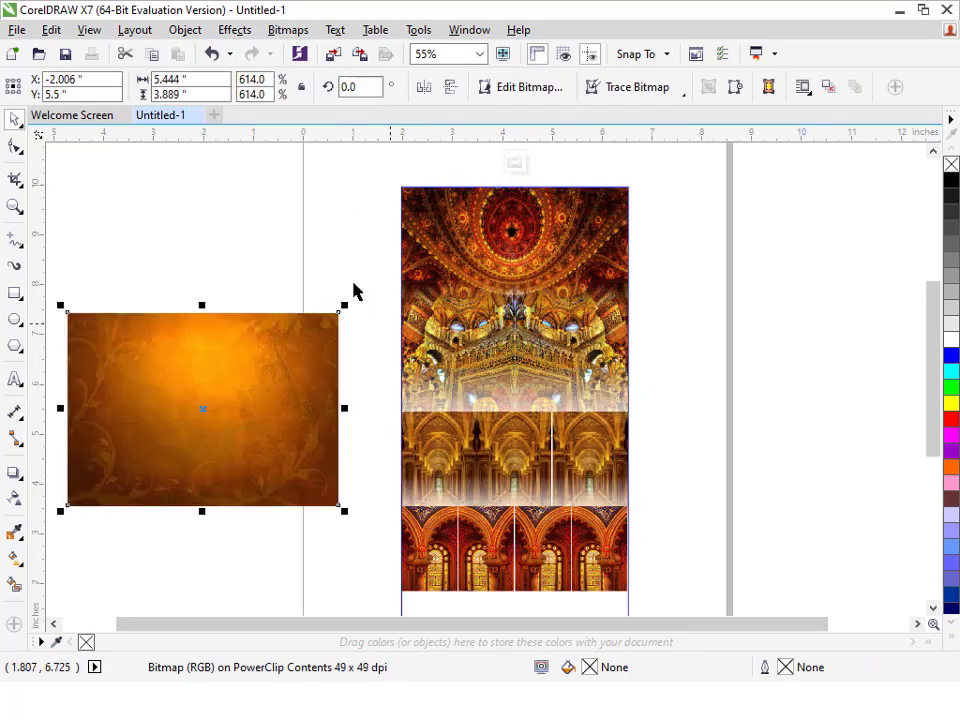
Step: Move the arched hall group down to Y 4.215 inches within the PowerClip contents
scroll(550, 391, up, 1)
scroll(638, 494, up, 2)
click(520, 489)
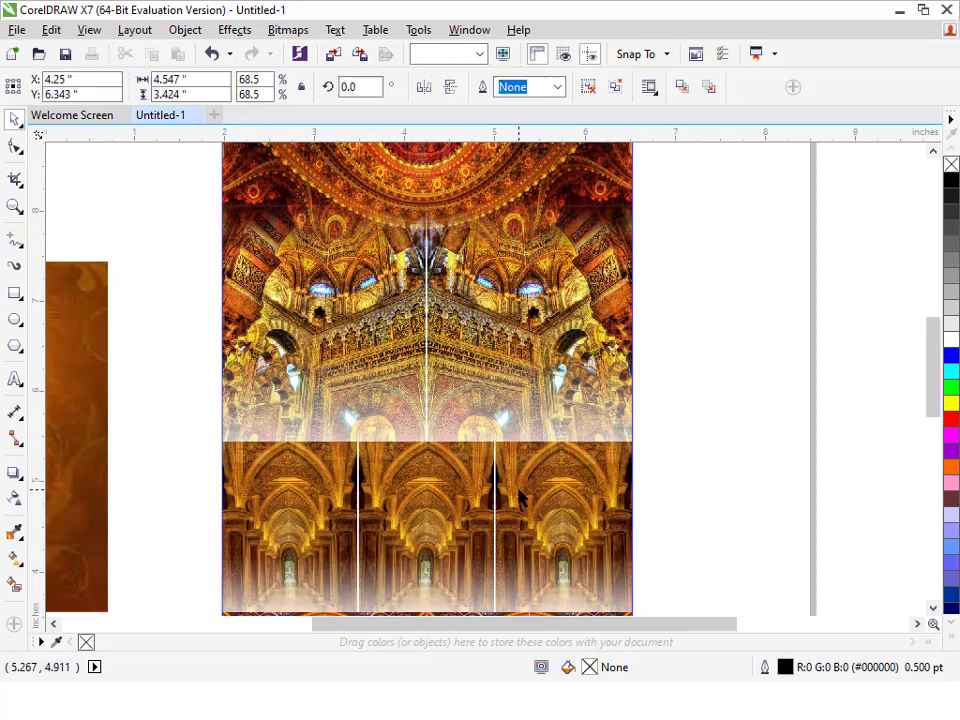
drag(564, 551, 583, 563)
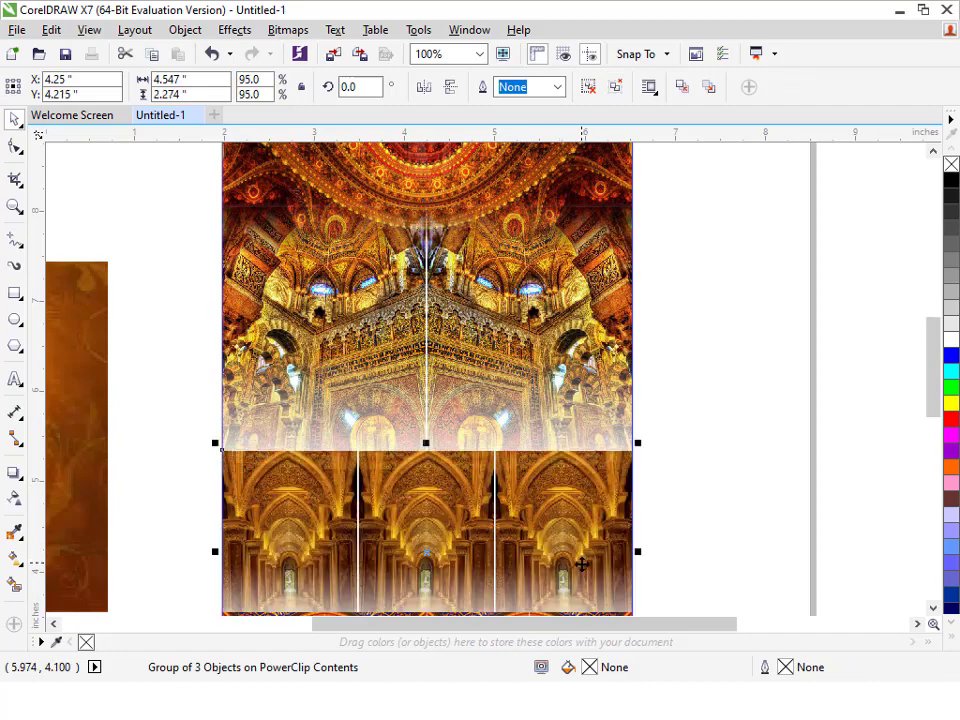
Step: Place a vertically flipped copy of the arched hall group directly above it at Y 6.489 inches, behind the other images
scroll(549, 548, down, 2)
key(F2)
scroll(461, 515, up, 2)
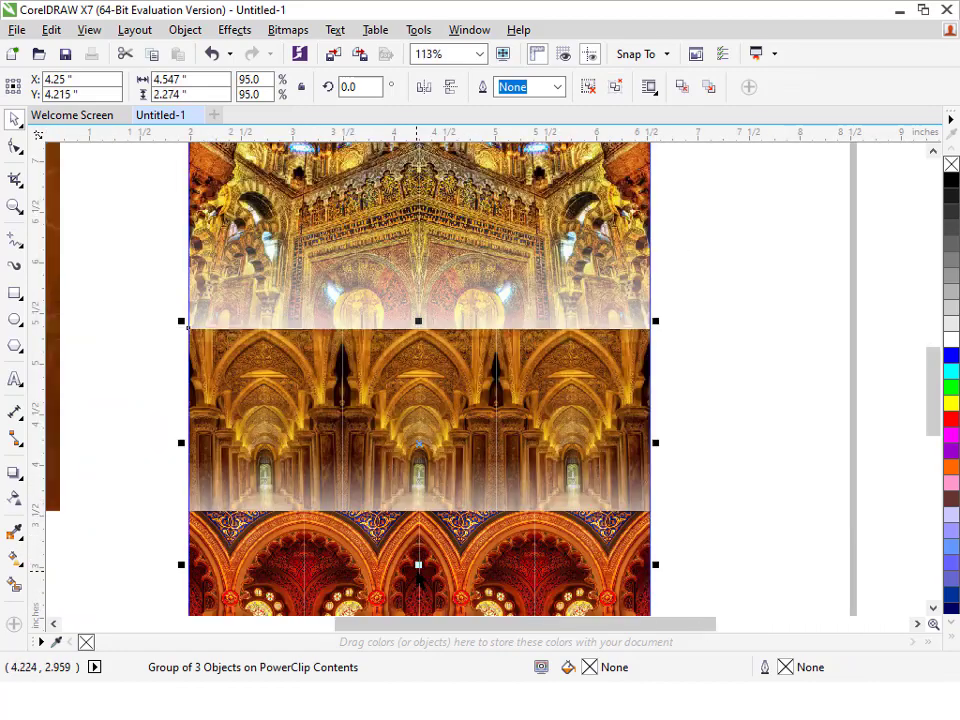
key(Escape)
click(456, 470)
drag(418, 563, 400, 295)
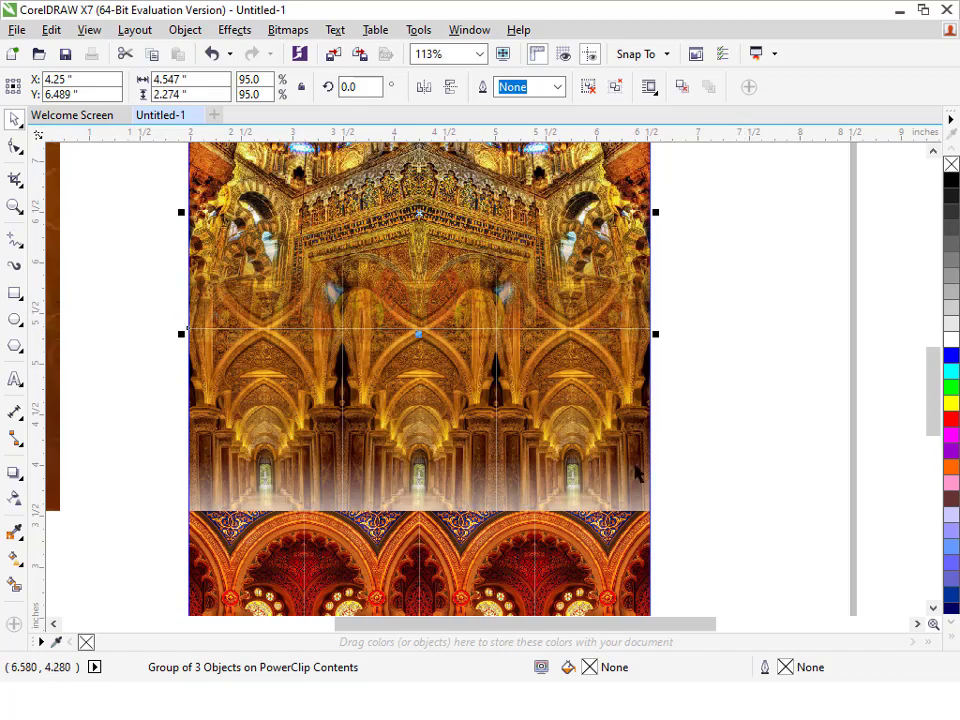
click(599, 483)
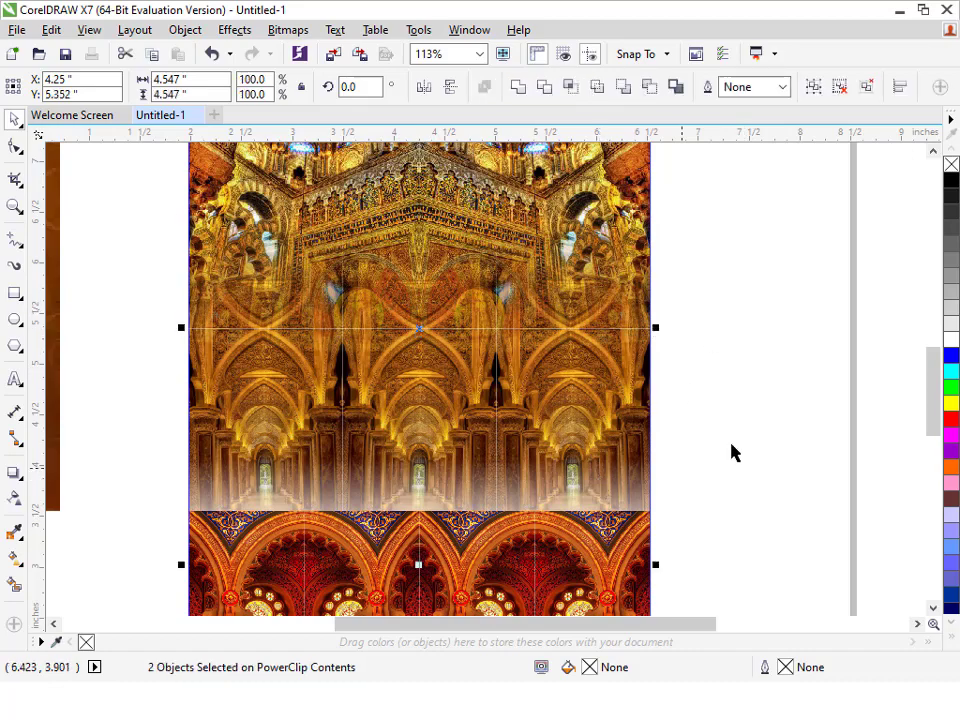
click(789, 408)
Step: Move the red arch group up to Y 2.994 inches so it overlaps the faded bottom of the hall
click(506, 580)
scroll(506, 580, down, 2)
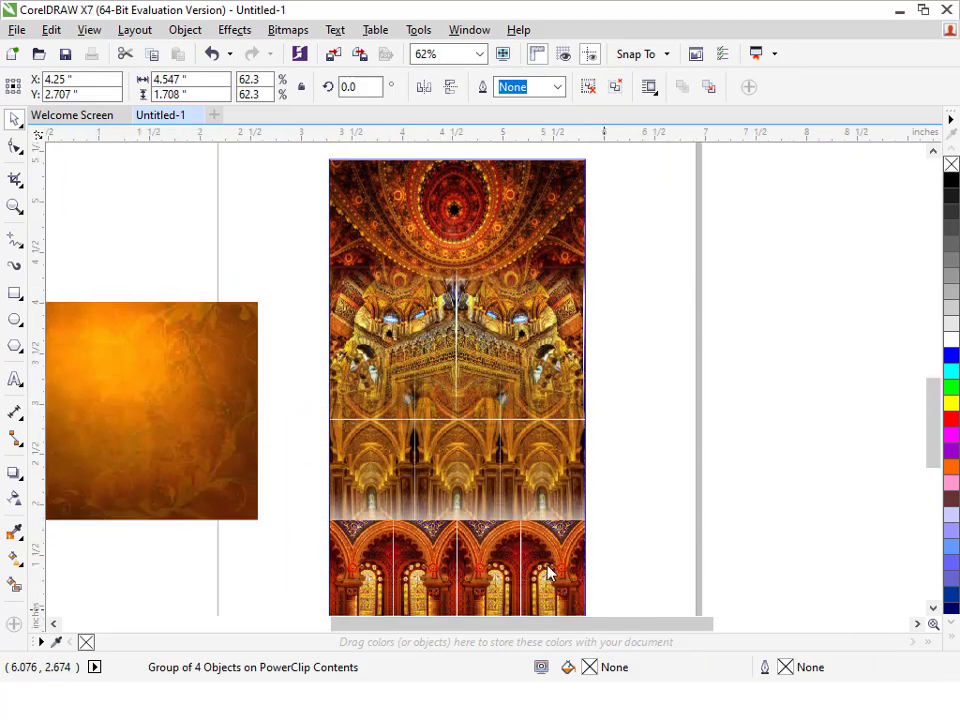
scroll(546, 574, up, 2)
mouse_move(443, 472)
mouse_down()
mouse_move(443, 437)
mouse_move(444, 450)
mouse_up()
Step: Ungroup the red arch images and delete all of them except the rightmost one
key(ctrl+u)
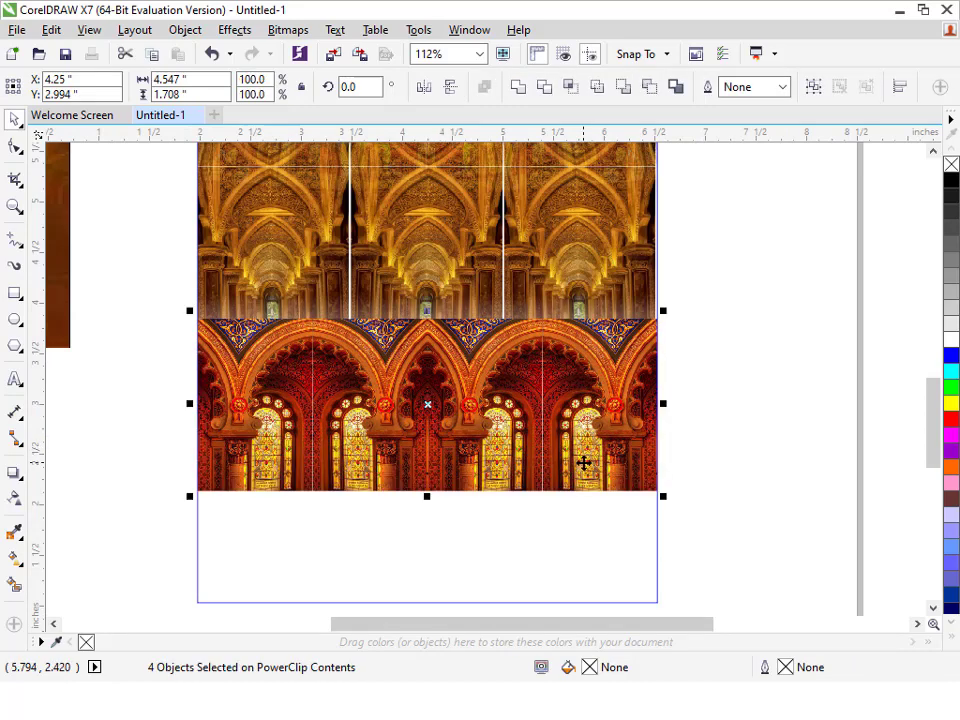
shift+click(585, 464)
key(Delete)
click(598, 425)
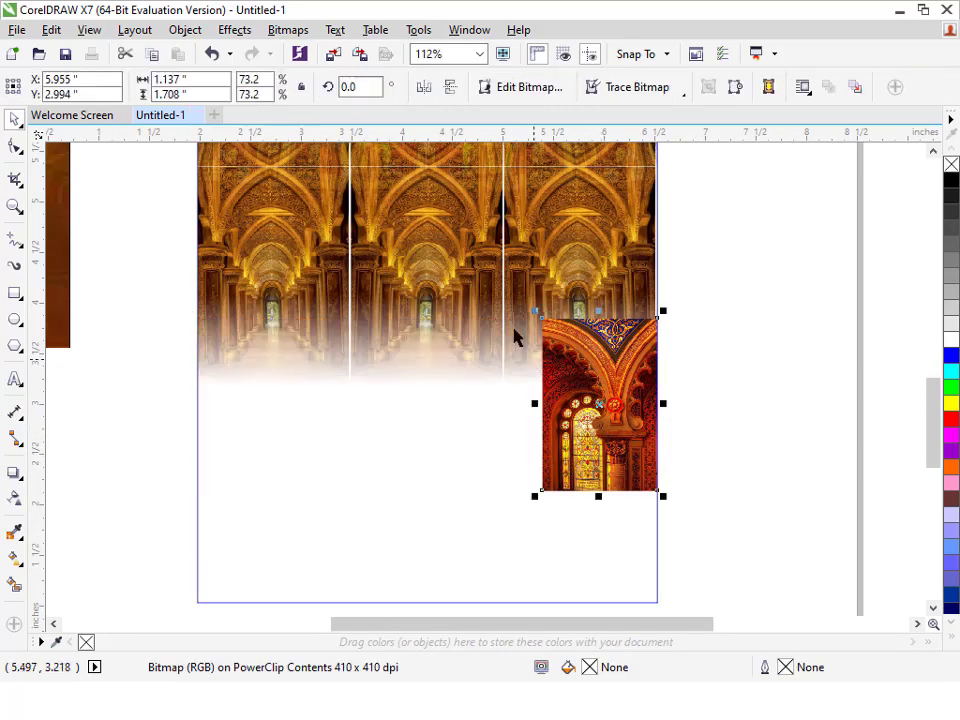
Step: Crop the left side of the remaining arch image with the Shape tool to a width of 0.865 inches
scroll(691, 521, up, 3)
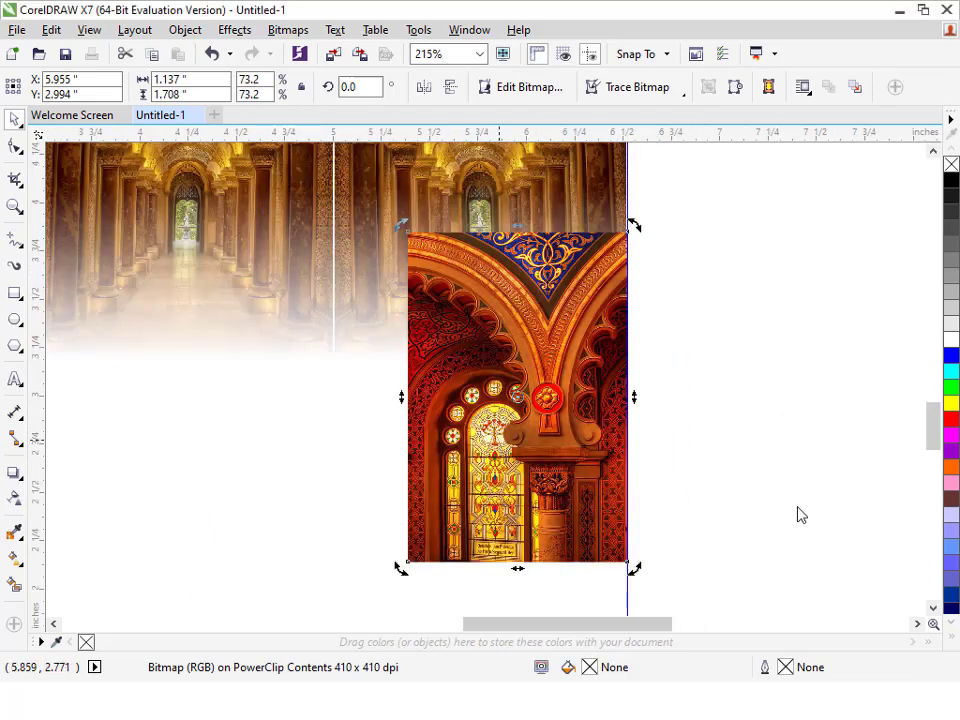
click(15, 146)
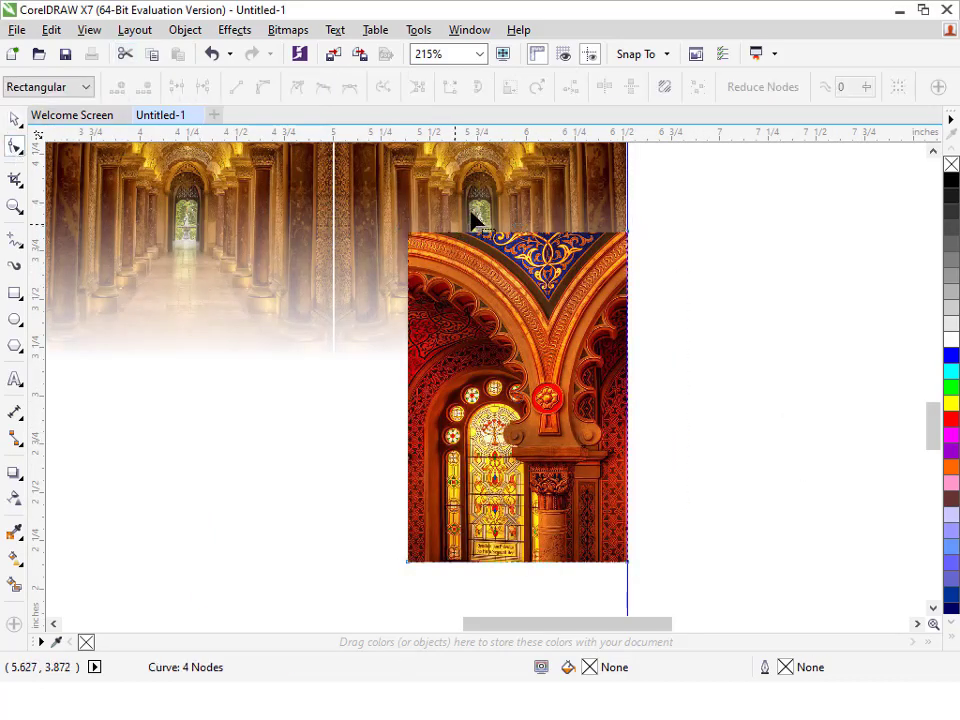
scroll(420, 430, down, 1)
drag(414, 544, 461, 543)
key(space)
Step: Repeat mirrored copies of the cropped arch image leftward to make a row of five and group them
drag(633, 380, 294, 382)
key(ctrl+r)
key(ctrl+r)
scroll(476, 400, down, 2)
key(F2)
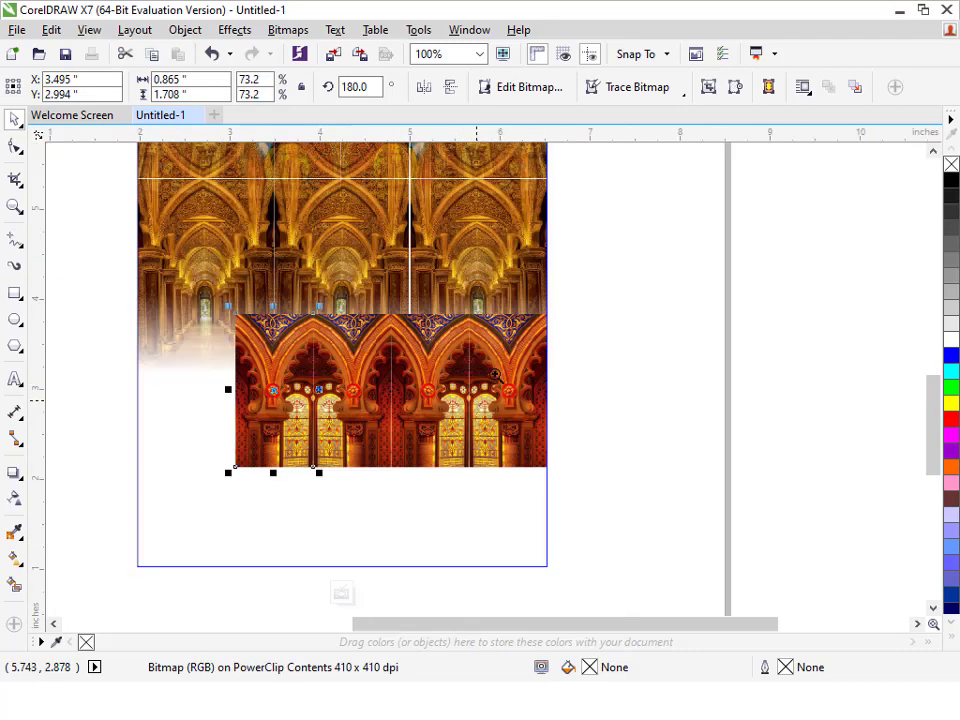
drag(639, 247, 50, 586)
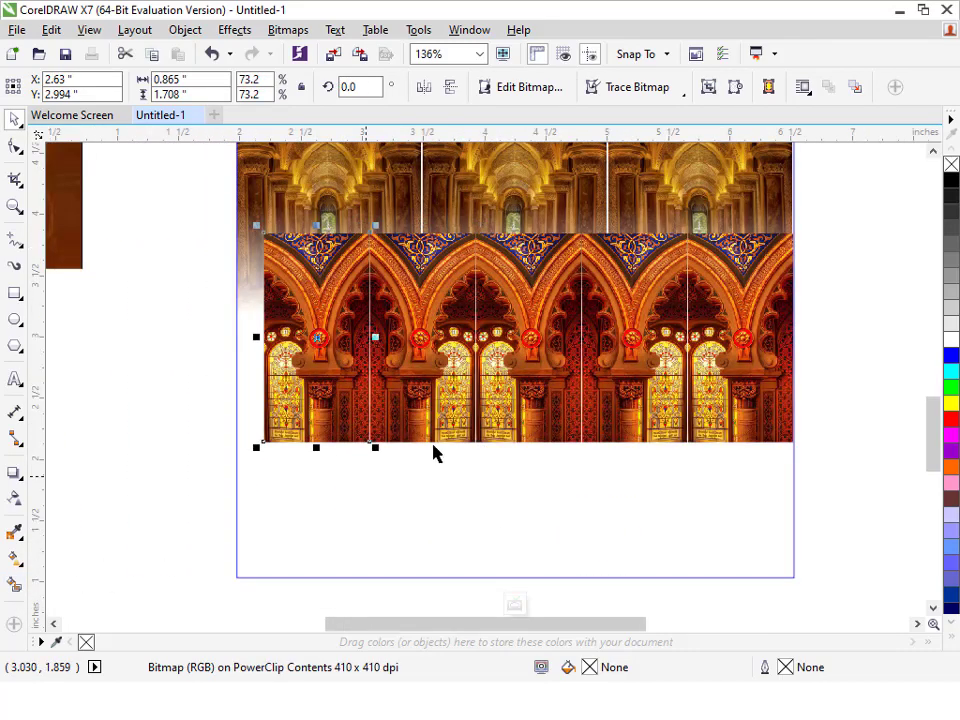
drag(838, 208, 205, 522)
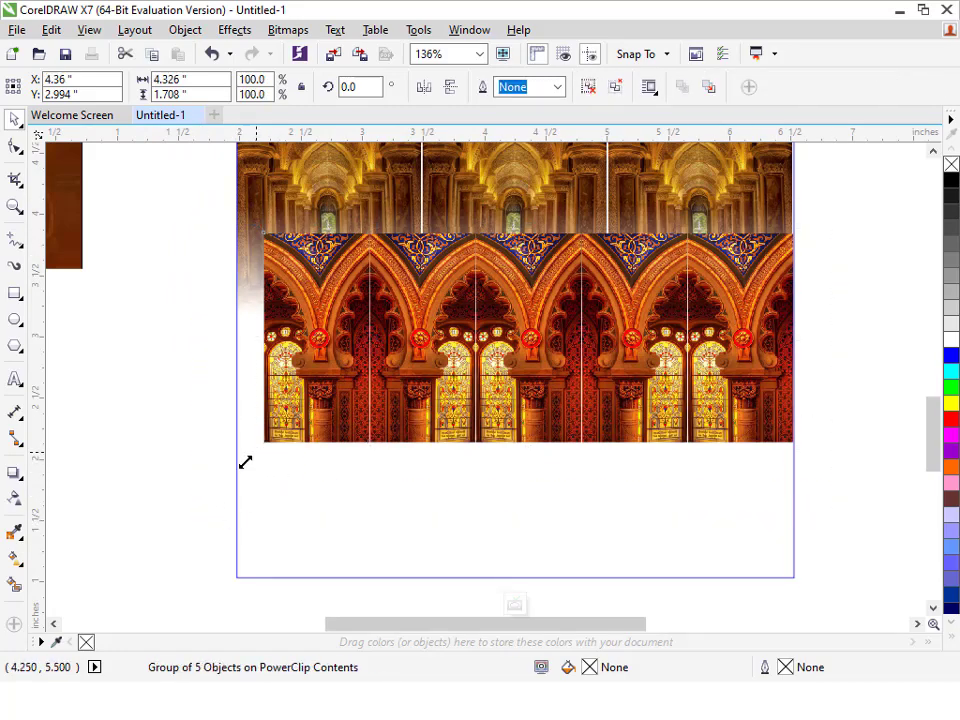
Step: Scale the five-piece arch group to 4.547 × 1.795 inches so it spans the rectangle's full width
drag(245, 462, 230, 460)
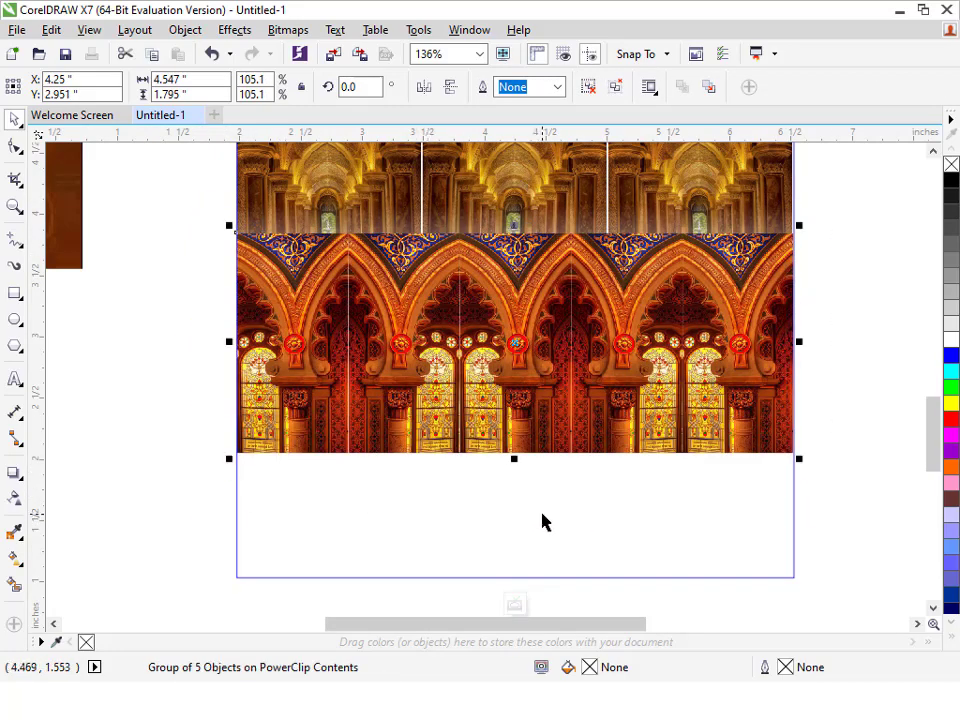
key(shift+F2)
key(Escape)
scroll(546, 514, down, 2)
key(F2)
drag(640, 507, 663, 535)
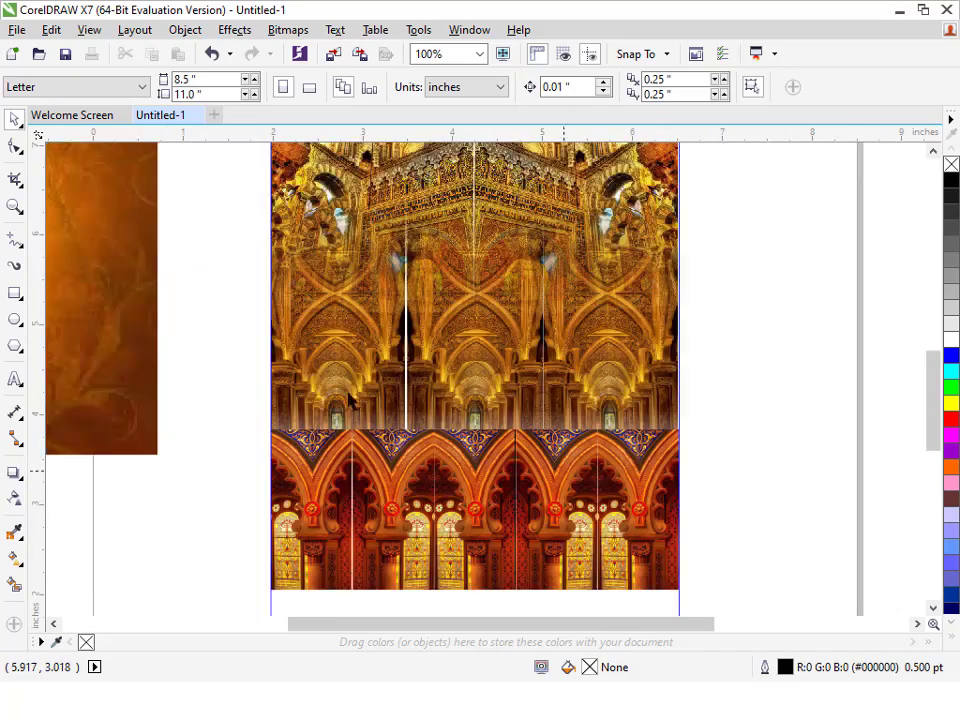
Step: Try placing a vertically flipped copy of the arch group above it at Y 4.745 inches, behind the other images
key(F2)
drag(227, 229, 726, 645)
click(491, 467)
drag(484, 558, 433, 323)
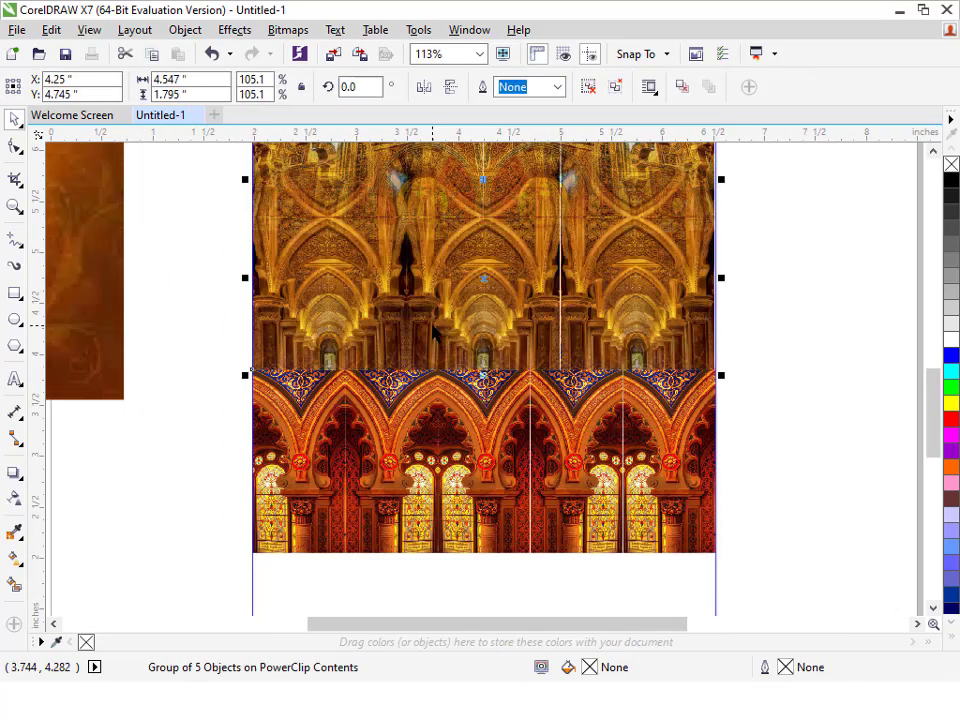
key(ctrl+z)
key(Escape)
click(422, 304)
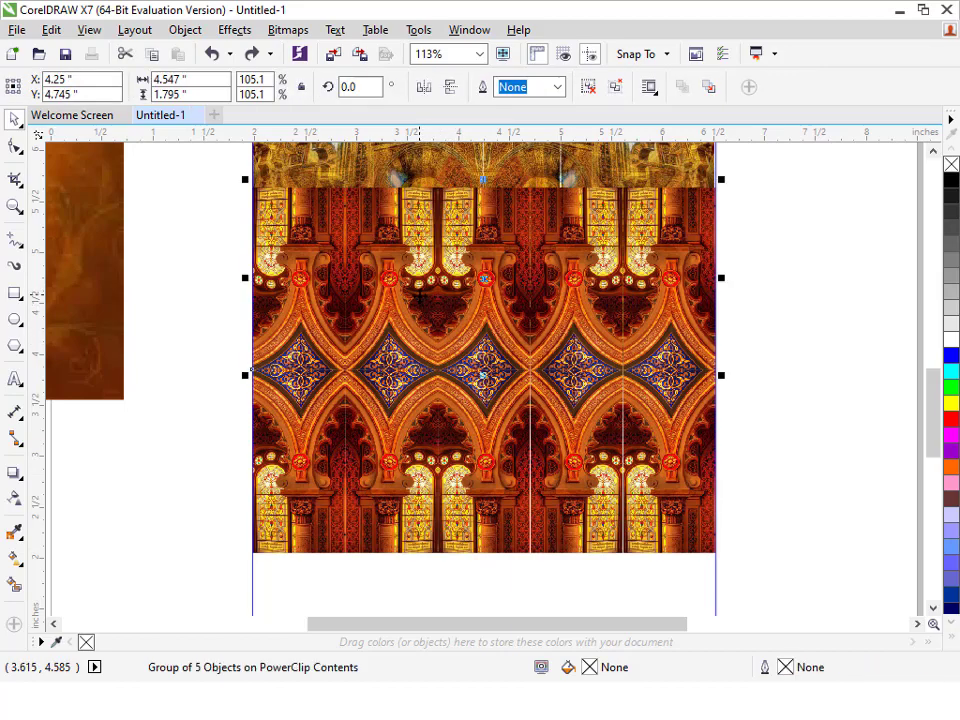
key(Delete)
drag(422, 304, 448, 283)
key(ctrl+z)
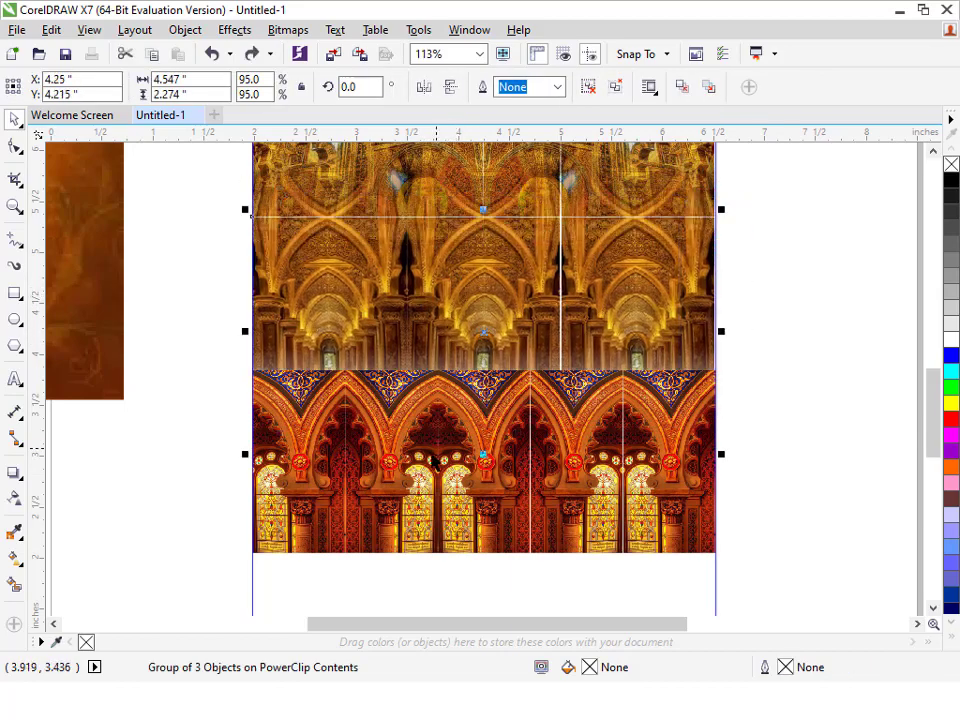
Step: Try sending the original arch group behind the hall images, and return it to the front
click(431, 460)
key(shift+Page_Down)
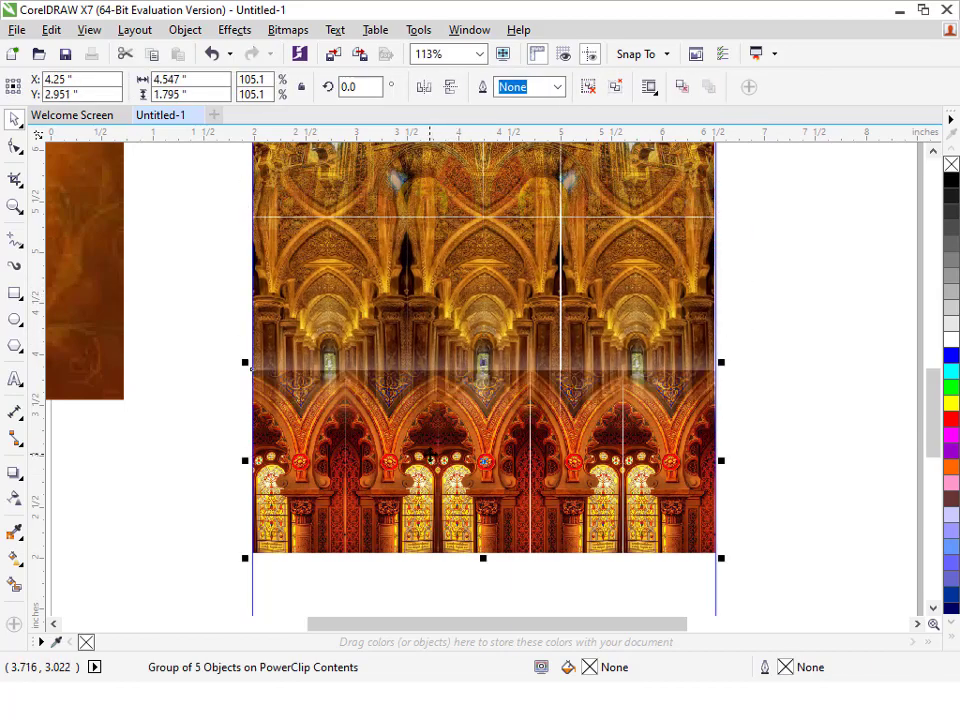
key(shift+Page_Up)
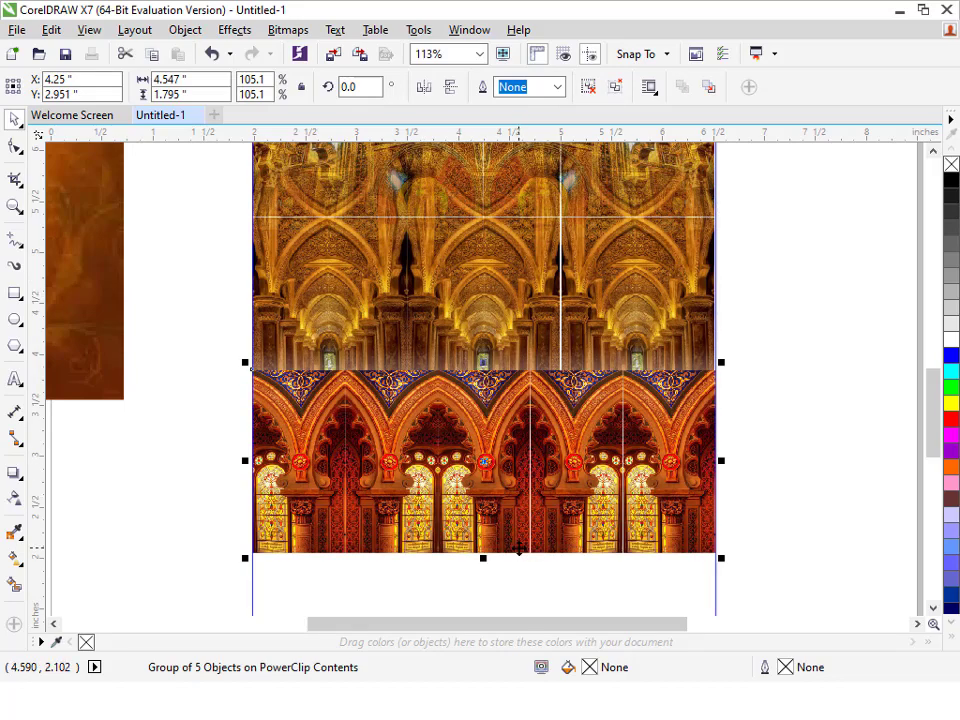
Step: Add a vertically flipped copy above the arch group and move both down to Y 3.641 inches, behind the hall images
drag(482, 558, 469, 333)
right_click(469, 333)
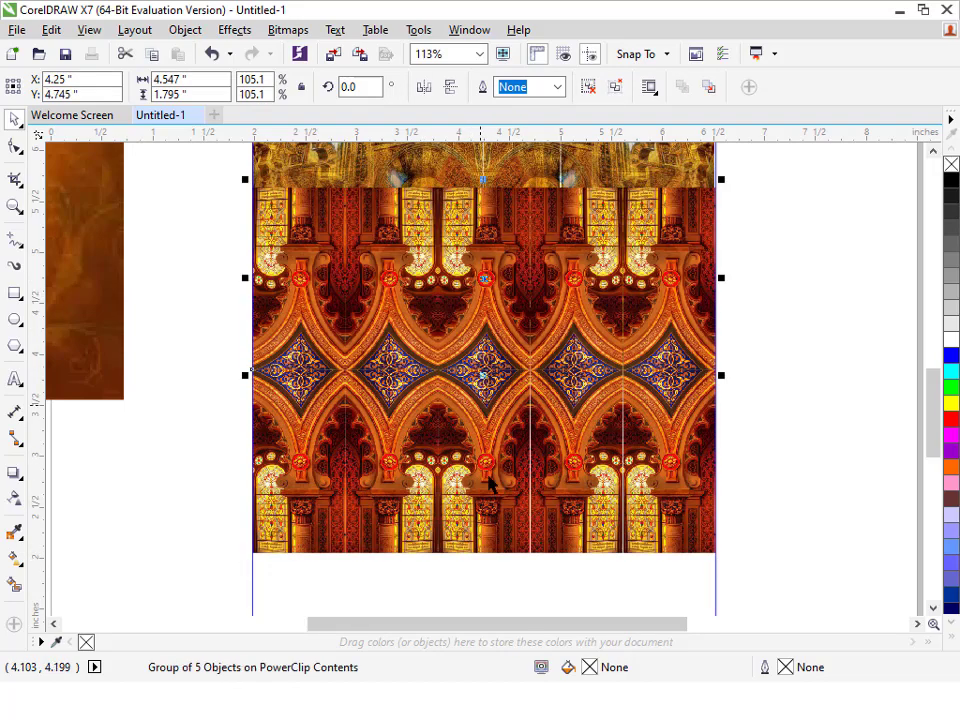
shift+click(488, 478)
drag(486, 463, 485, 473)
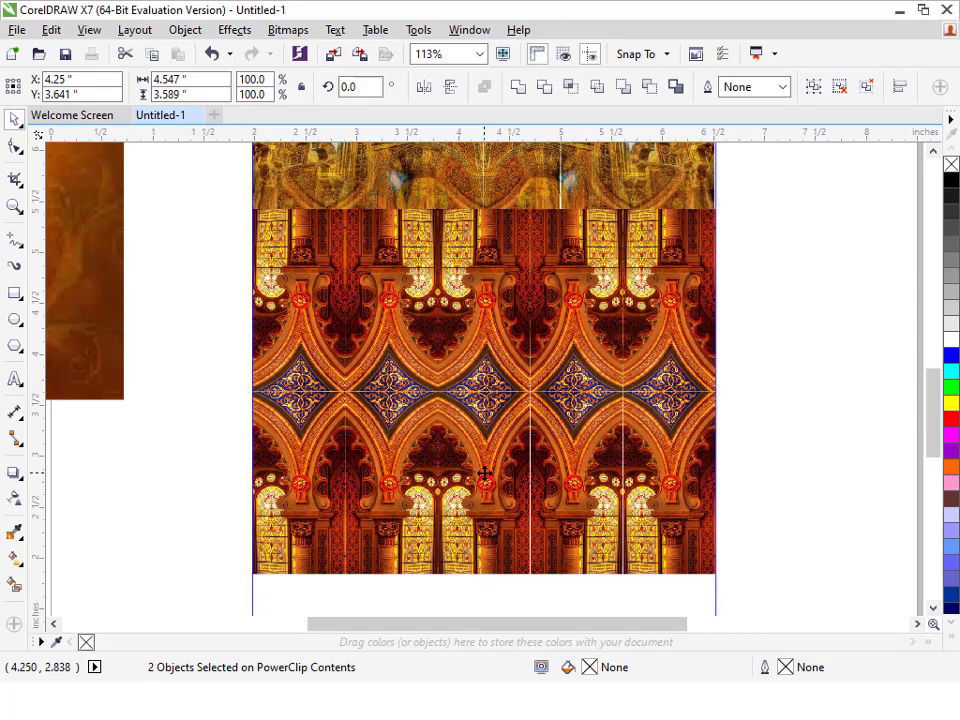
key(shift+Page_Down)
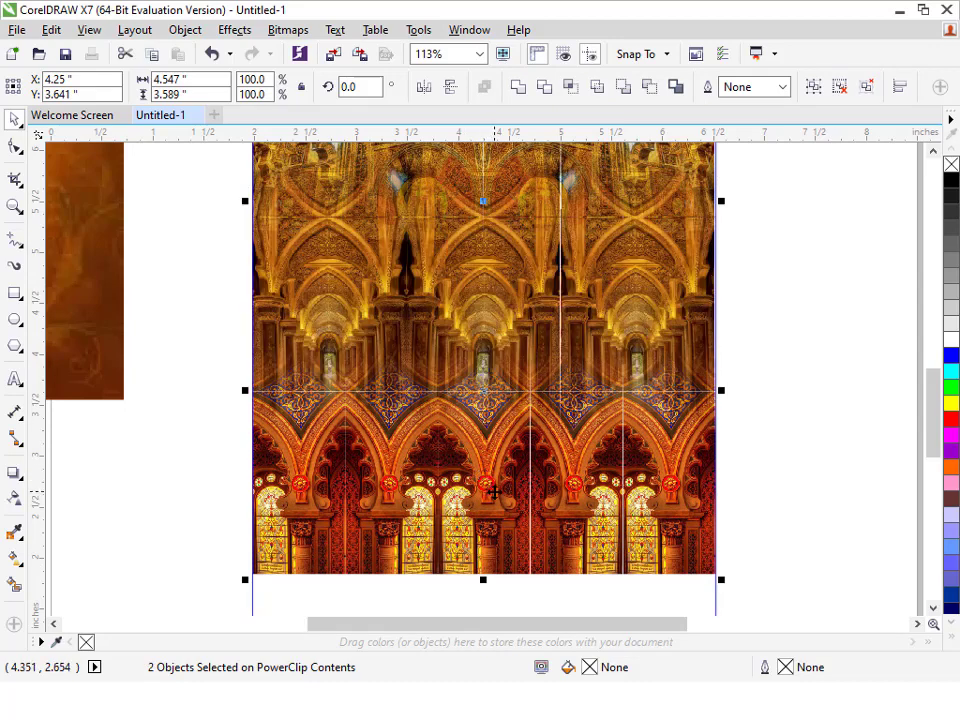
Step: Nudge the two stacked arch groups down beneath the hall images, with the lower group at Y 2.714 inches
key(Down)
key(Down)
key(Down)
key(Down)
key(Down)
key(Down)
key(Down)
key(Down)
key(Down)
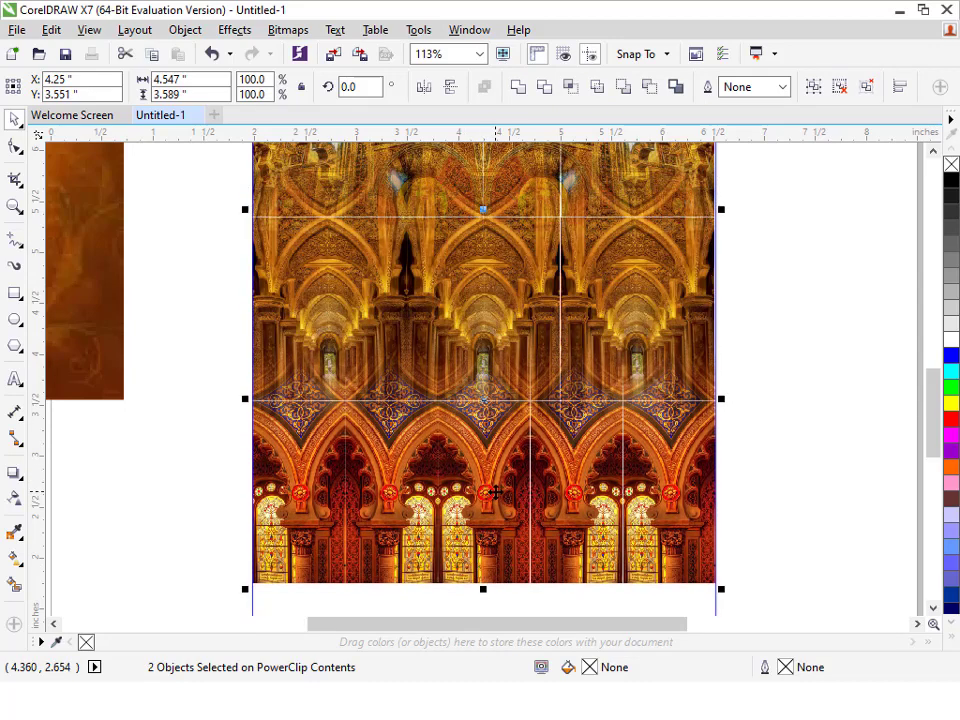
key(Down)
key(Up)
key(Up)
key(Up)
key(Up)
key(Up)
key(Up)
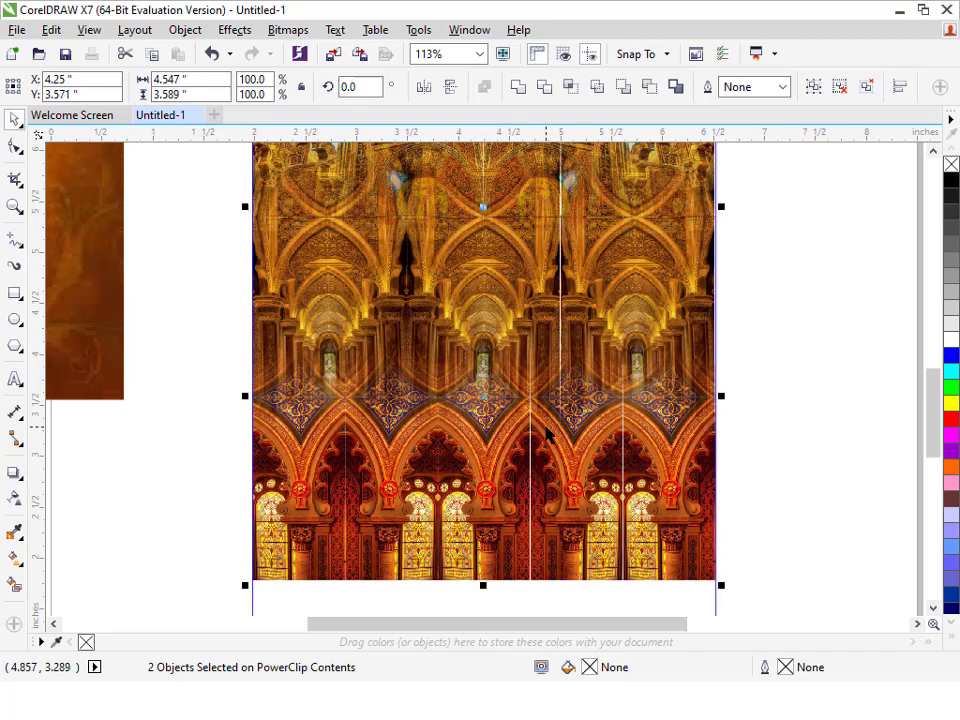
key(Up)
Step: Readjust the linear transparency on the three-piece hall group so its lower edge fades into the arch pattern
click(634, 285)
click(612, 298)
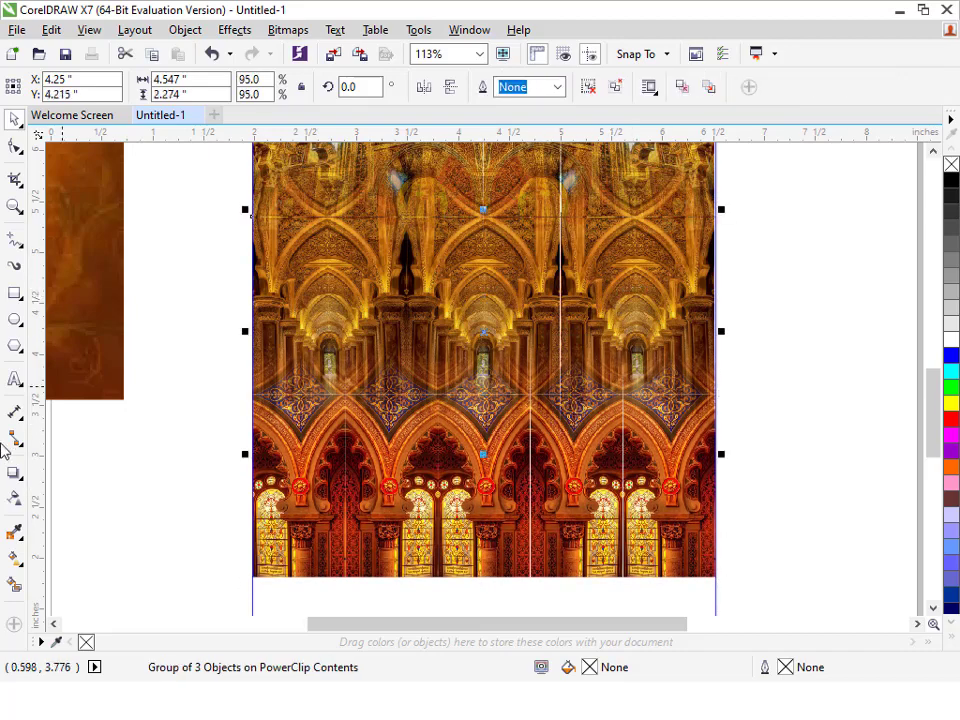
drag(376, 341, 396, 340)
key(ctrl+z)
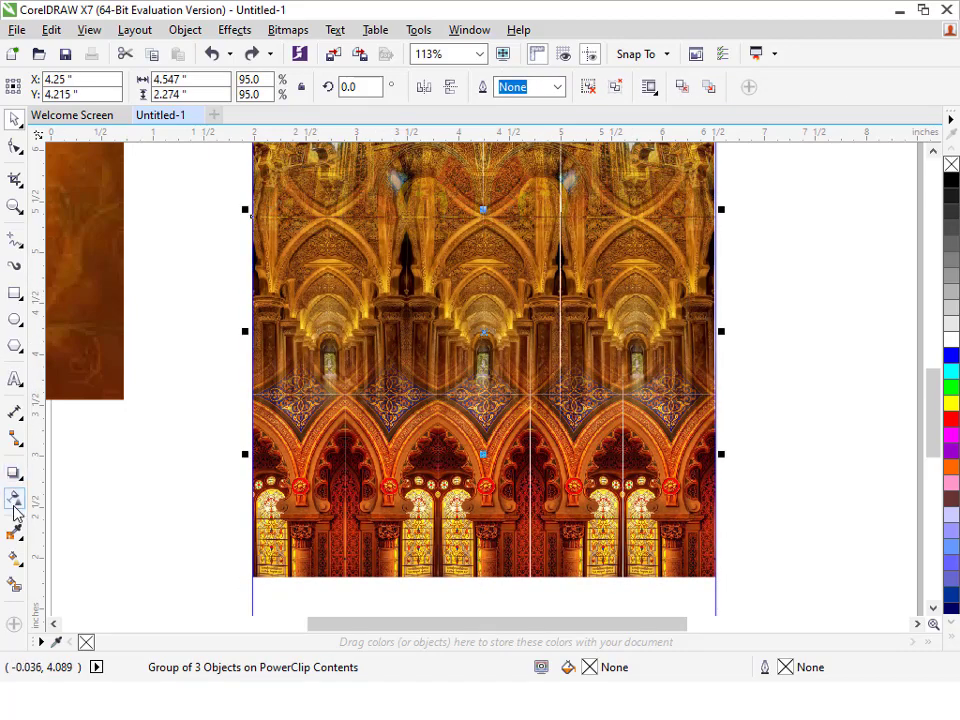
click(14, 505)
drag(491, 432, 489, 391)
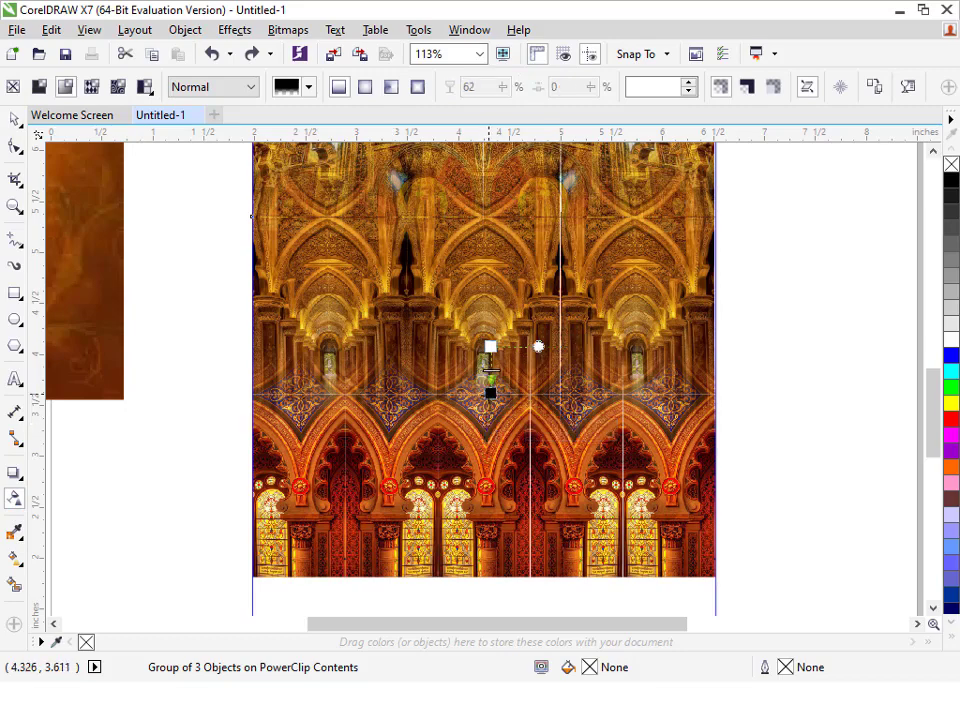
key(space)
click(862, 370)
scroll(862, 370, down, 2)
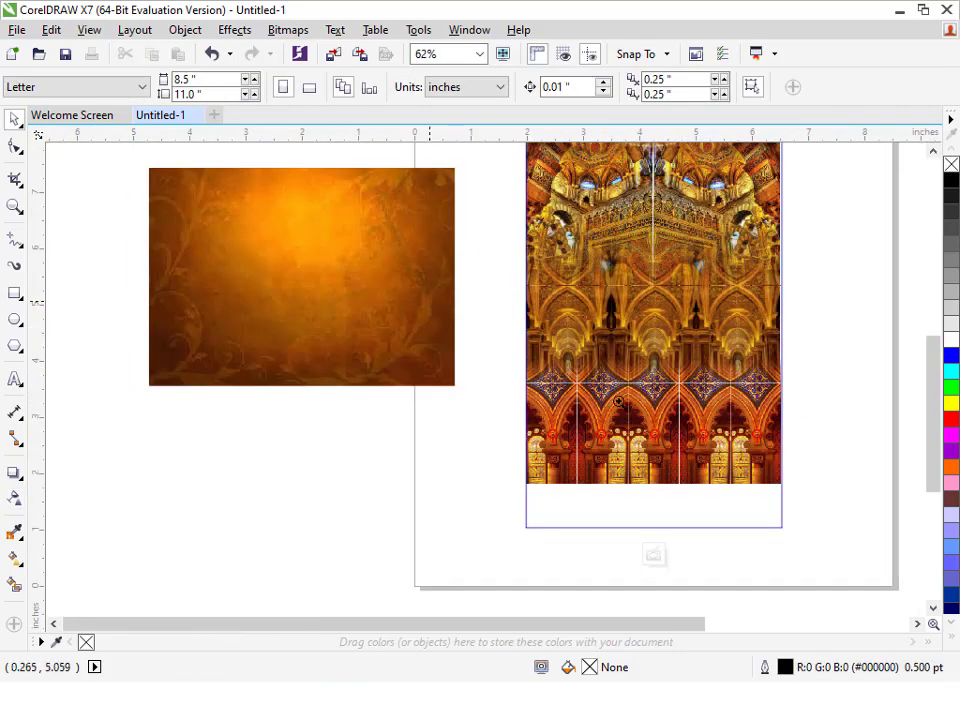
Step: Enlarge all the clipped images except the orange background together to 4.647 × 8.329 inches, and finish editing the PowerClip
drag(618, 401, 895, 557)
ctrl+click(761, 470)
ctrl+click(652, 527)
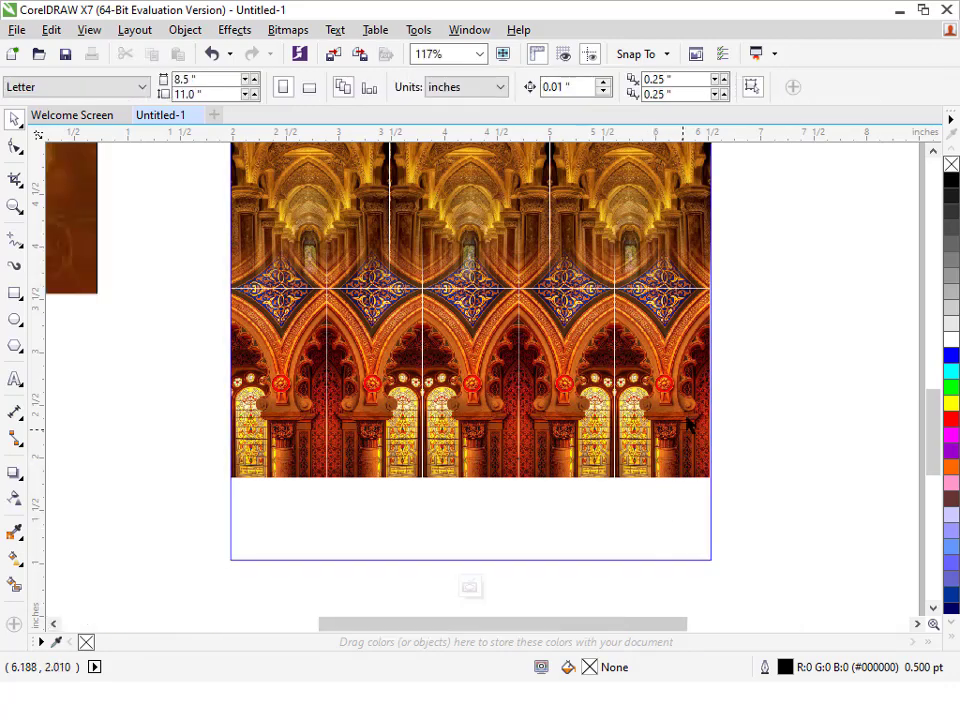
click(690, 425)
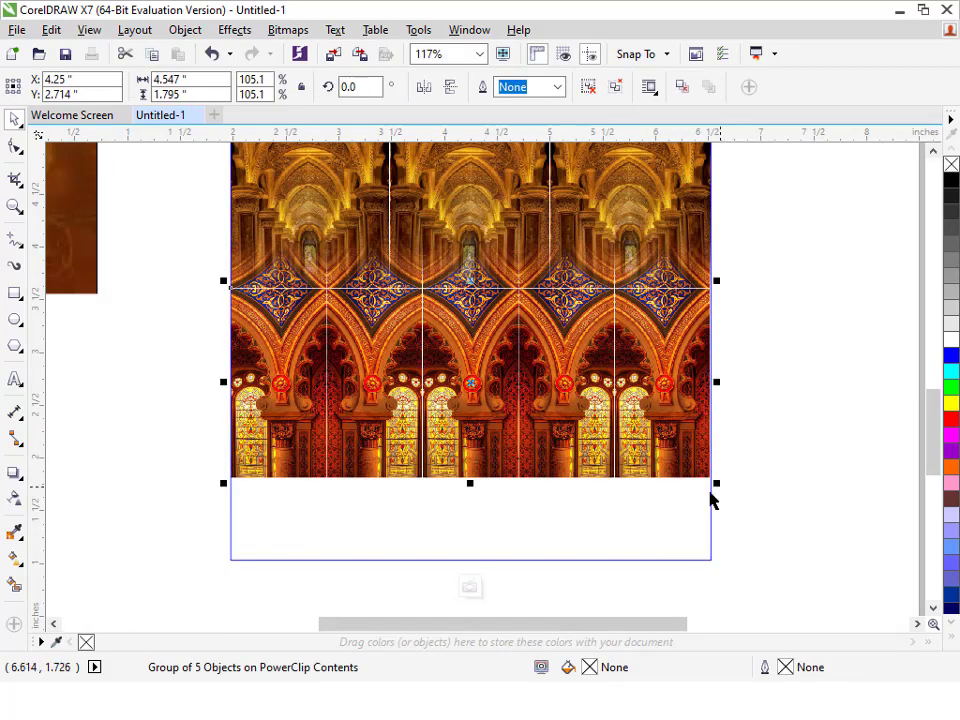
click(744, 461)
key(ctrl+a)
drag(720, 482, 726, 495)
key(ctrl+z)
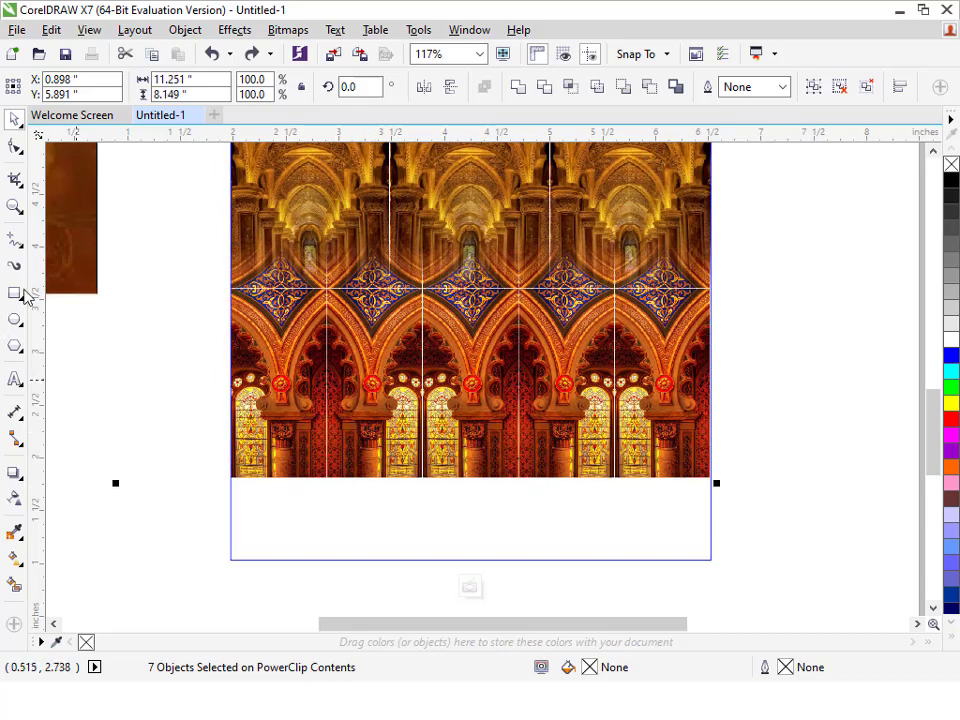
drag(223, 487, 219, 497)
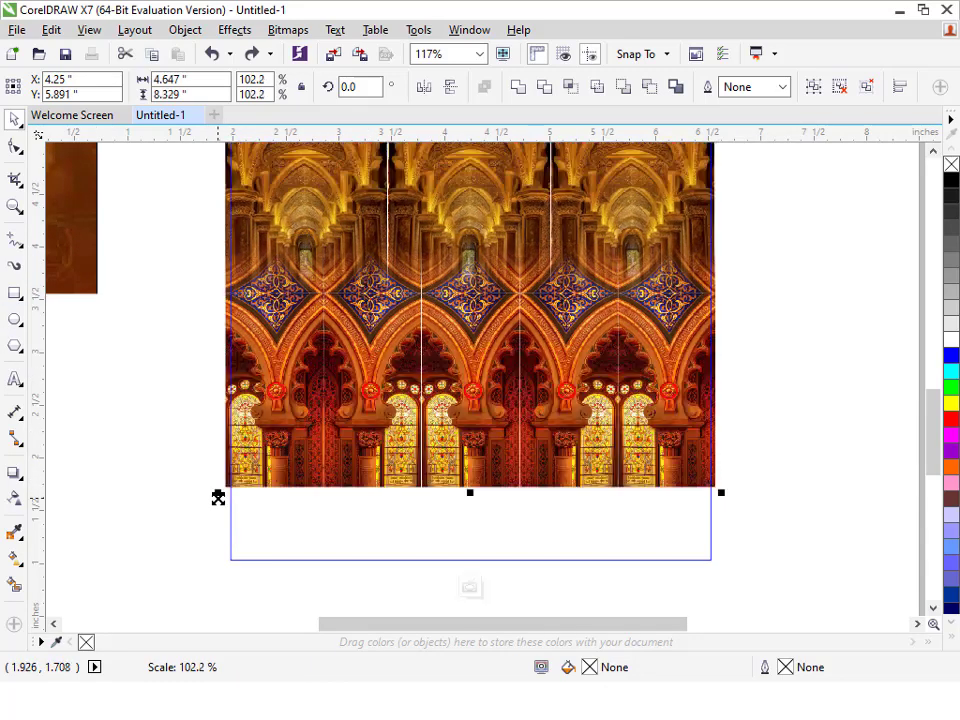
ctrl+click(216, 524)
Step: Reopen the PowerClip contents and move the orange background to the rectangle's base at X 3.972, Y 2.855 inches, behind all other images
key(F4)
click(685, 391)
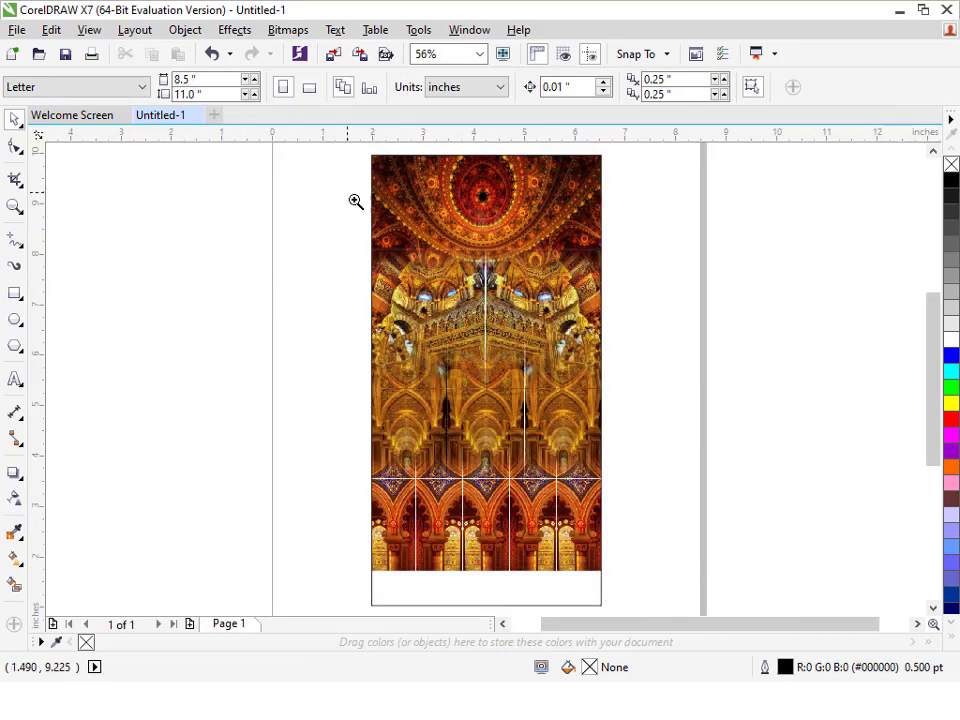
drag(347, 193, 762, 628)
key(F2)
drag(256, 419, 632, 625)
click(455, 496)
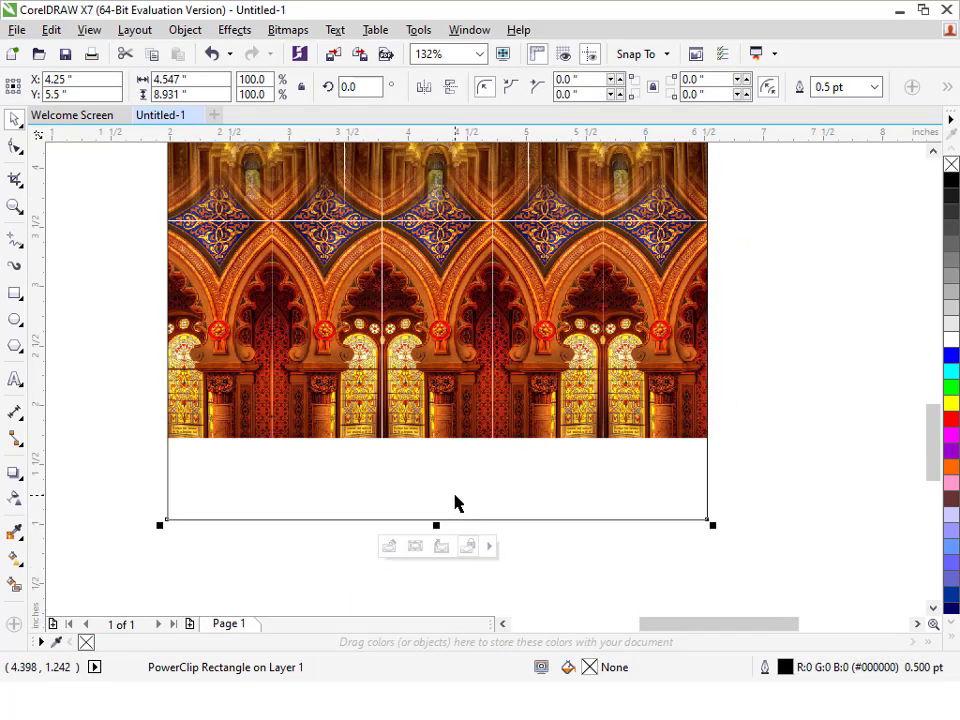
key(Escape)
key(F4)
drag(270, 401, 561, 531)
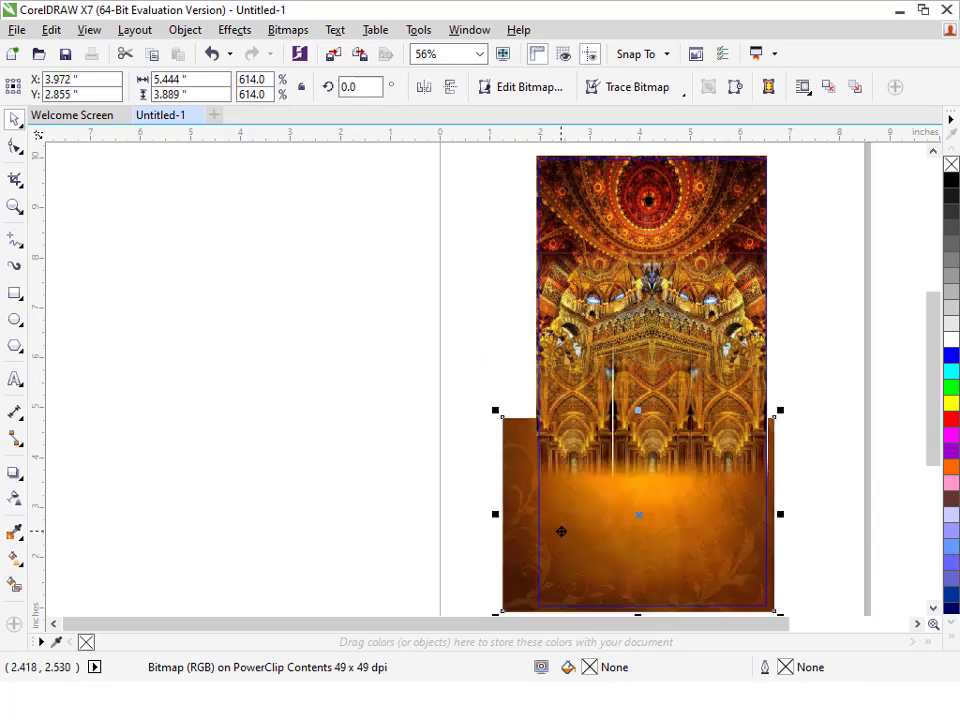
key(shift+Page_Down)
Step: Fade the lower edge of the five-piece arch group into the orange background with linear transparency, and finish editing the PowerClip
key(shift+F2)
key(F2)
drag(163, 263, 900, 616)
click(607, 415)
click(14, 499)
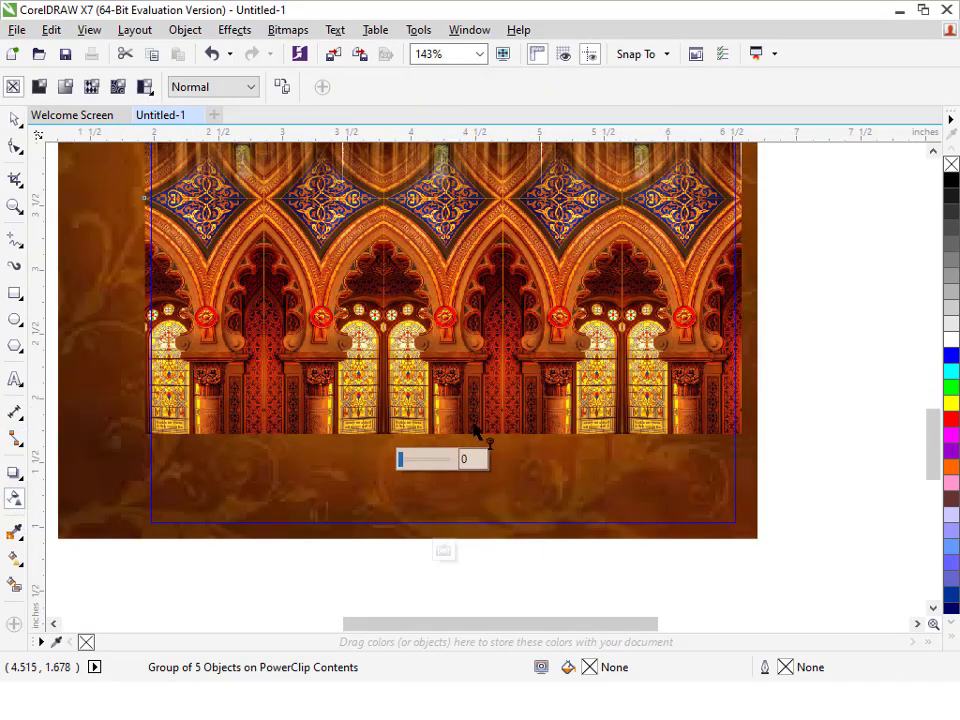
drag(460, 424, 461, 423)
key(space)
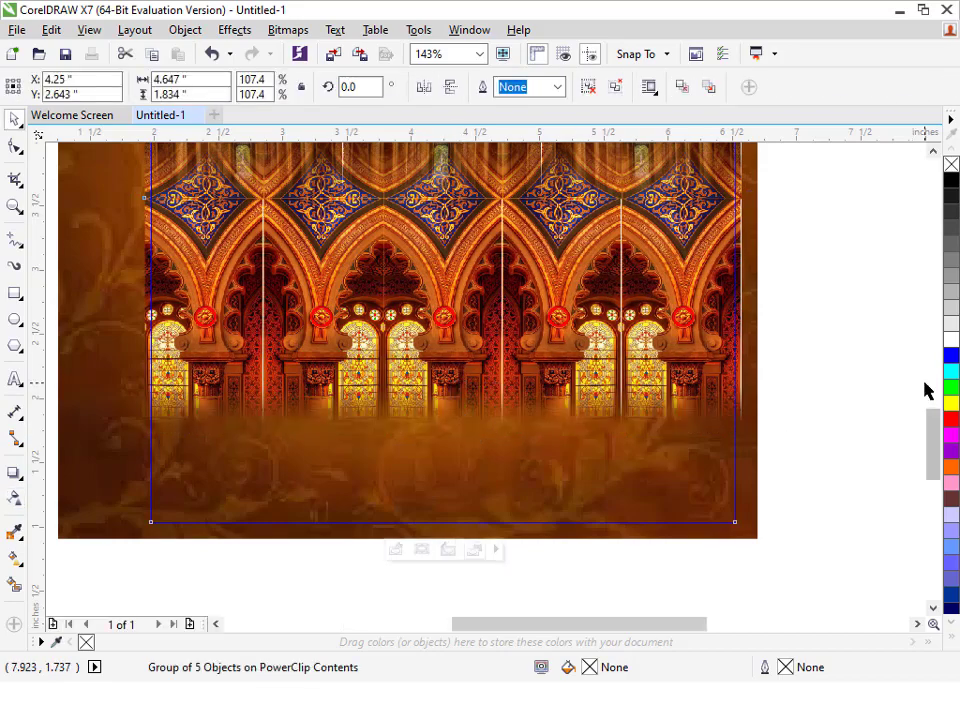
ctrl+click(922, 390)
Step: Move the completed tall background off the page to its left side
key(F4)
click(878, 436)
click(436, 329)
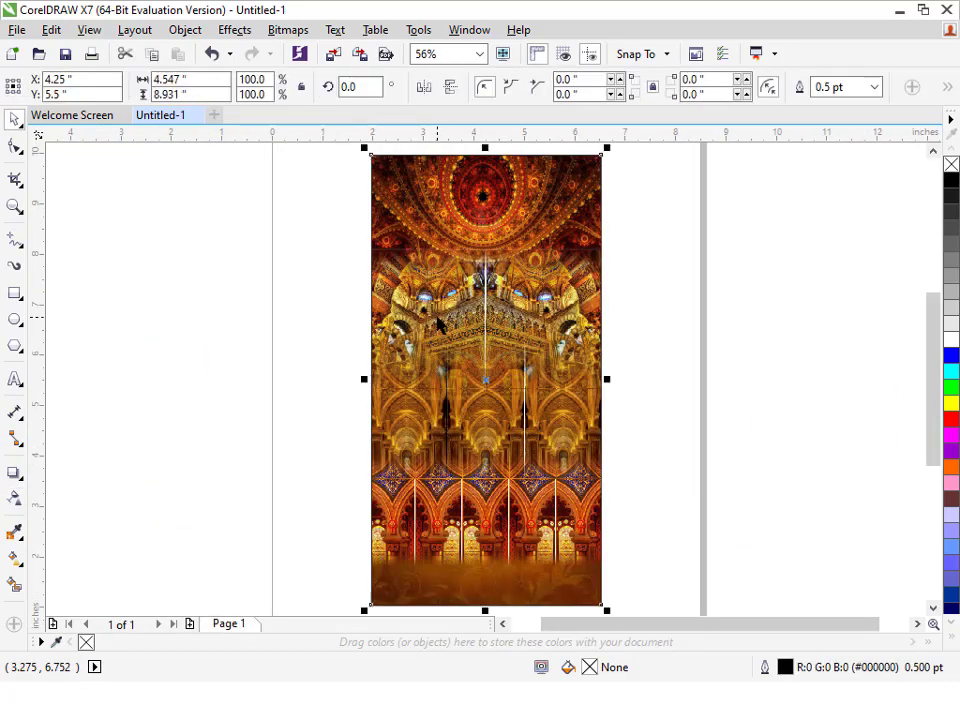
scroll(436, 329, down, 2)
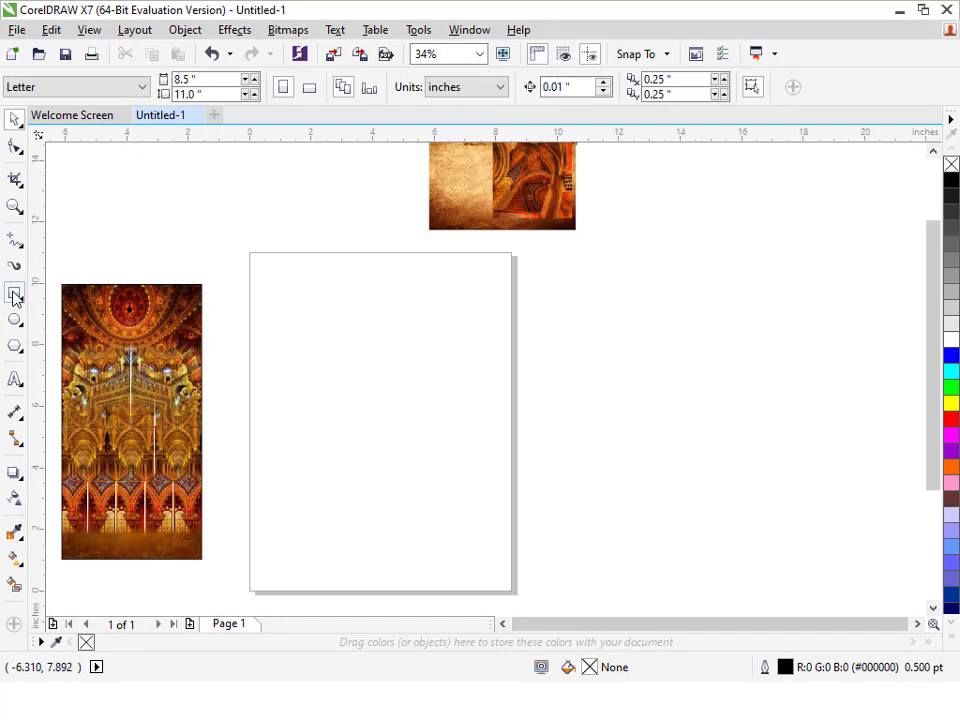
Step: Draw a rectangle about 7.288 × 4.513 inches and centre it on the page
click(14, 294)
drag(260, 335, 486, 474)
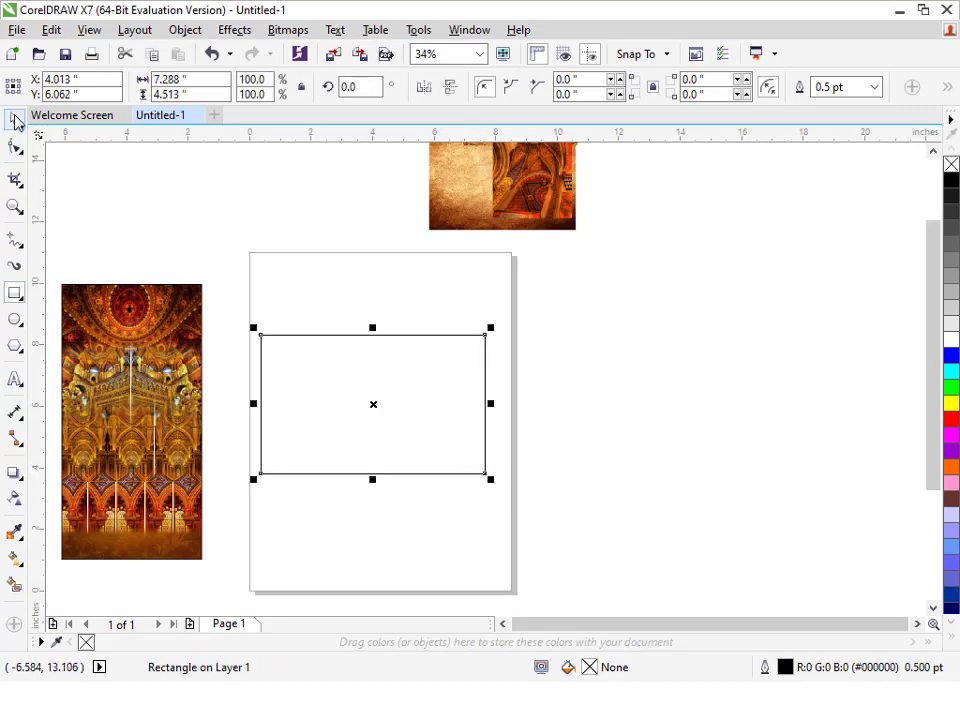
key(p)
Step: PowerClip the brown parchment image inside the new rectangle and stretch it to fill the whole frame
click(430, 189)
right_click(430, 189)
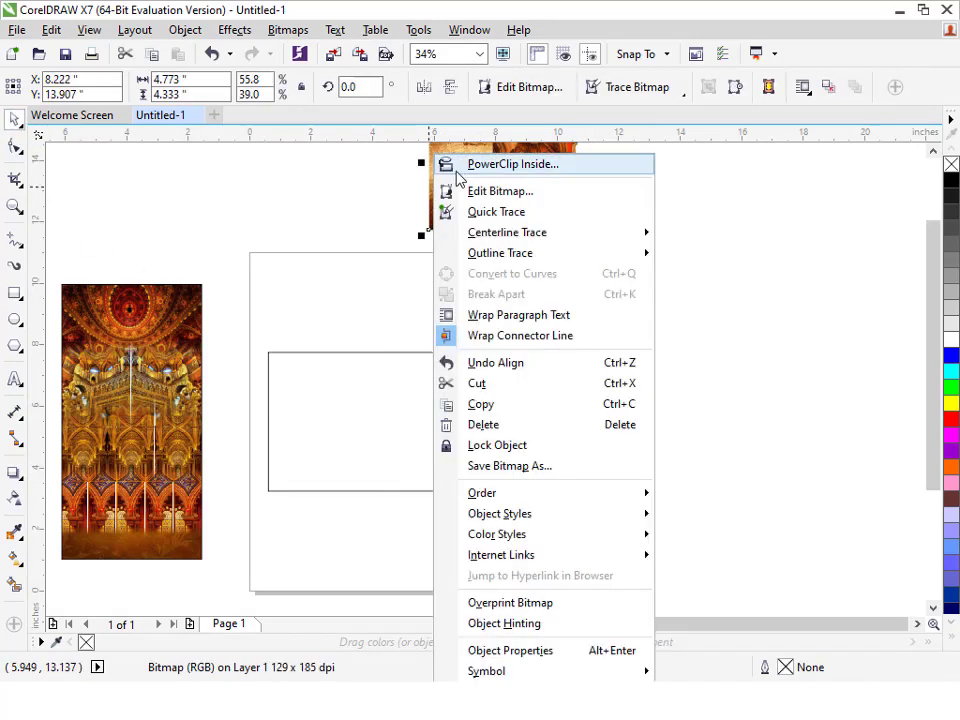
click(480, 161)
click(437, 400)
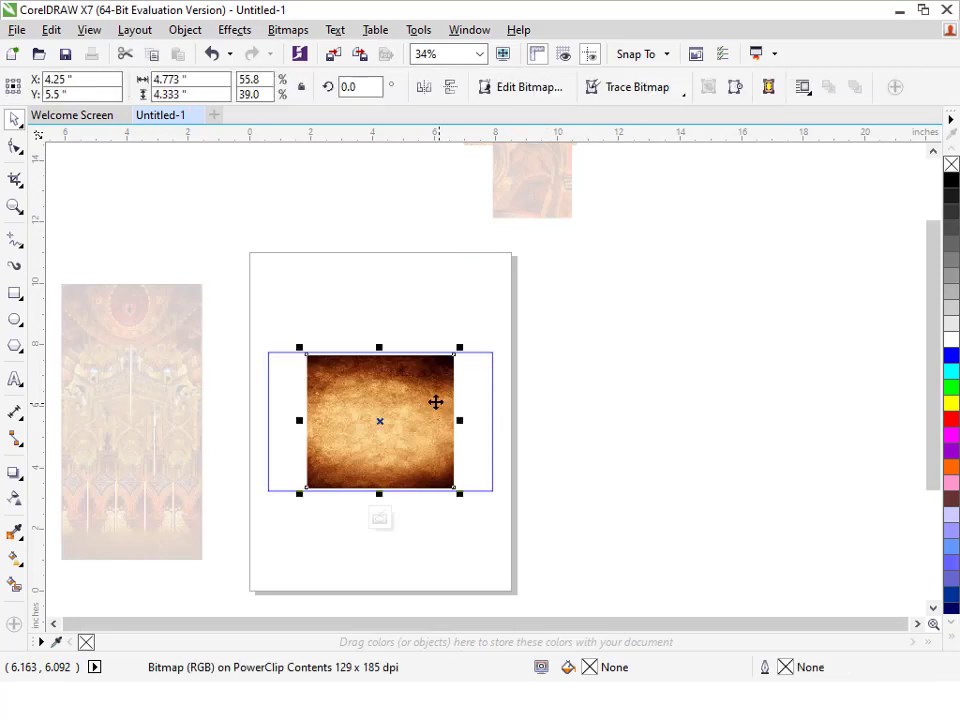
drag(458, 348, 478, 344)
drag(462, 420, 494, 418)
ctrl+click(606, 362)
Step: Move the red vaulted ceiling image beside the page, and place the carved gold ceiling image in front of the parchment's upper part
click(547, 203)
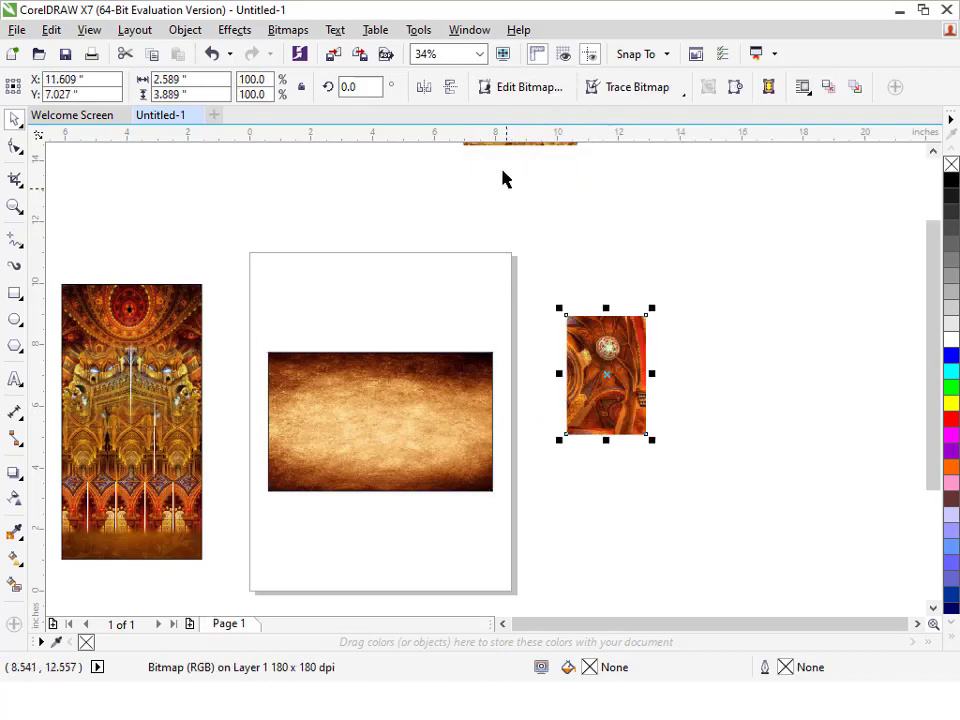
drag(504, 178, 398, 384)
key(F2)
drag(205, 310, 598, 501)
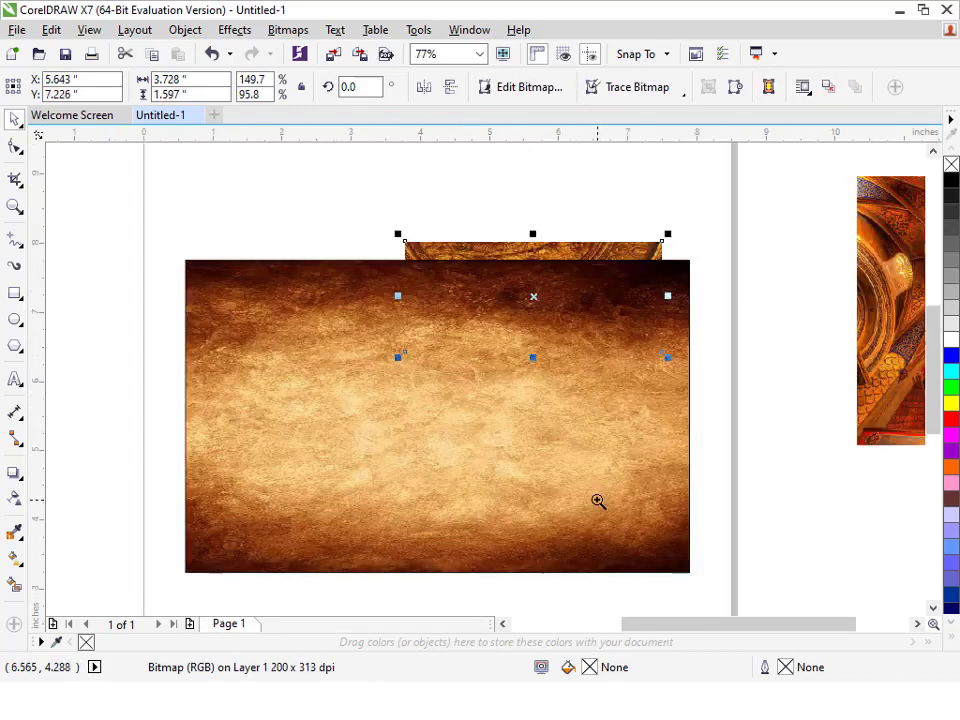
key(shift+Page_Up)
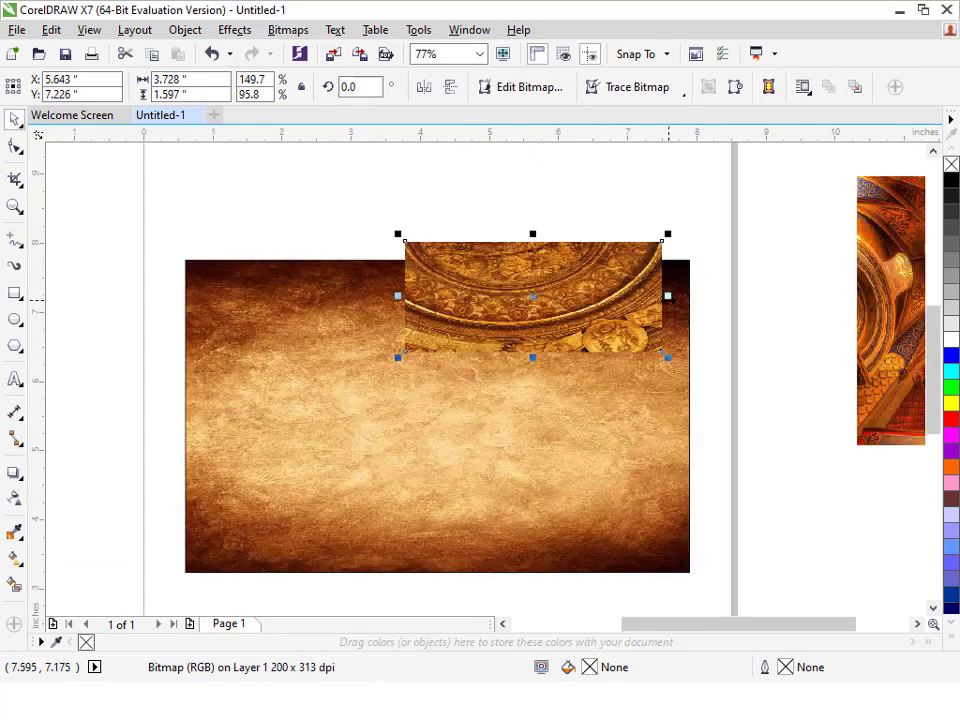
Step: Add a horizontally mirrored copy of the gold ceiling, group the pair, and align it to the parchment rectangle's centre and top edge
drag(667, 296, 140, 296)
shift+click(480, 289)
key(ctrl+g)
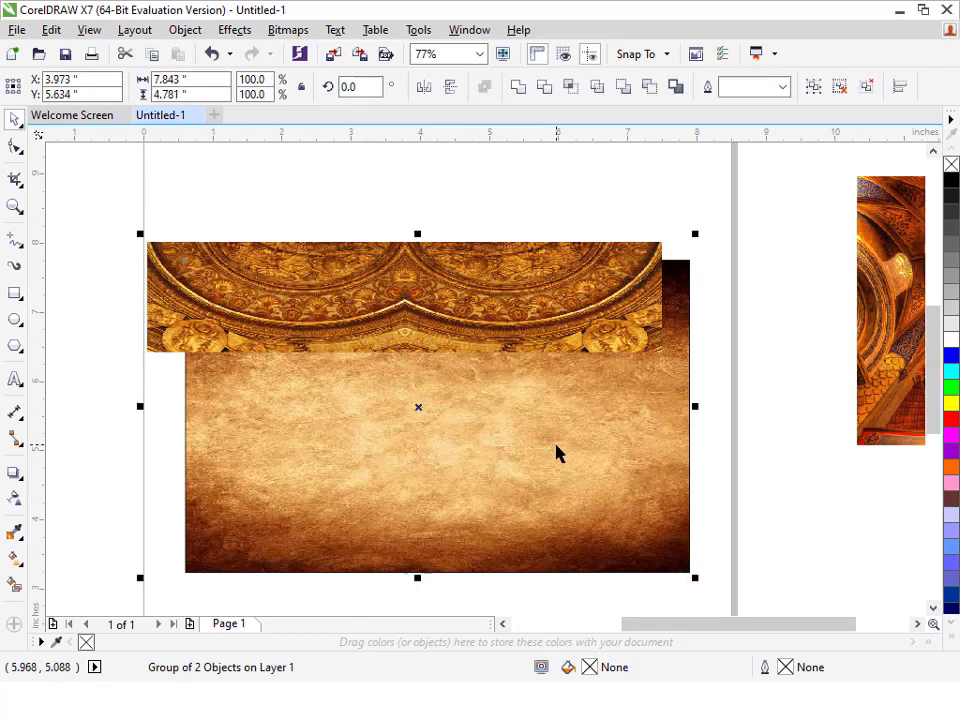
key(c)
key(t)
shift+click(556, 445)
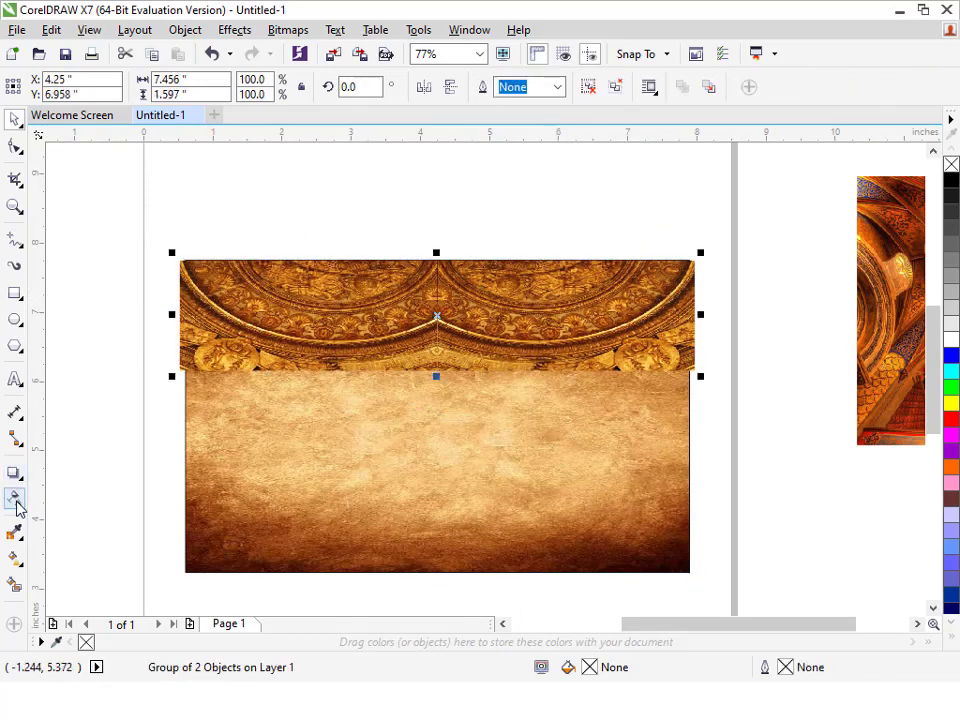
Step: Fade the gold ceiling group's lower edge with linear transparency and PowerClip it inside the parchment rectangle
click(15, 501)
drag(437, 352, 437, 354)
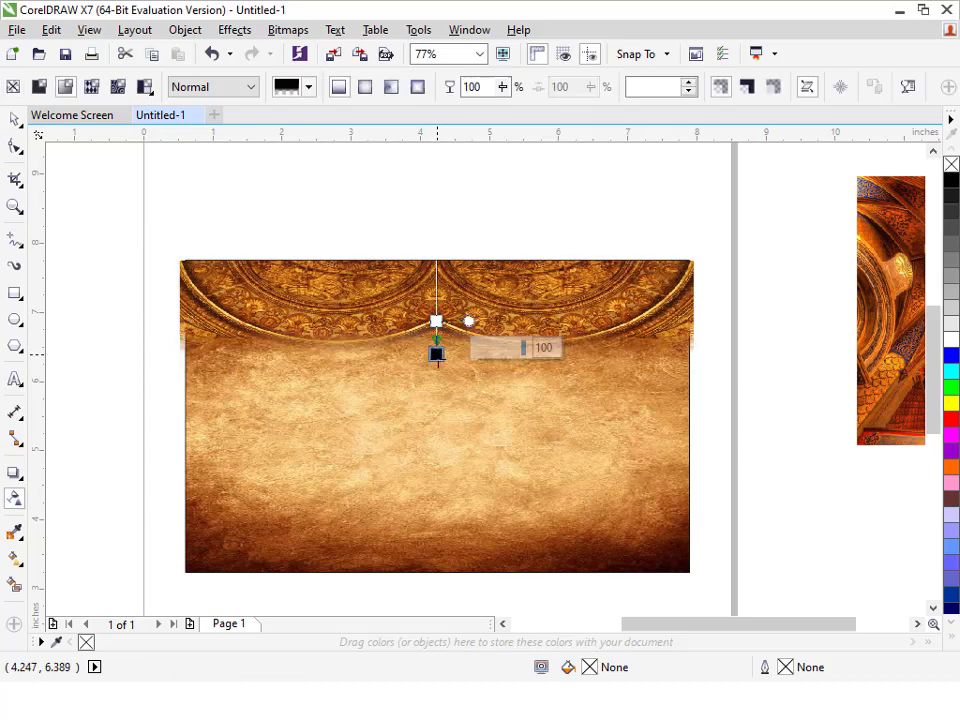
key(space)
right_click(530, 300)
click(584, 207)
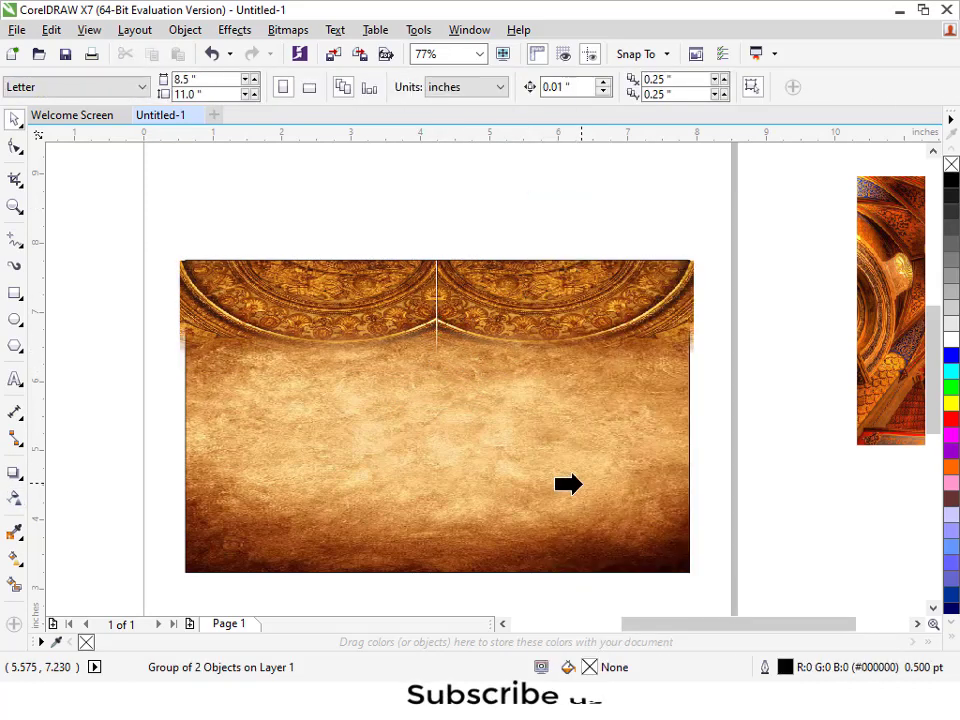
click(576, 484)
Step: Fit the red vaulted ceiling image at 3.037 × 4.562 inches against the parchment's right edge and fade it inward with linear transparency
drag(888, 350, 546, 433)
drag(505, 533, 446, 576)
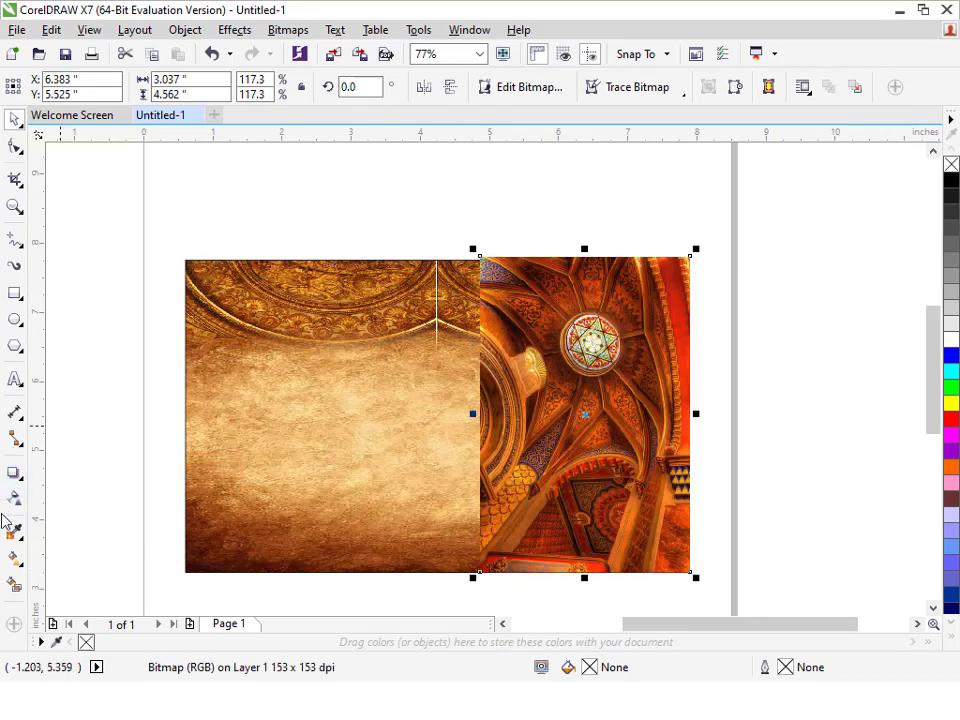
click(12, 499)
drag(641, 420, 666, 411)
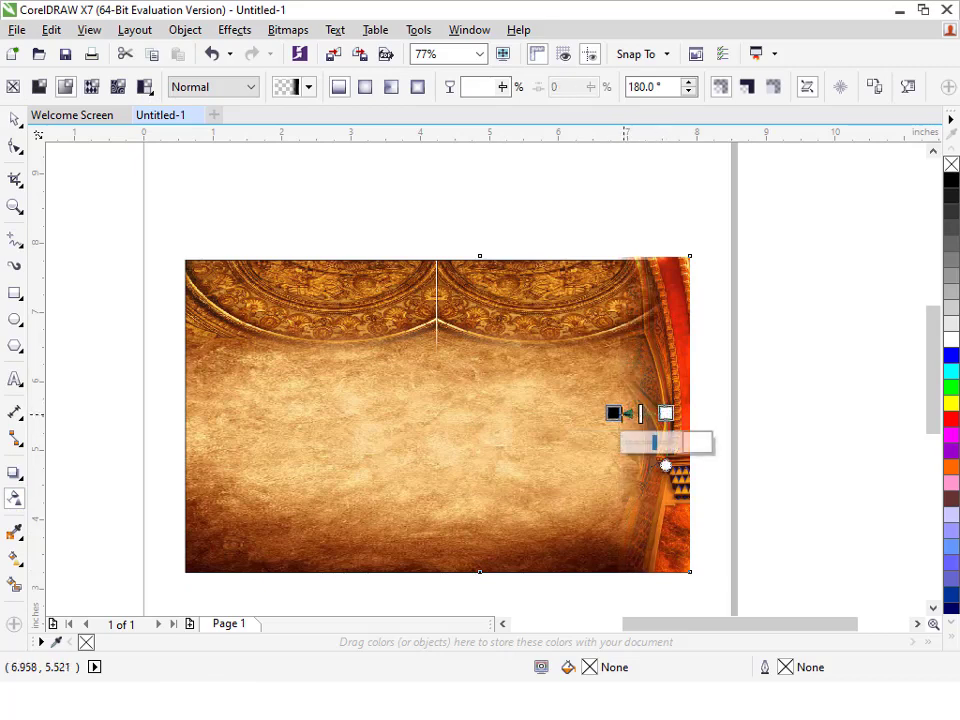
key(space)
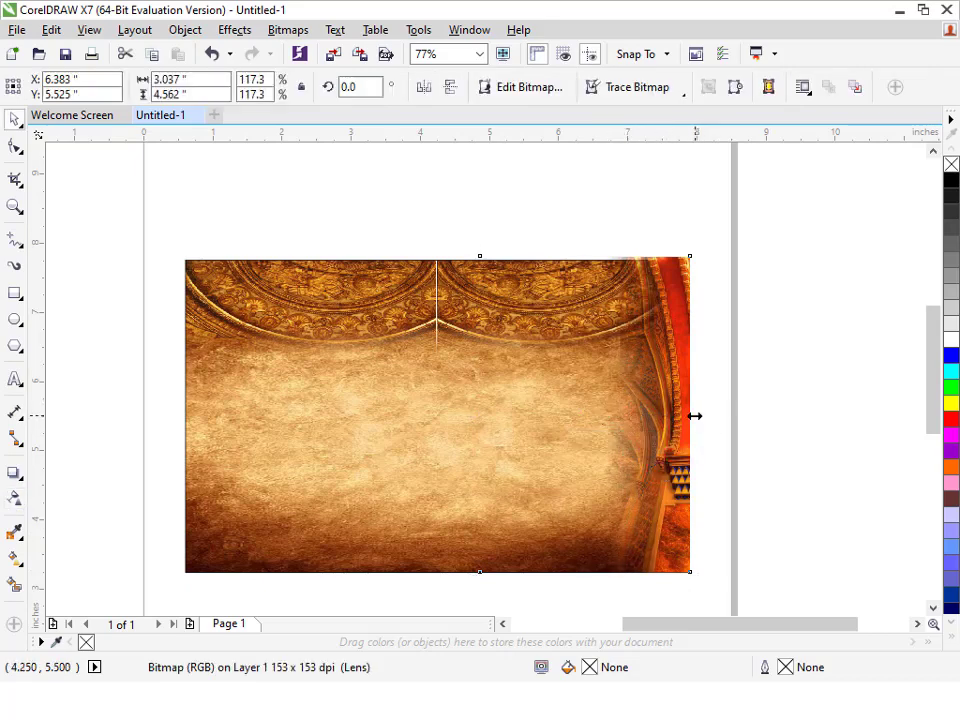
Step: Add a horizontally mirrored copy of the faded vault image and align it with the parchment rectangle's left edge
drag(695, 415, 442, 430)
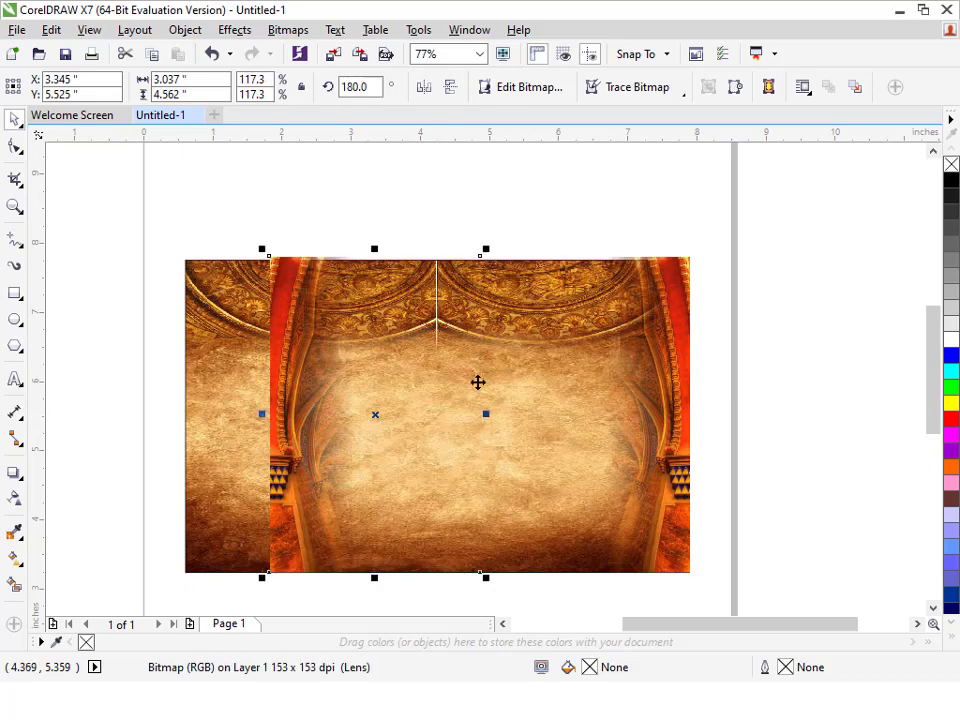
shift+click(218, 316)
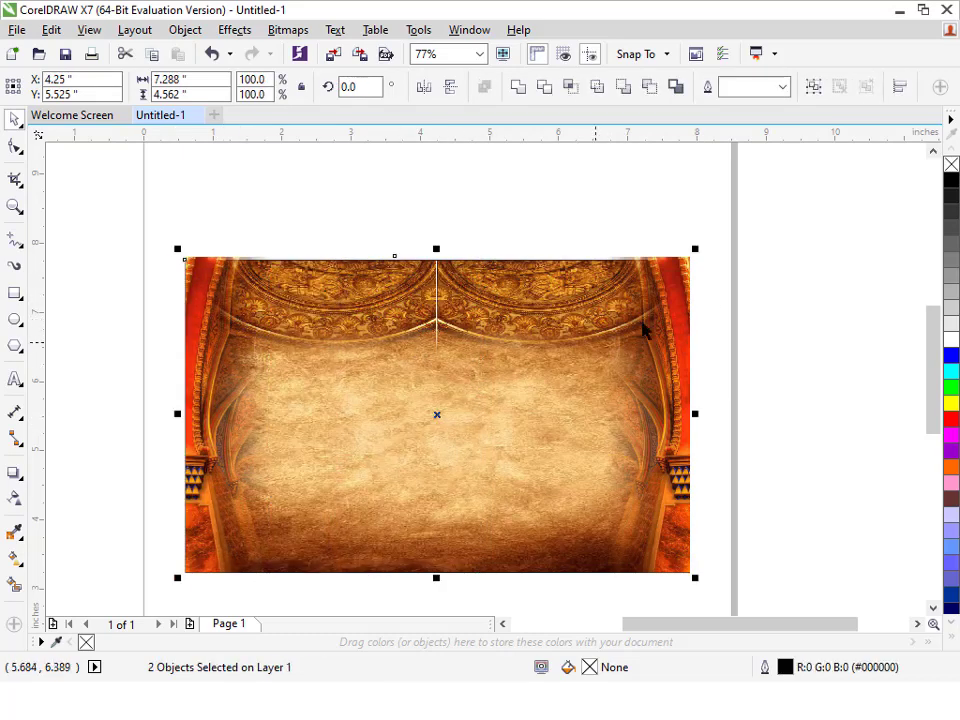
drag(124, 599, 92, 613)
key(shift+F2)
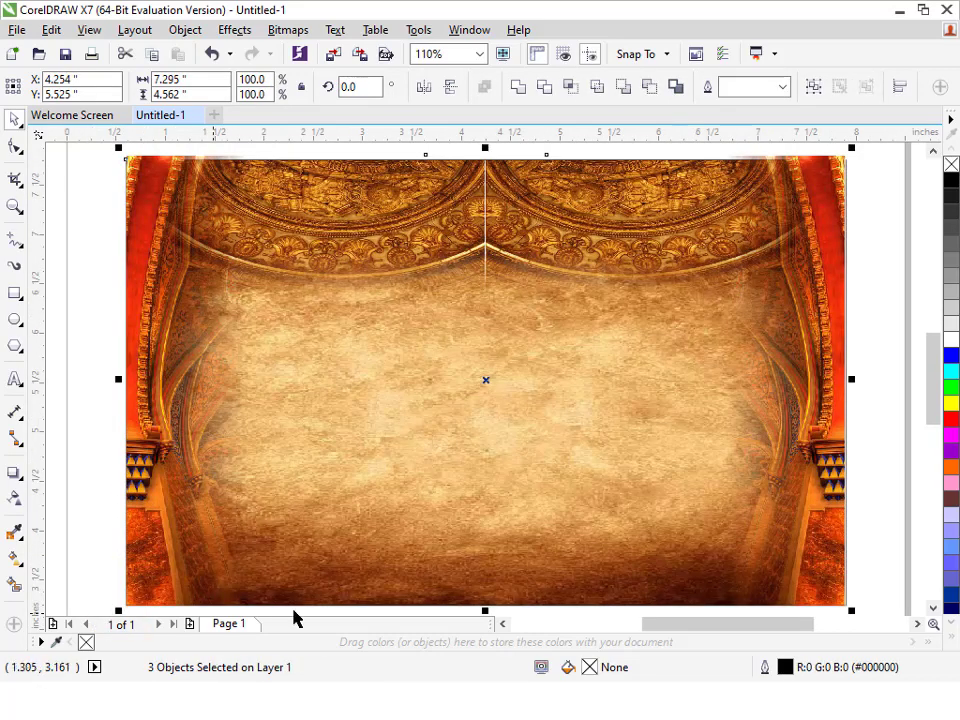
click(296, 610)
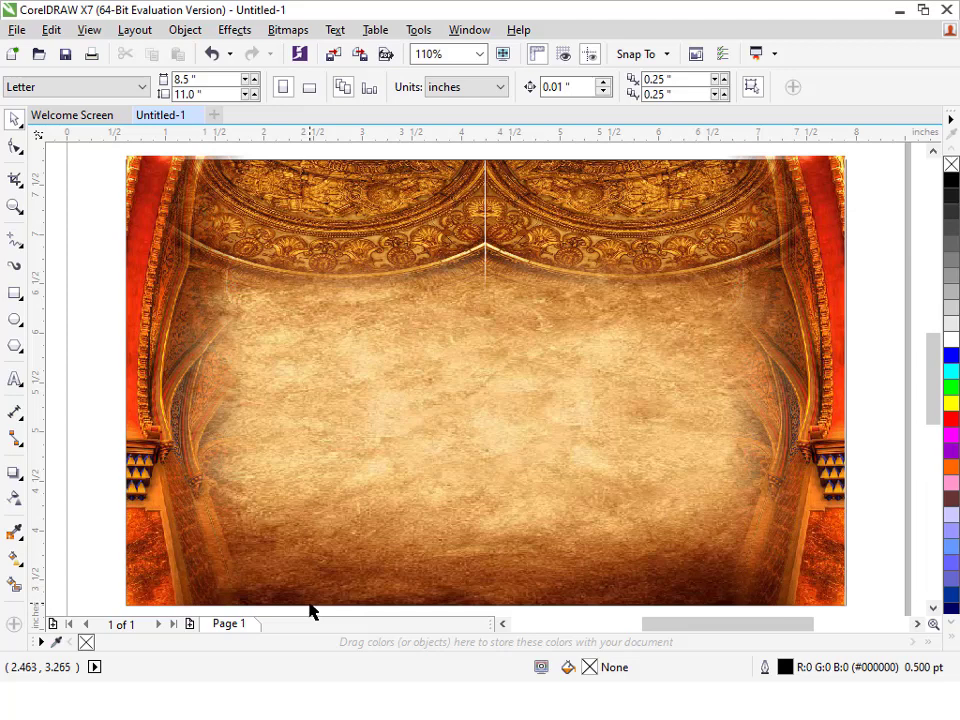
Step: Examine the completed tall background at its full height
key(F4)
click(269, 412)
key(shift+F2)
click(269, 412)
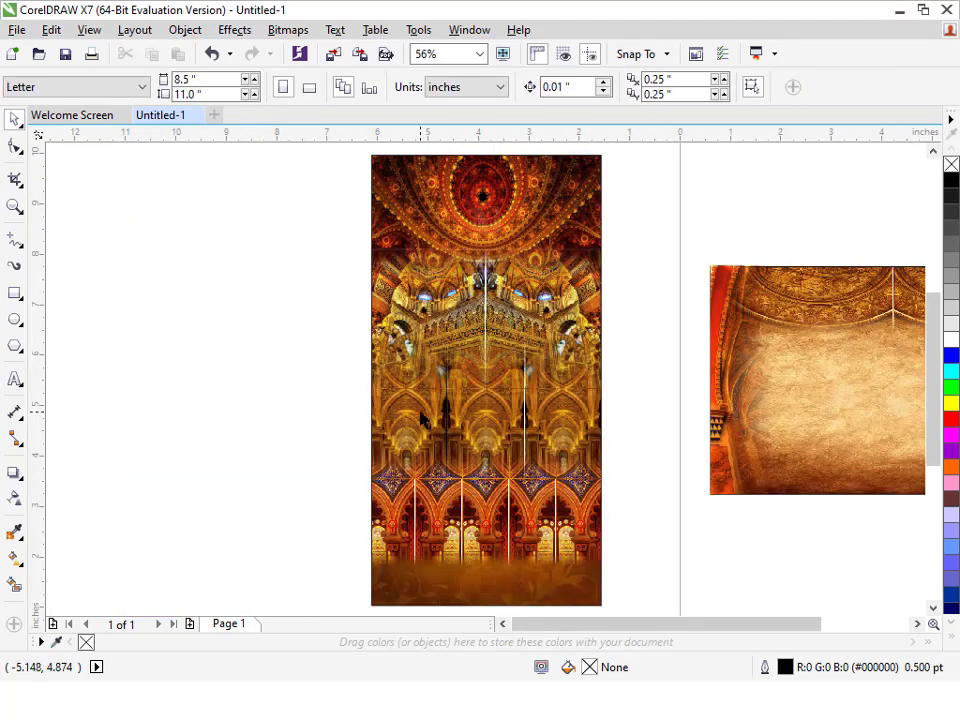
Step: Move the finished parchment background group off the page to just above the tall orange background
click(436, 408)
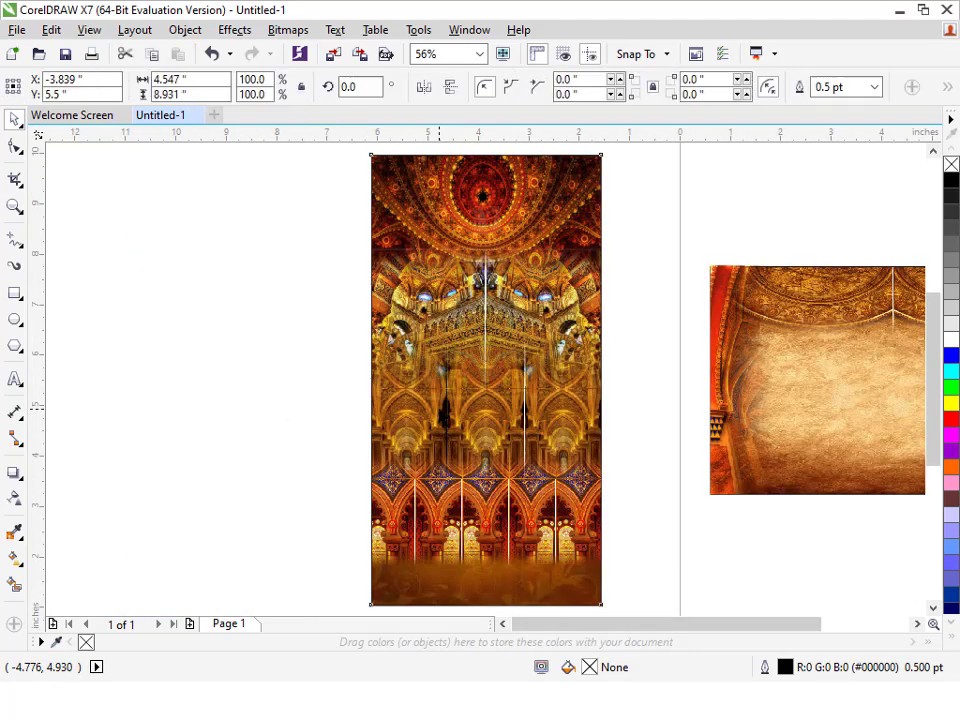
scroll(438, 409, down, 2)
click(791, 322)
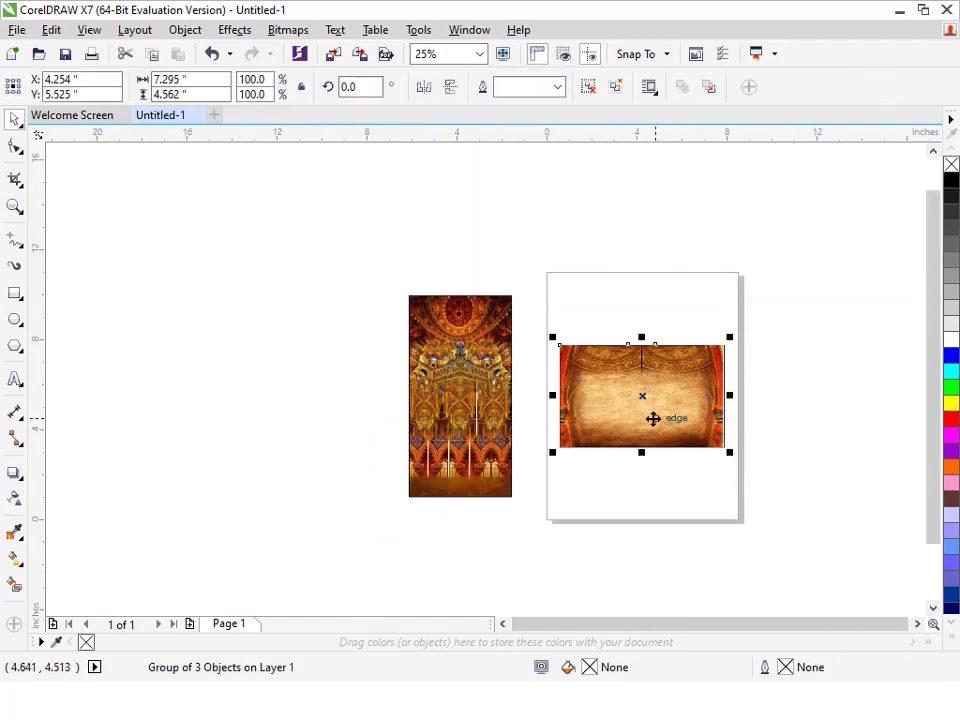
drag(653, 420, 439, 256)
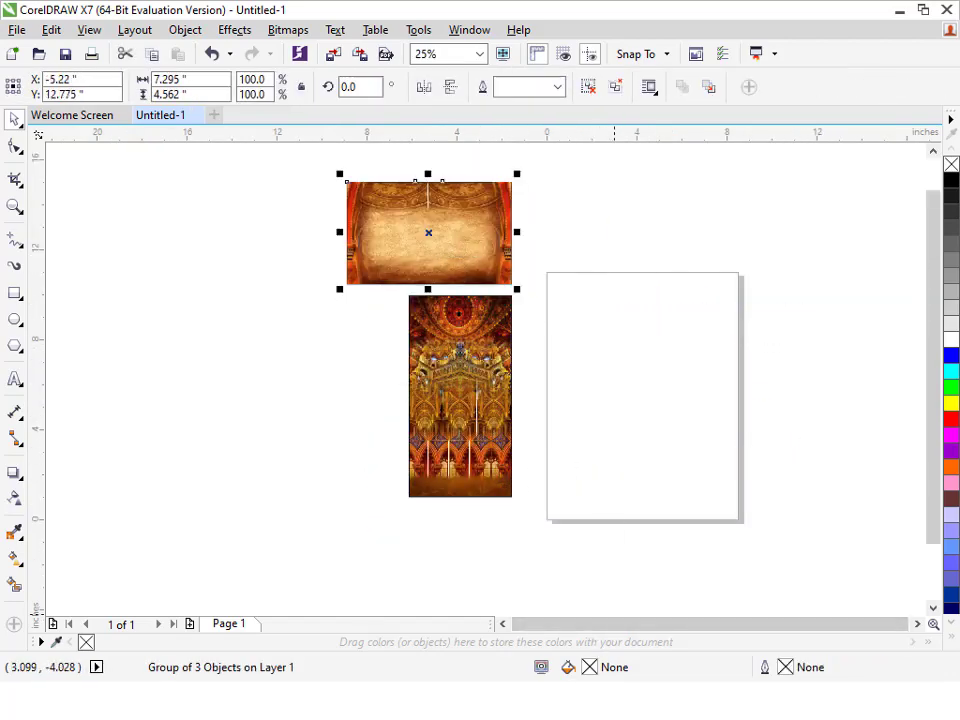
Step: Bring in the dark arch image Graphics Inn (34) and repeat mirrored copies side by side into a five-tile row
key(alt+Tab)
drag(583, 546, 273, 393)
key(shift+F2)
right_click(273, 393)
scroll(275, 394, down, 1)
key(ctrl+r)
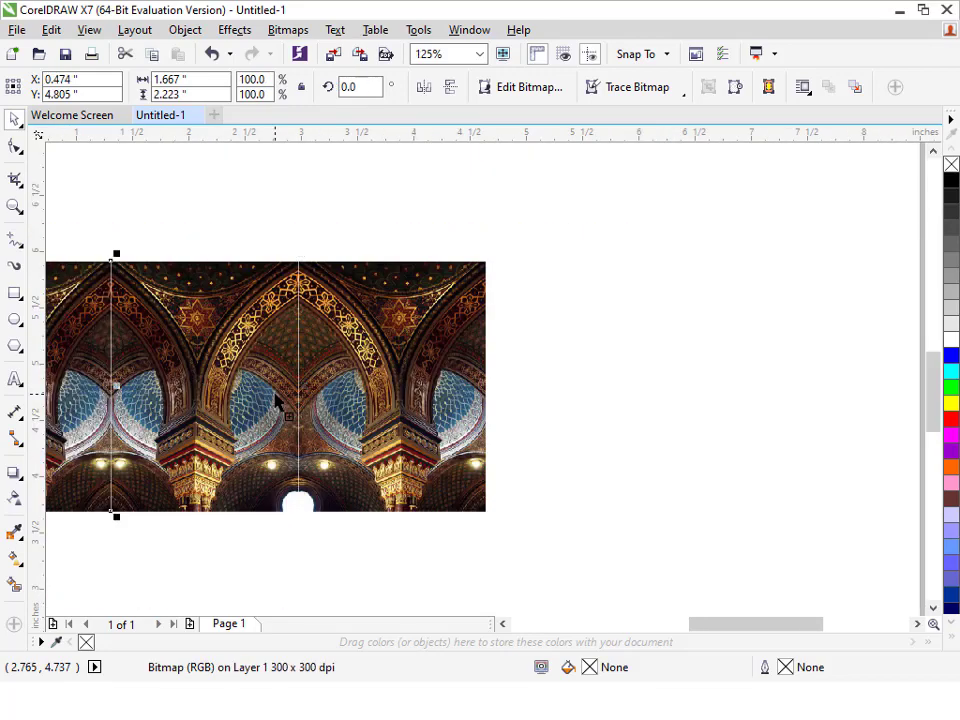
scroll(275, 394, down, 1)
key(ctrl+r)
key(ctrl+r)
scroll(306, 351, down, 1)
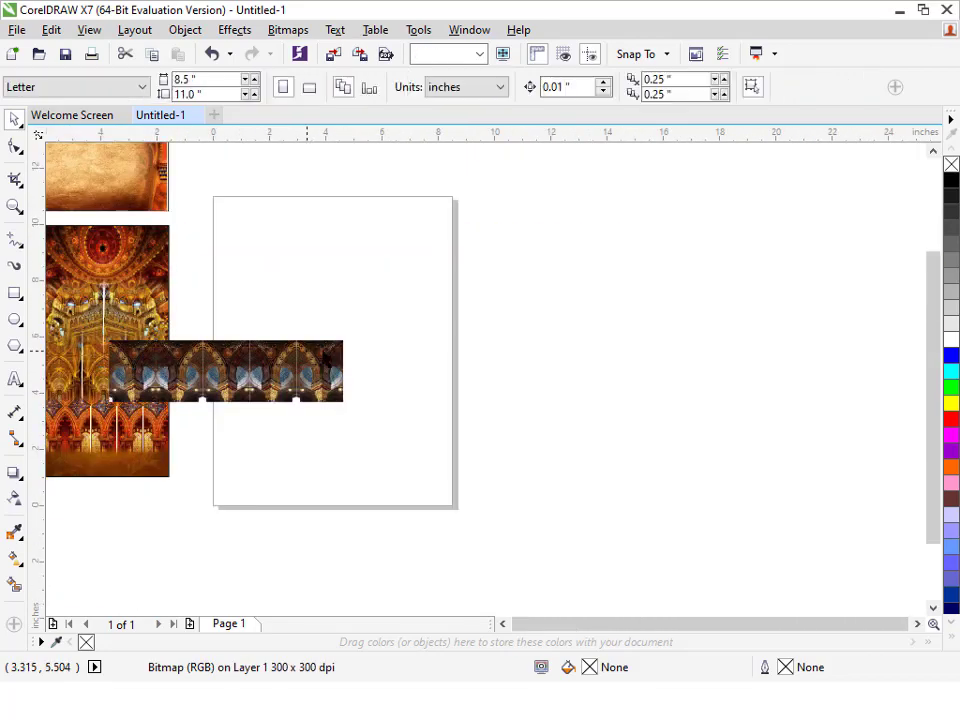
Step: Inspect the five-tile arch row up close and move it off the page beside the parchment background
drag(434, 320, 66, 423)
drag(154, 386, 295, 363)
key(shift+F2)
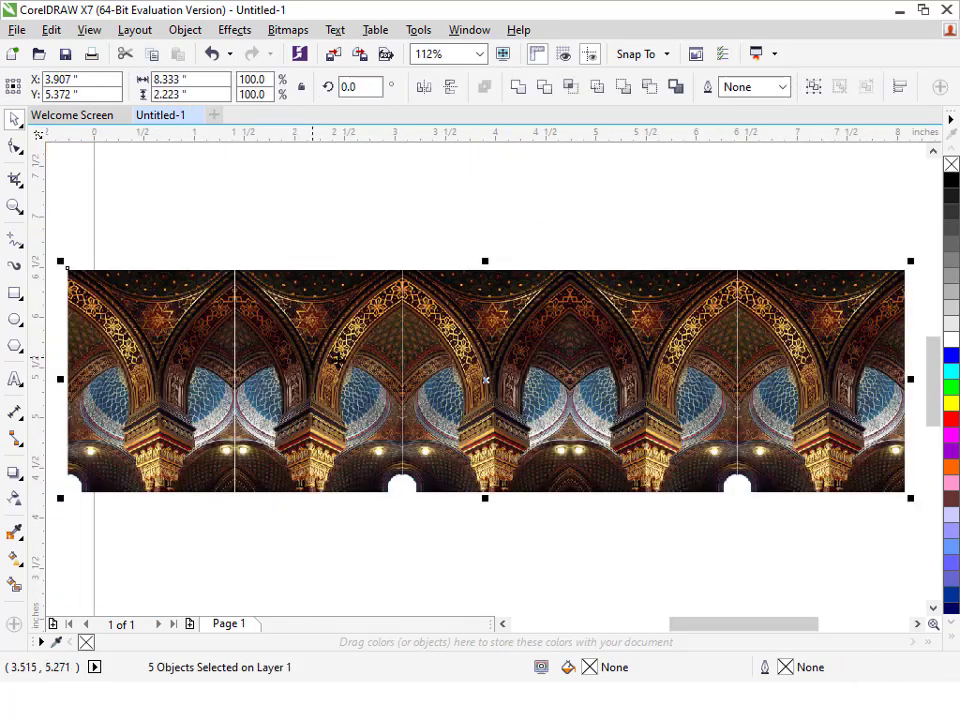
key(Escape)
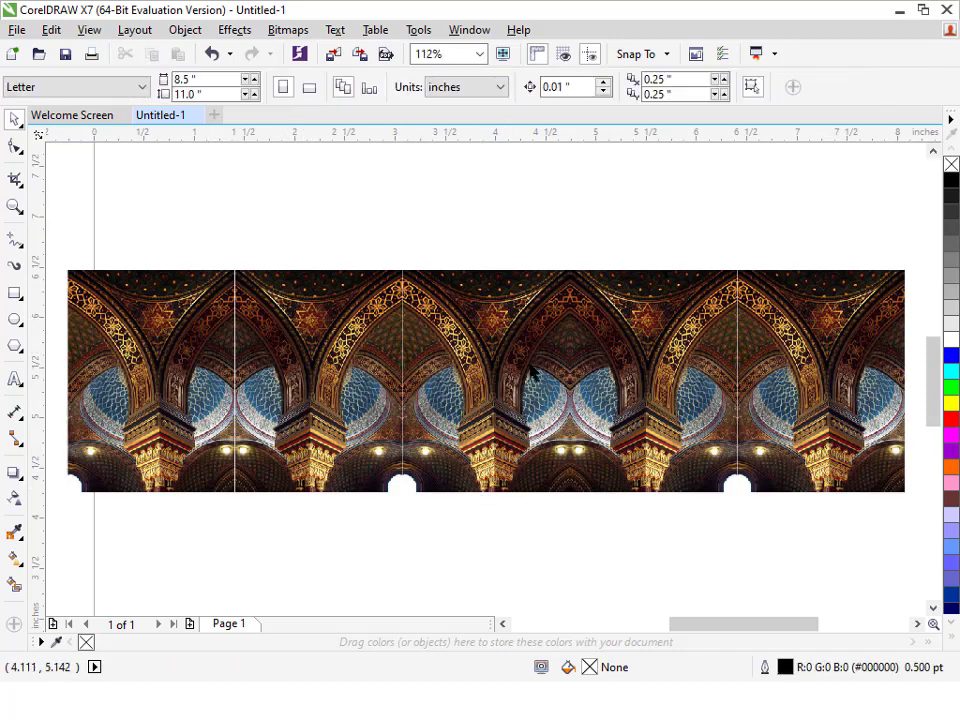
scroll(788, 432, down, 1)
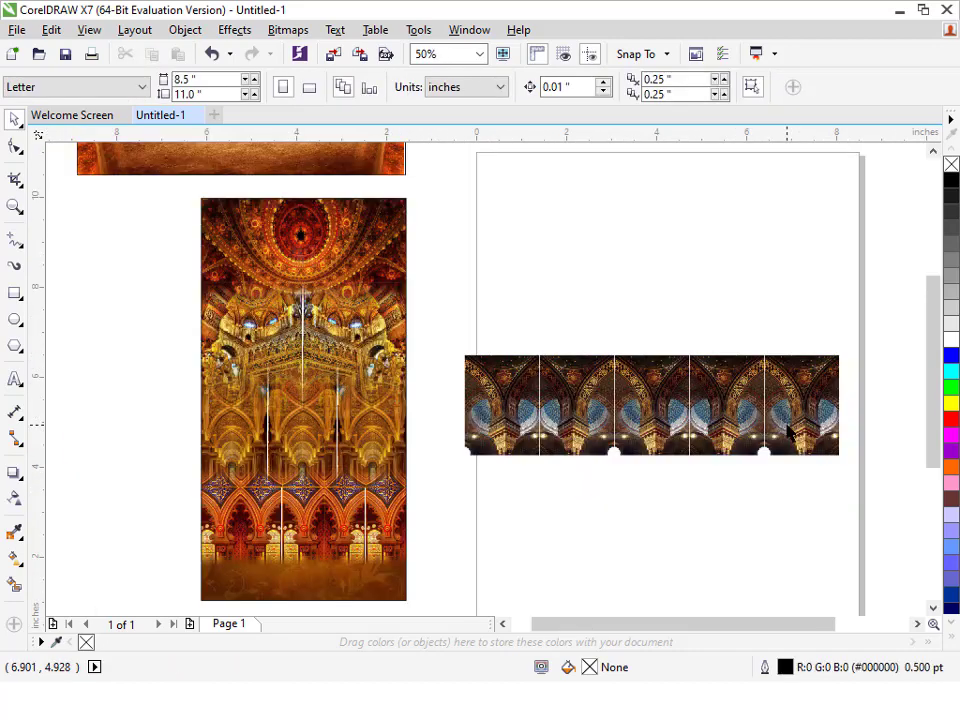
scroll(670, 462, up, 3)
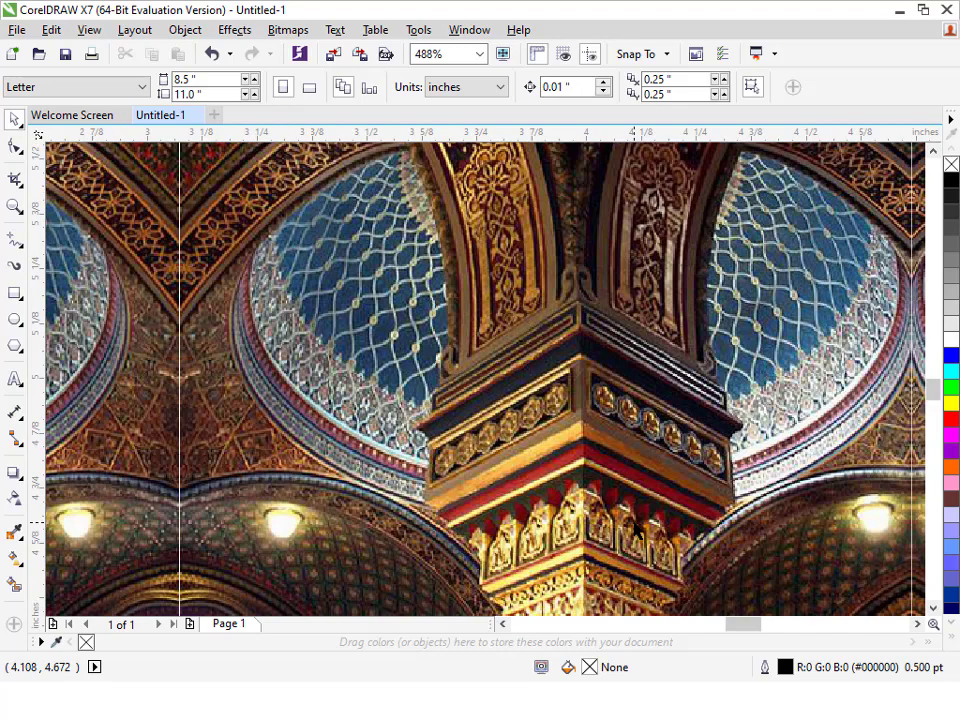
key(F4)
drag(476, 420, 836, 546)
drag(699, 430, 658, 182)
Step: Switch to File Explorer and examine the Islamic folder's pictures for another mosque image to use
key(alt+Tab)
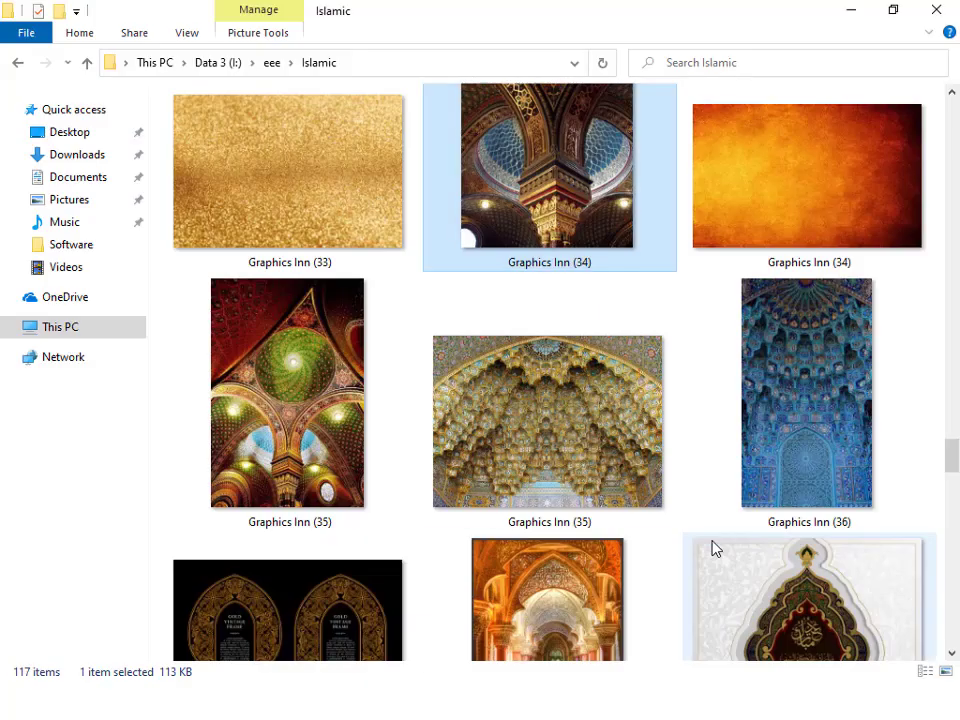
scroll(718, 543, down, 3)
scroll(724, 535, down, 2)
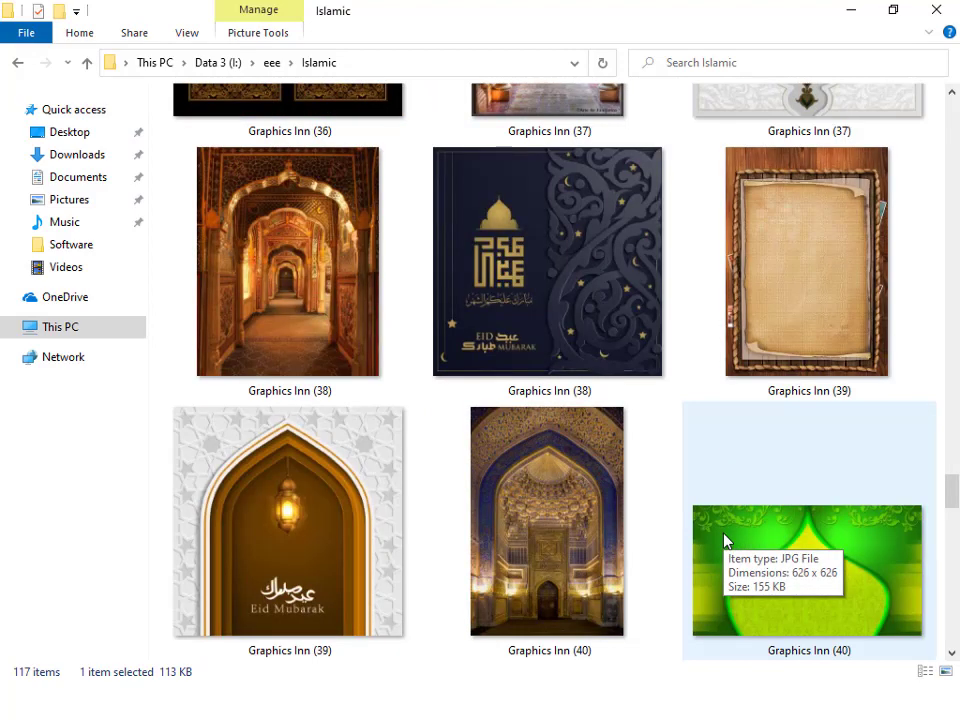
scroll(707, 543, down, 1)
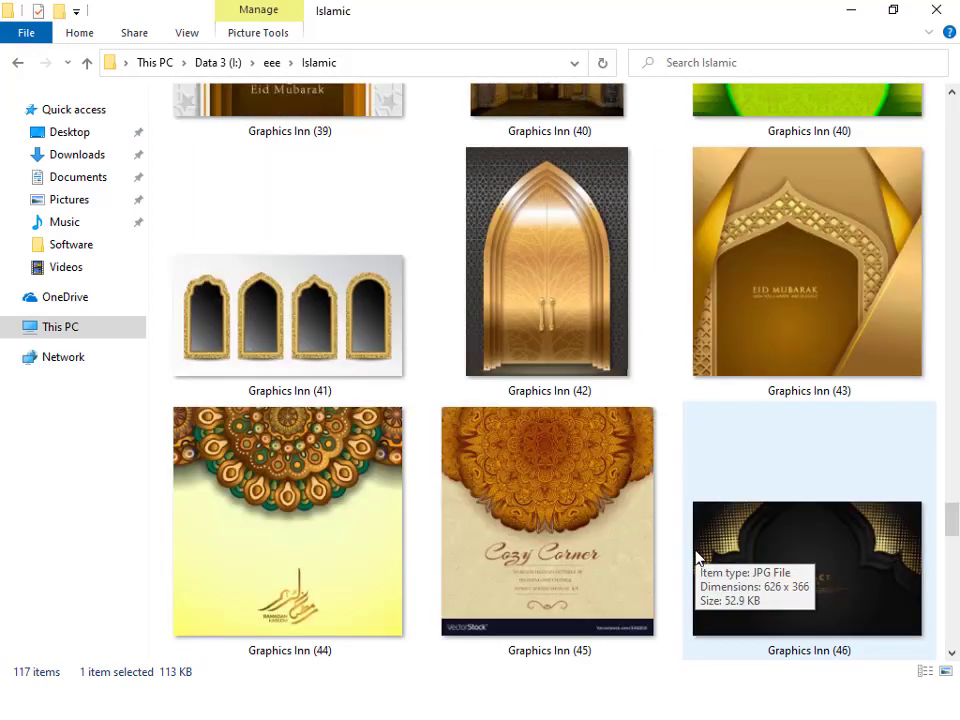
scroll(697, 558, down, 1)
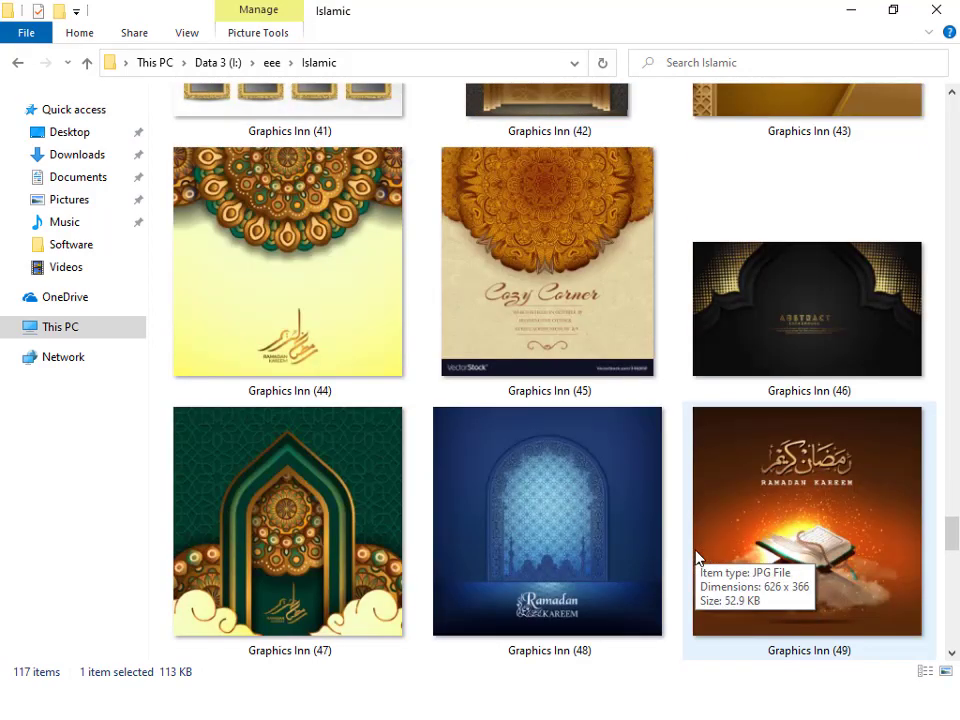
scroll(697, 558, down, 1)
scroll(697, 558, down, 2)
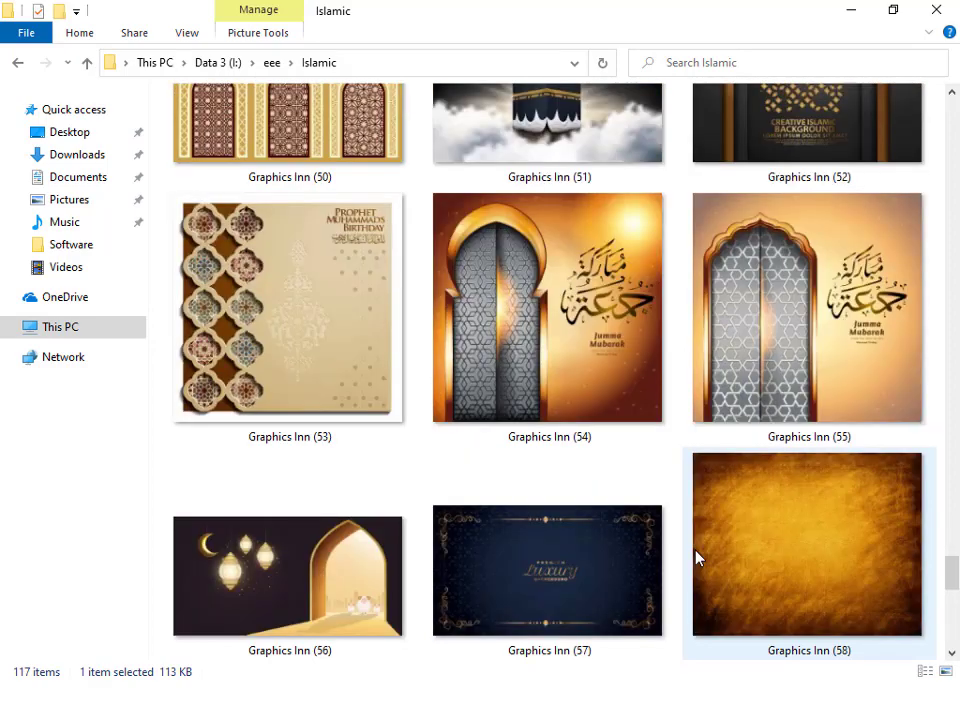
scroll(697, 558, down, 1)
scroll(697, 558, down, 2)
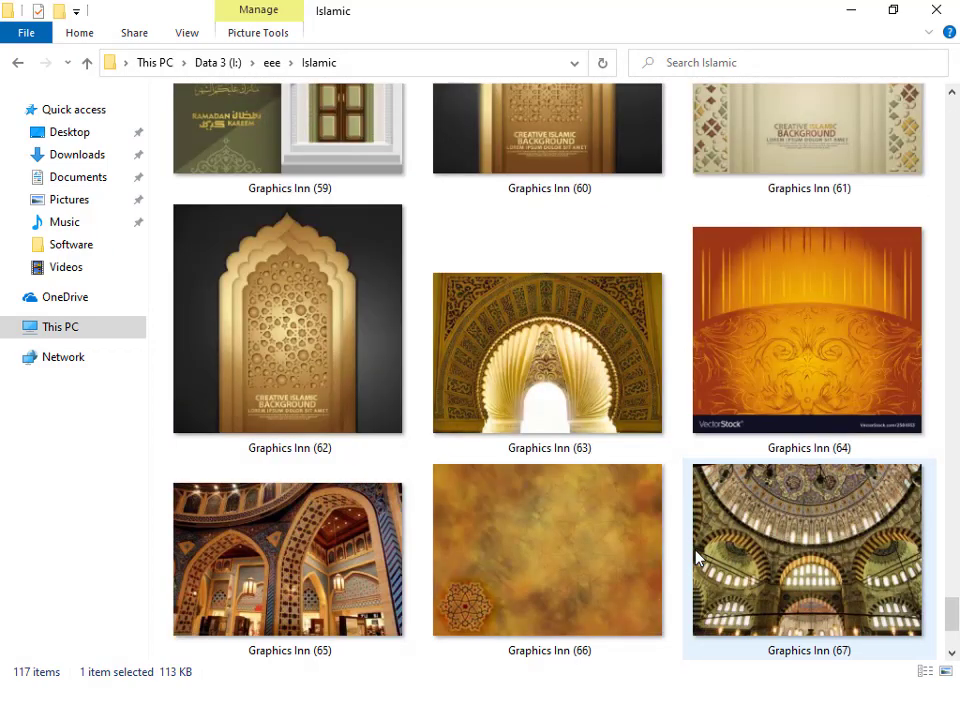
scroll(697, 558, down, 1)
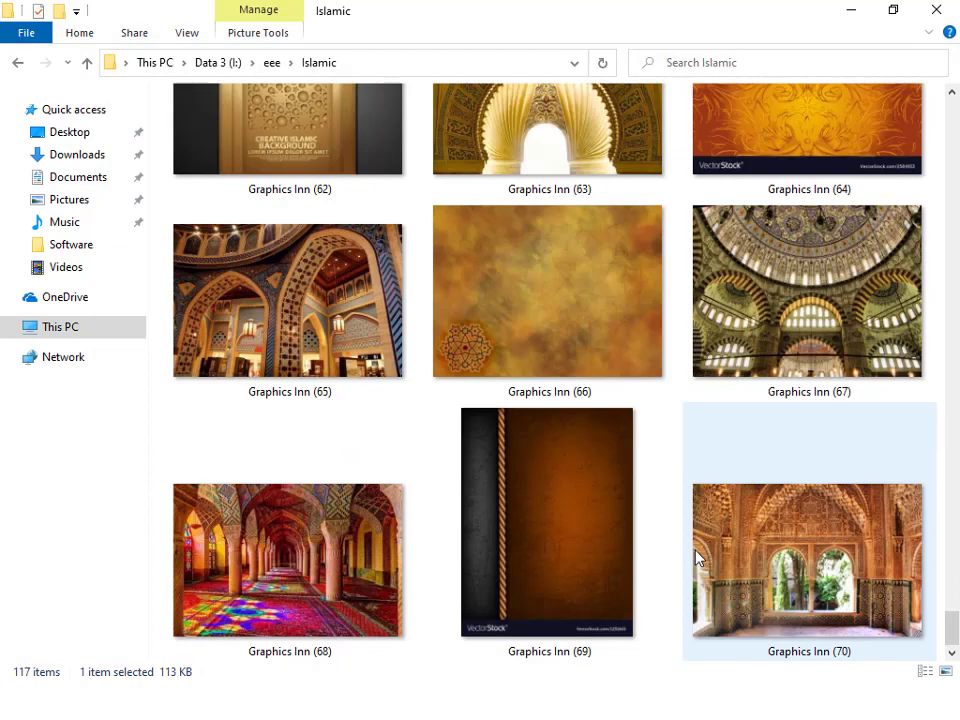
drag(956, 637, 950, 105)
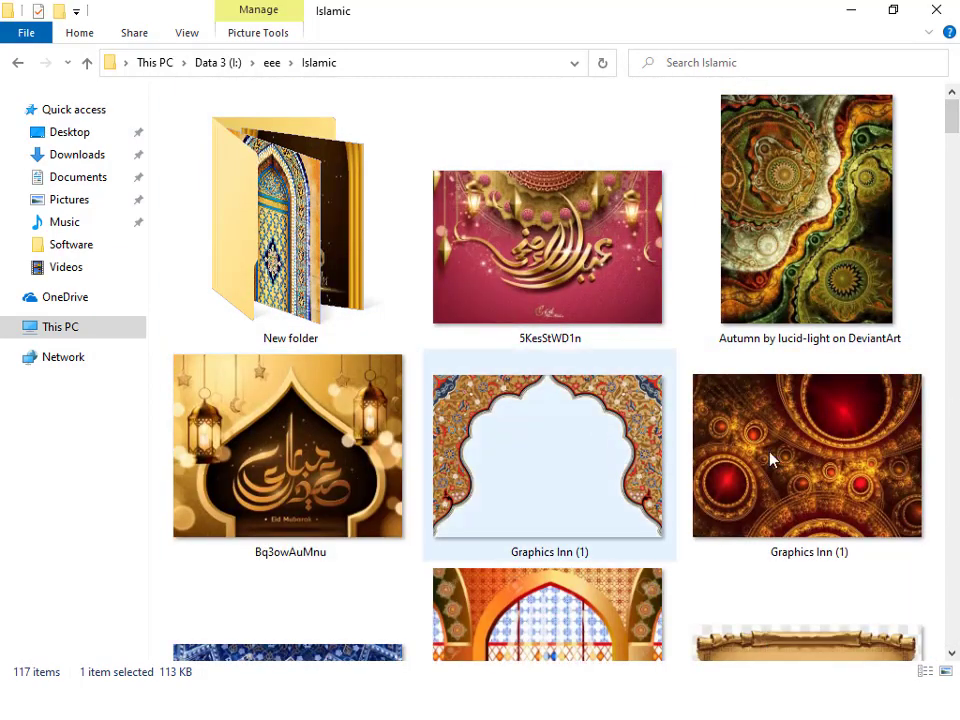
scroll(924, 504, down, 2)
scroll(490, 510, down, 1)
scroll(485, 512, down, 2)
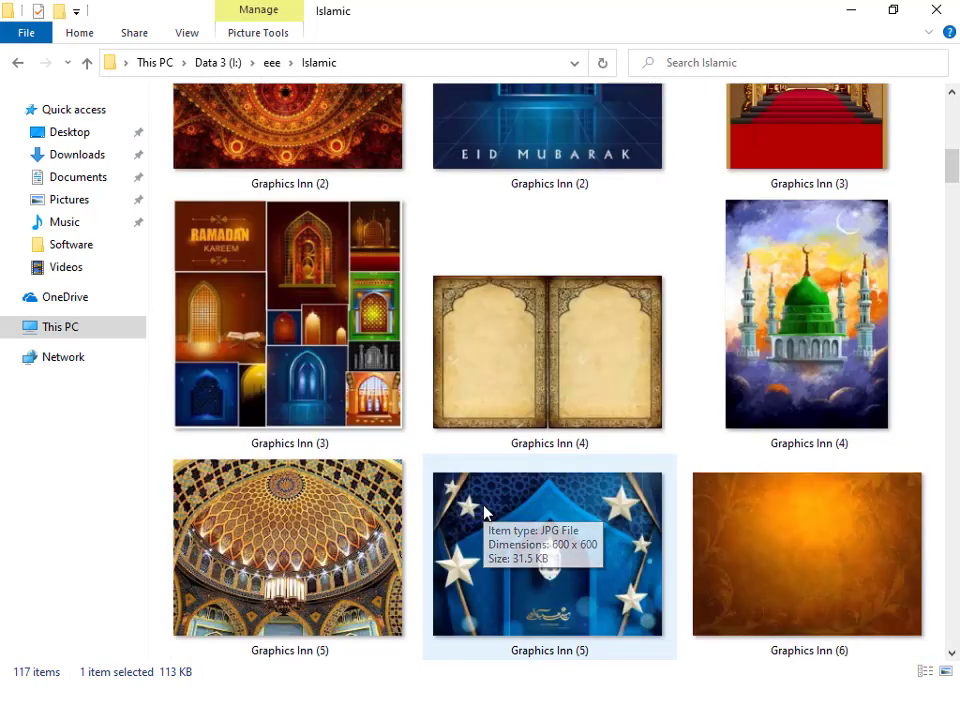
scroll(485, 512, down, 4)
scroll(485, 512, down, 2)
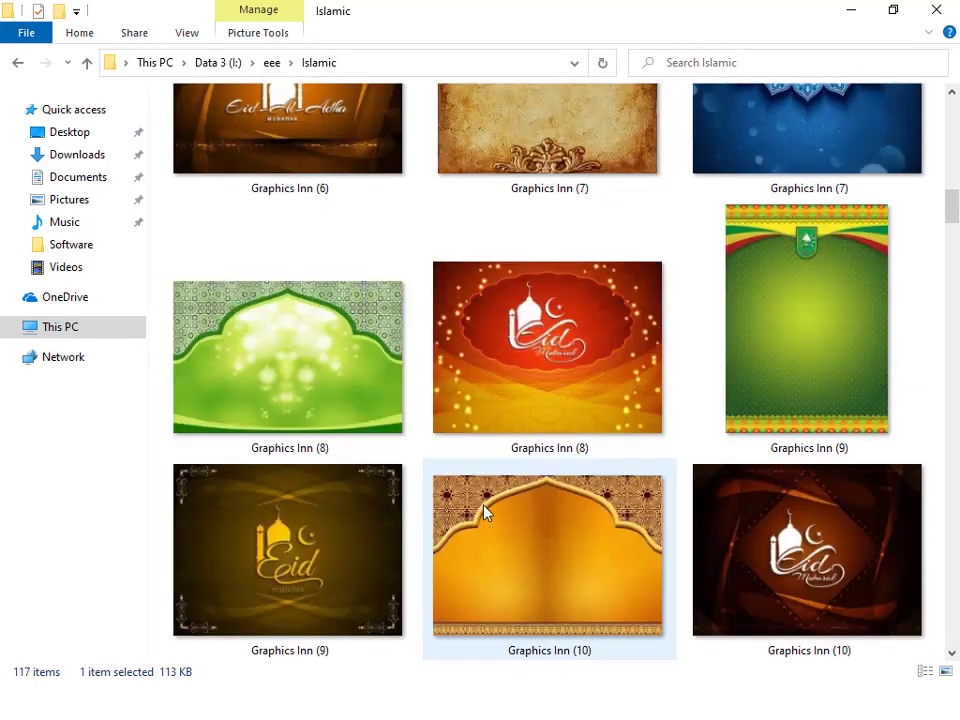
scroll(485, 512, down, 4)
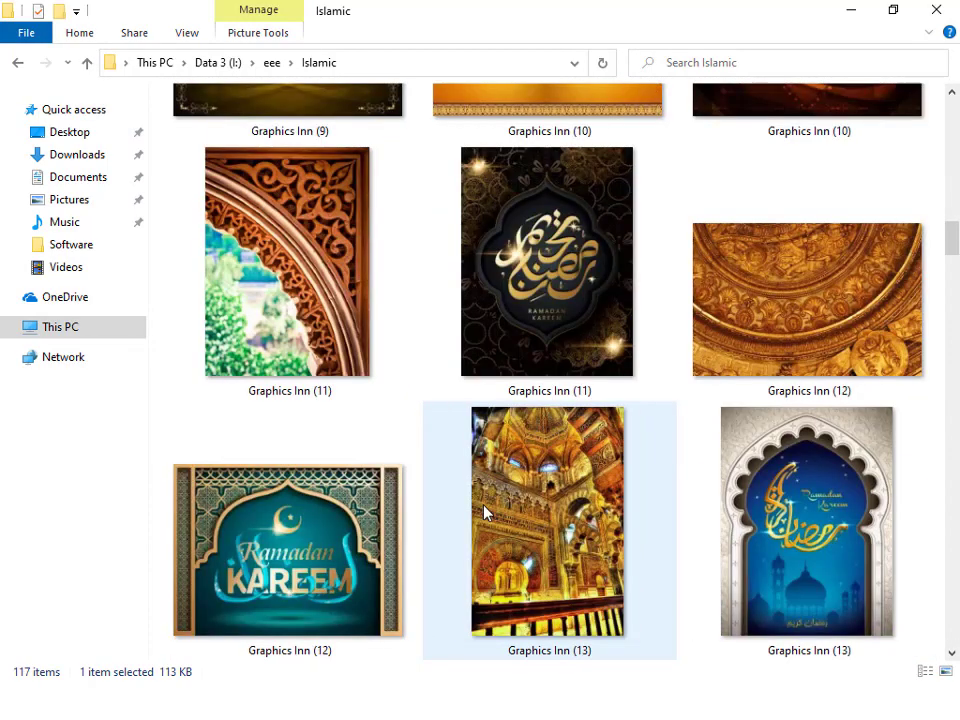
scroll(485, 512, down, 2)
scroll(484, 511, down, 4)
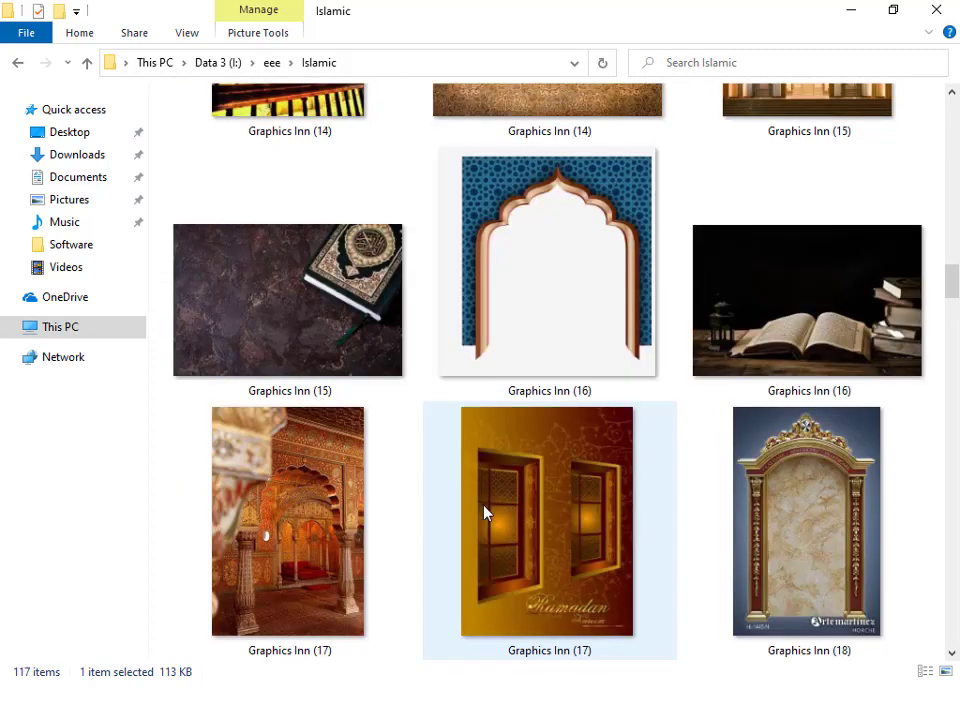
scroll(688, 612, down, 2)
scroll(606, 561, down, 8)
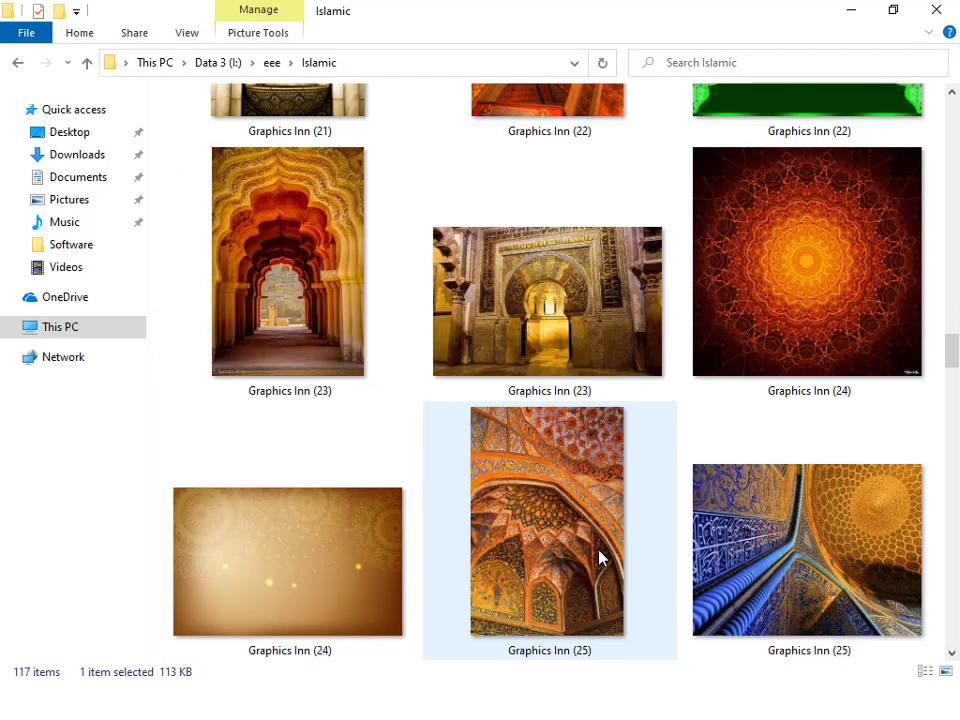
Step: Bring the golden mihrab image Graphics Inn (23) from the Islamic folder into the CorelDRAW page
drag(566, 398, 606, 636)
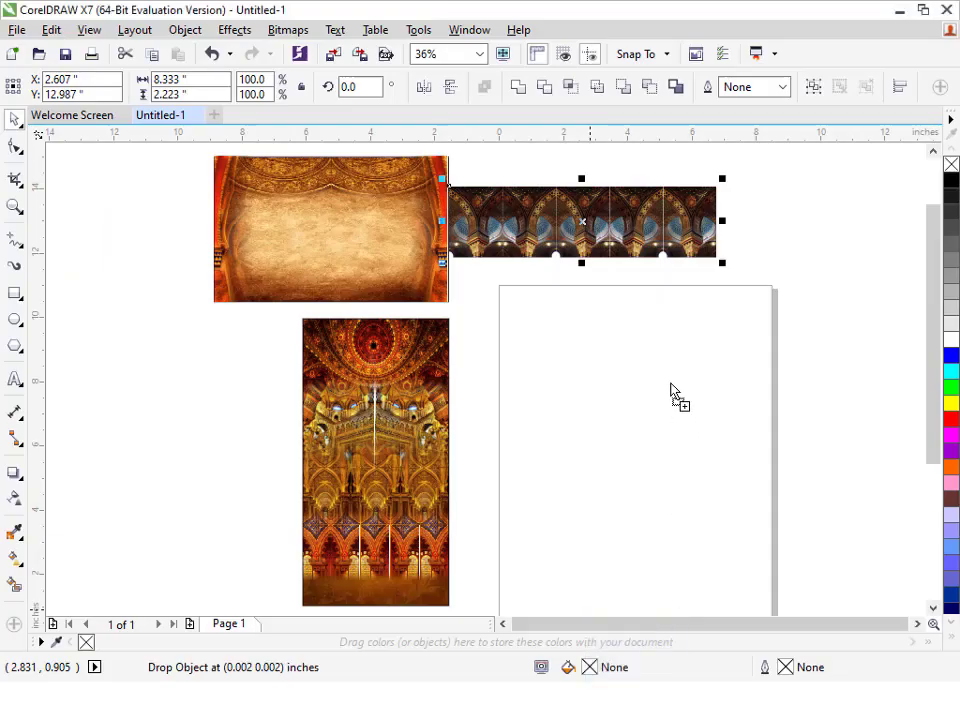
drag(671, 391, 633, 467)
scroll(756, 400, up, 5)
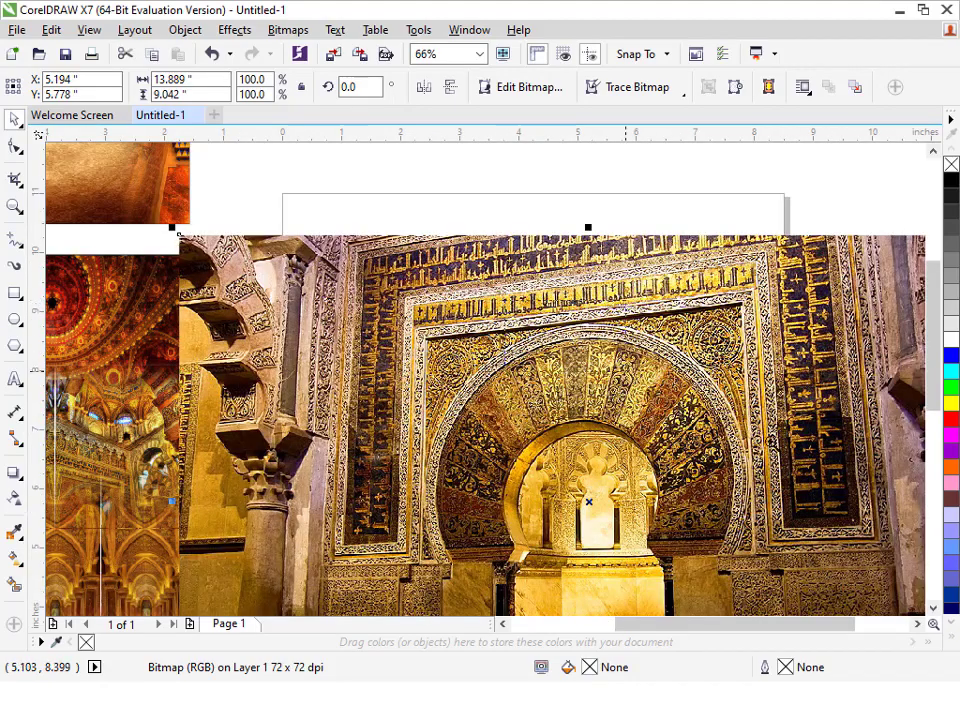
scroll(835, 470, down, 5)
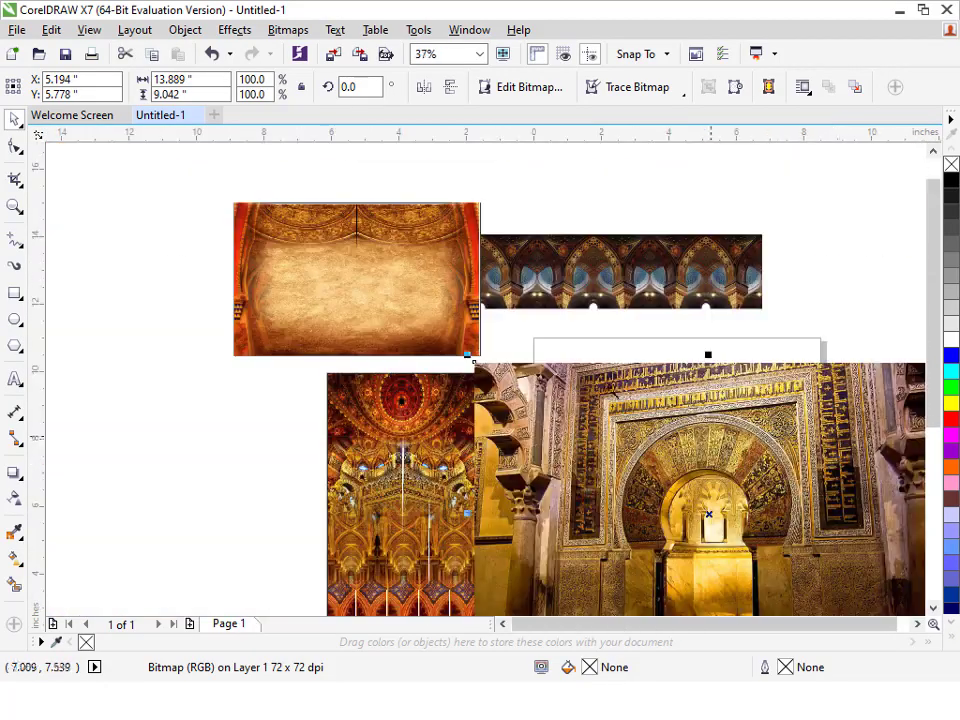
scroll(373, 393, up, 2)
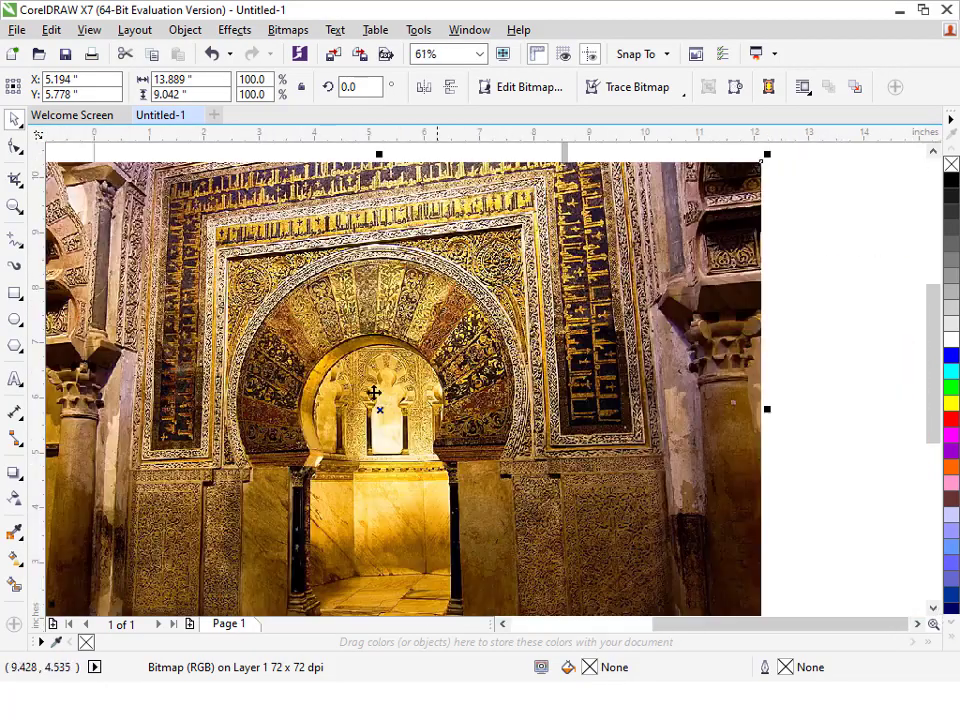
Step: Fade out the left half of the mihrab image with a linear transparency
click(14, 500)
drag(532, 399, 434, 399)
key(space)
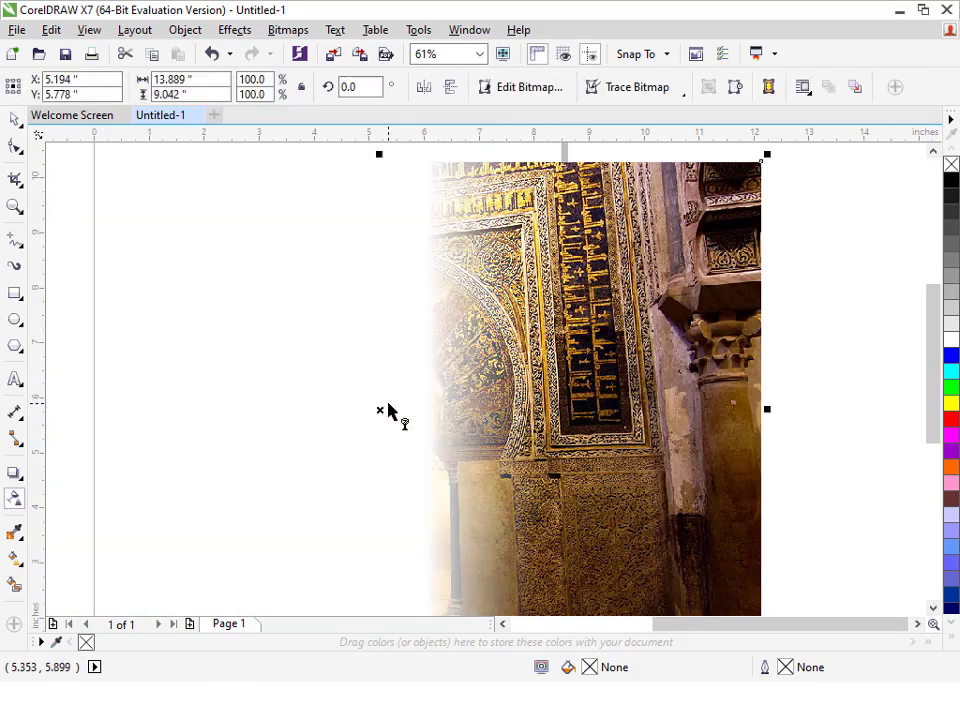
key(Escape)
Step: Copy the parchment background group, centre the copy on the page and ungroup it
scroll(388, 404, down, 2)
drag(254, 327, 368, 415)
right_click(368, 415)
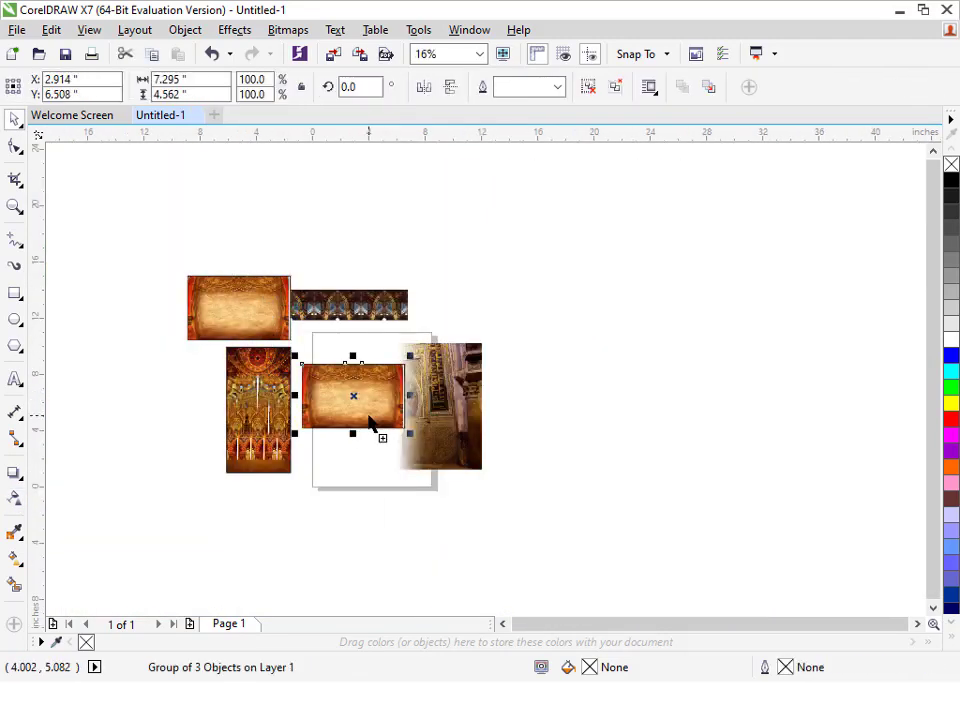
key(p)
key(shift+F2)
key(ctrl+u)
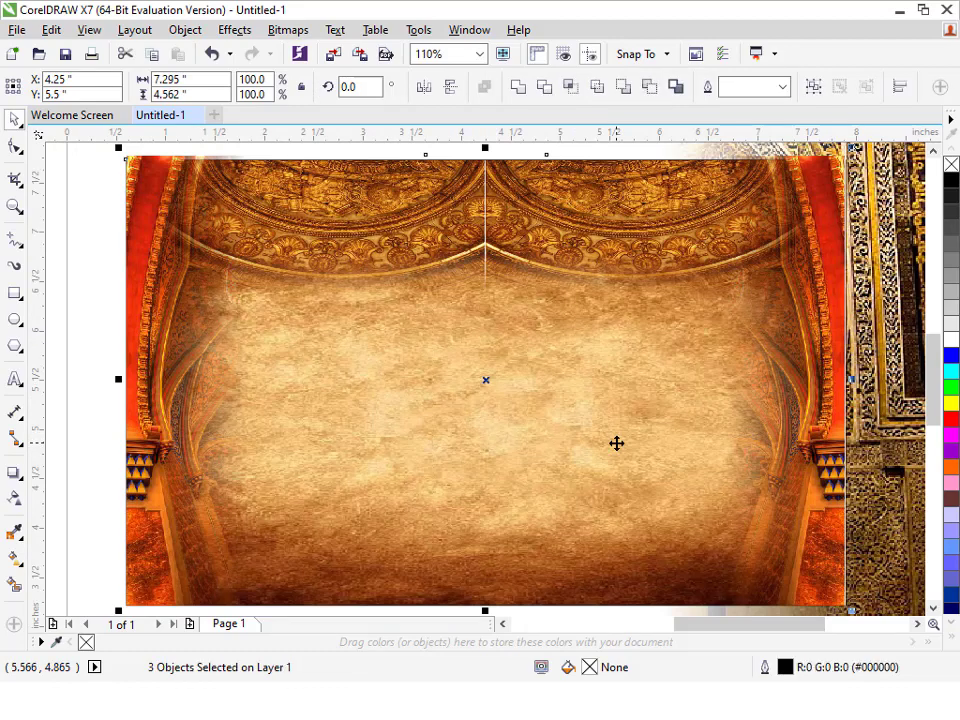
Step: Delete the red vault images from both sides of the copied parchment background
key(Escape)
scroll(616, 443, down, 1)
click(699, 381)
key(Delete)
click(413, 386)
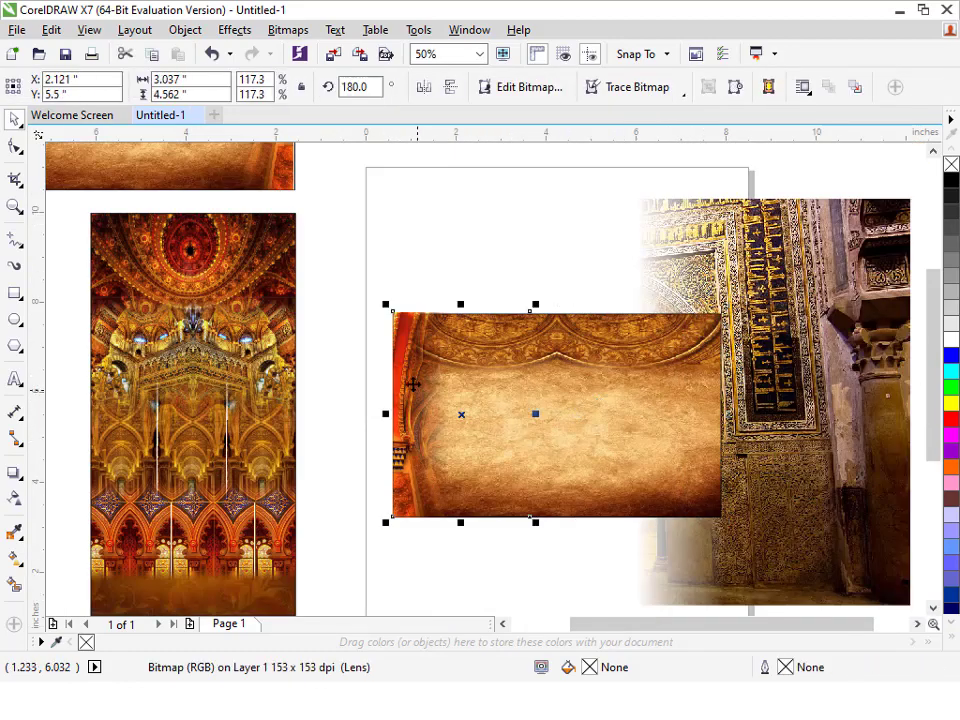
key(Delete)
Step: Scale the faded mihrab image to 5.9 × 3.841 inches and align it with the parchment's top and right edges
click(680, 248)
scroll(641, 212, down, 1)
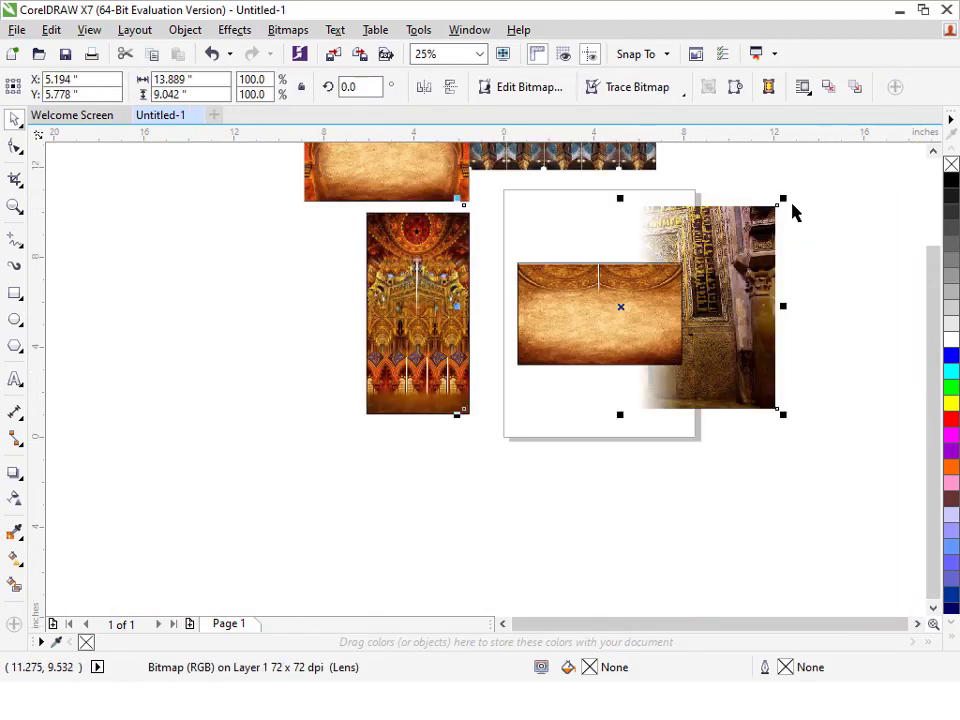
drag(781, 201, 690, 262)
scroll(686, 284, up, 2)
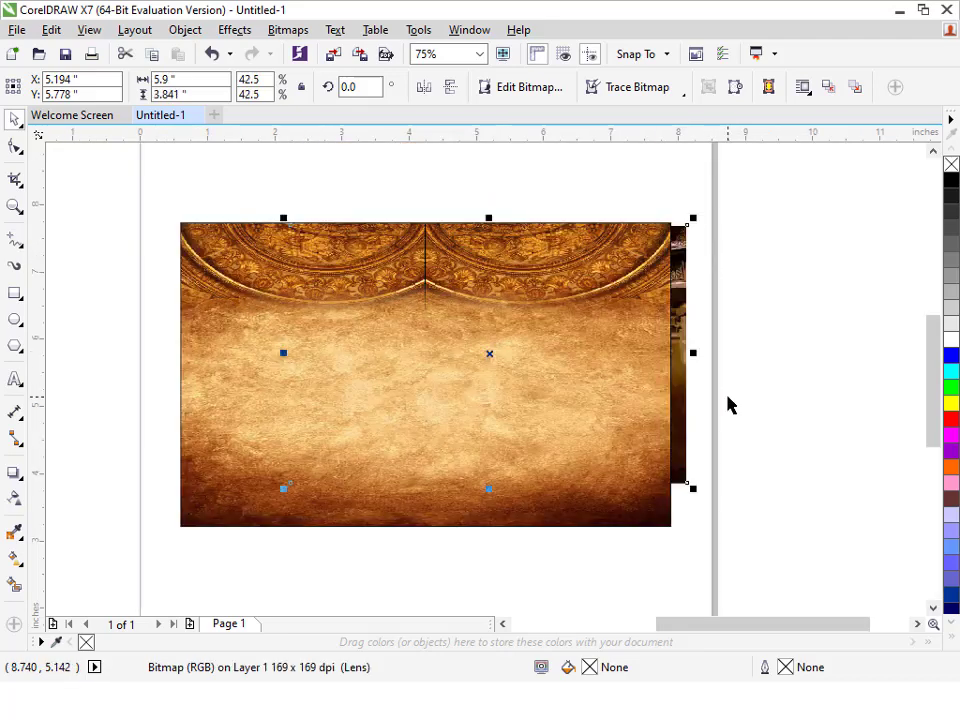
shift+click(233, 268)
key(t)
key(r)
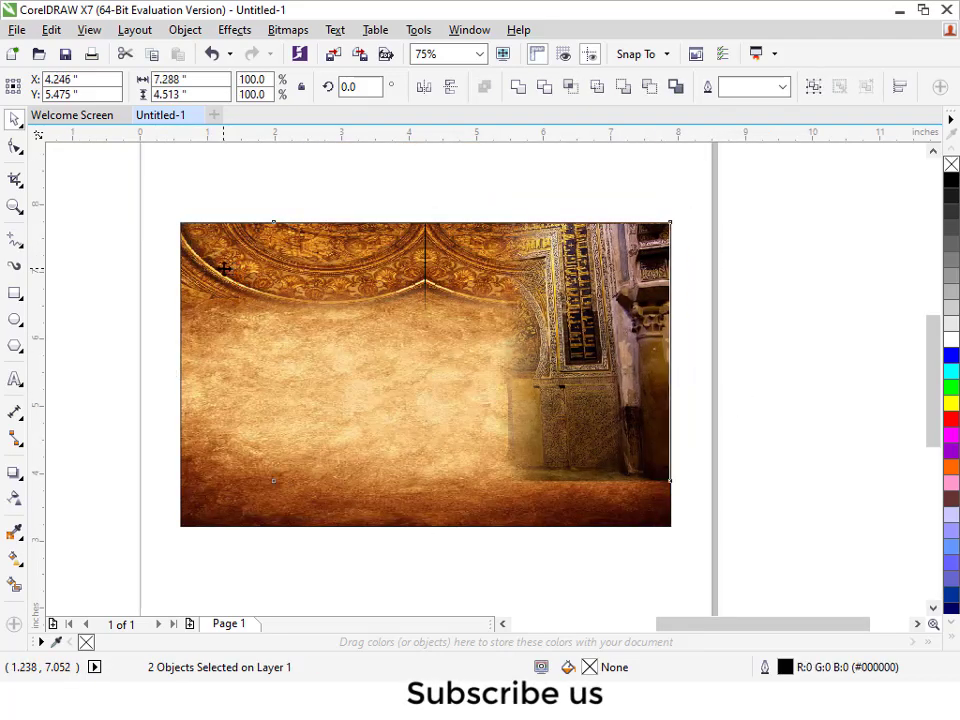
Step: Enlarge the mihrab image from its upper-right corner to the parchment's full height and PowerClip it inside the parchment rectangle
shift+click(225, 268)
drag(267, 487, 195, 536)
right_click(390, 368)
click(432, 165)
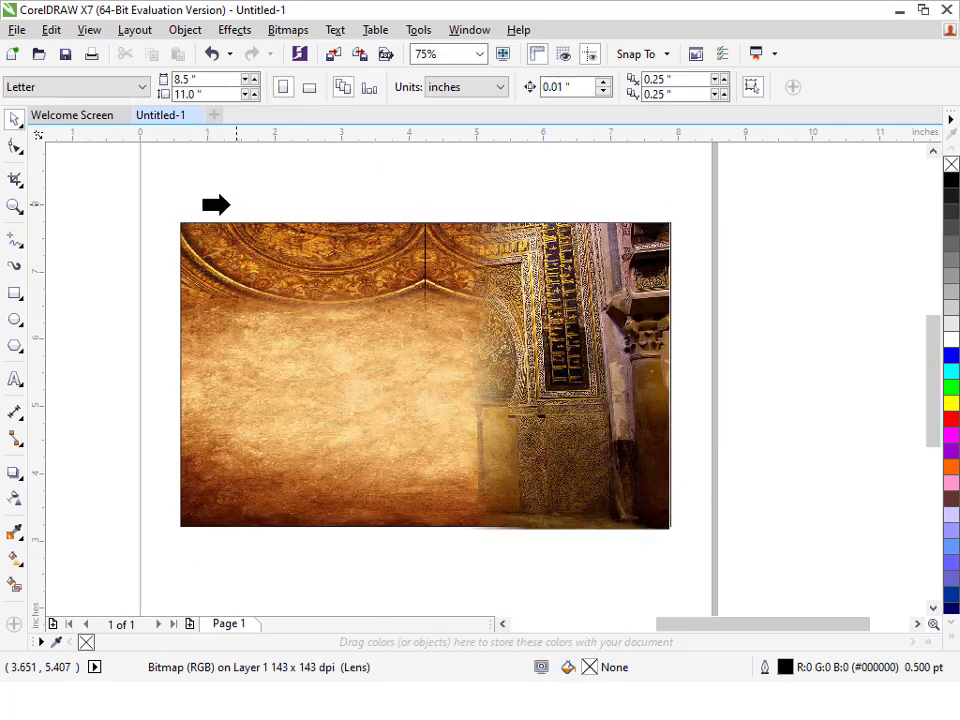
Step: Edit the parchment PowerClip's contents, shift the mihrab image outward past the right edge and narrow its linear transparency fade
click(183, 227)
ctrl+click(506, 330)
drag(506, 330, 446, 369)
key(space)
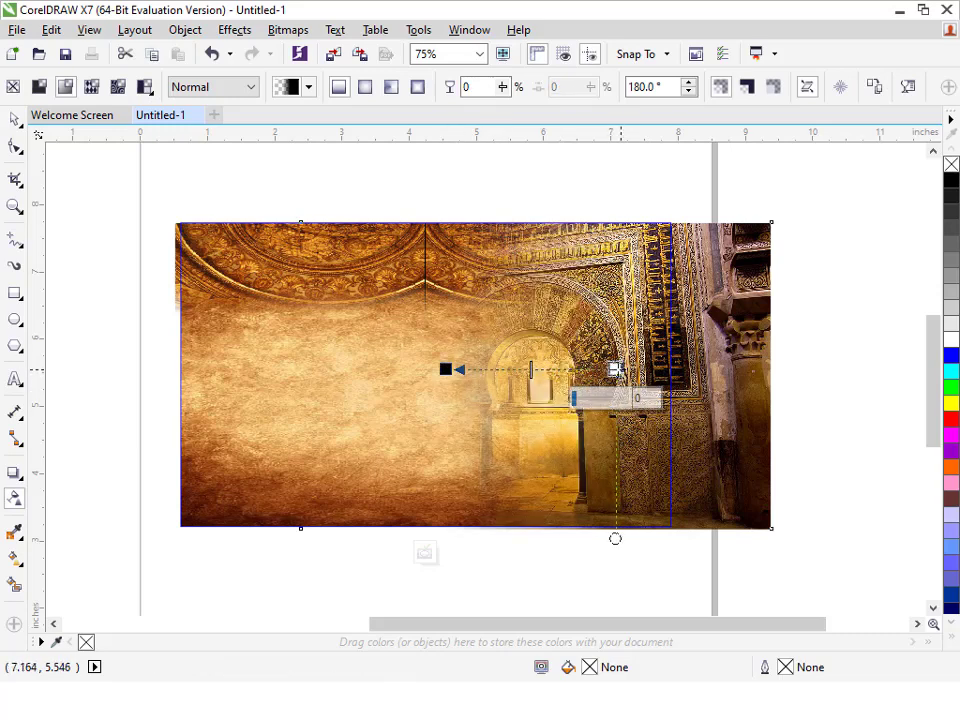
drag(617, 370, 607, 370)
drag(446, 369, 540, 369)
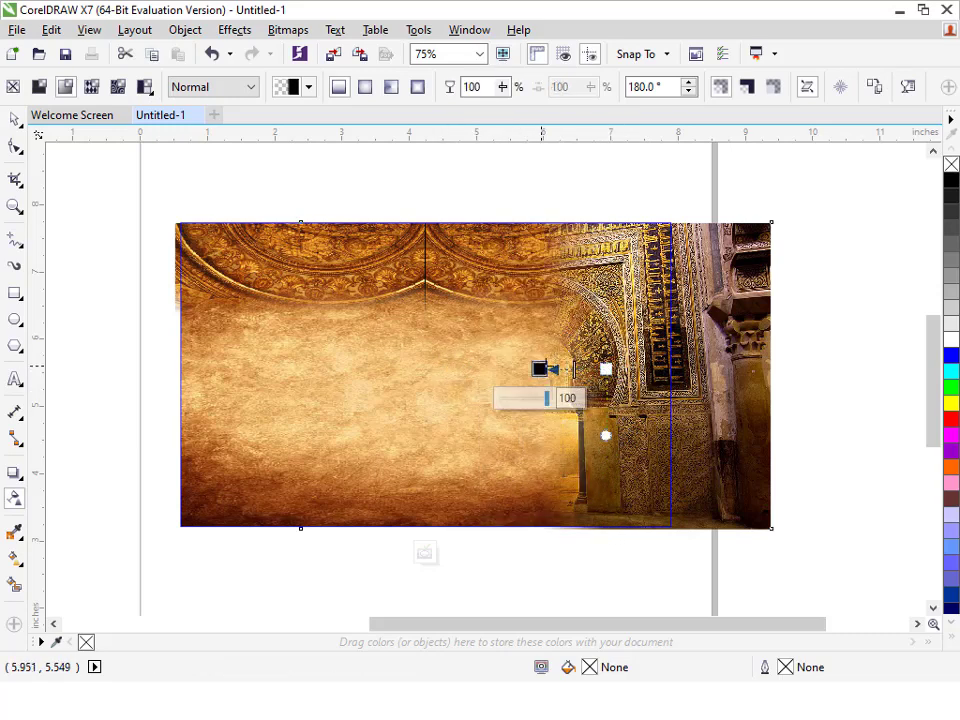
drag(606, 369, 629, 369)
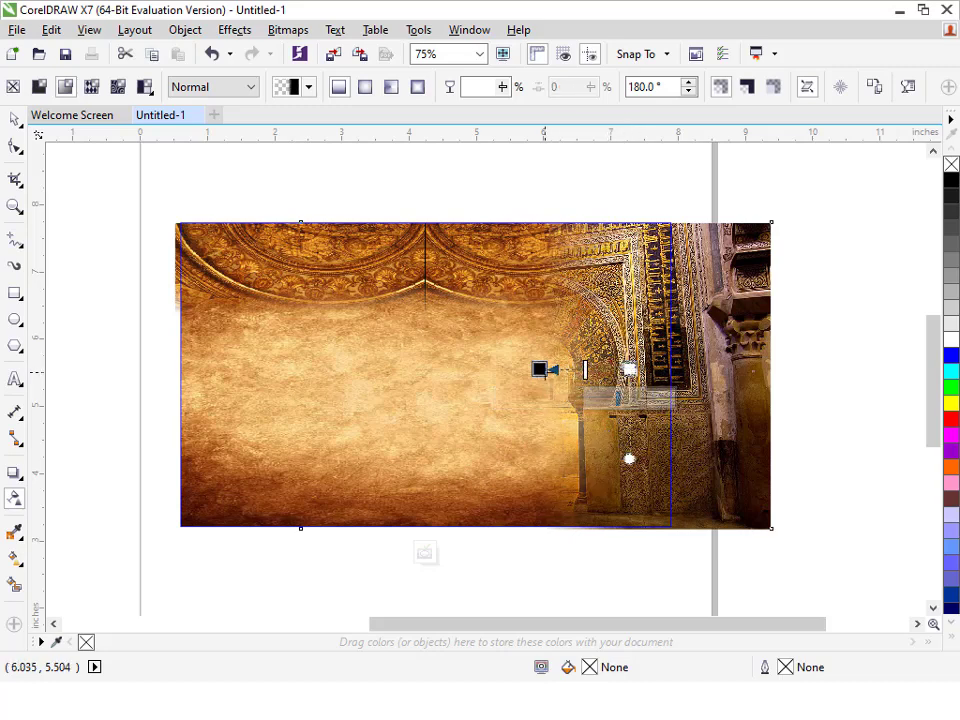
drag(543, 372, 570, 369)
key(space)
Step: Place a mirrored copy of the faded mihrab image at the parchment's left side and finish editing the PowerClip contents
drag(726, 372, 195, 376)
key(space)
key(space)
right_click(195, 376)
drag(120, 369, 409, 369)
drag(303, 350, 217, 350)
ctrl+click(833, 307)
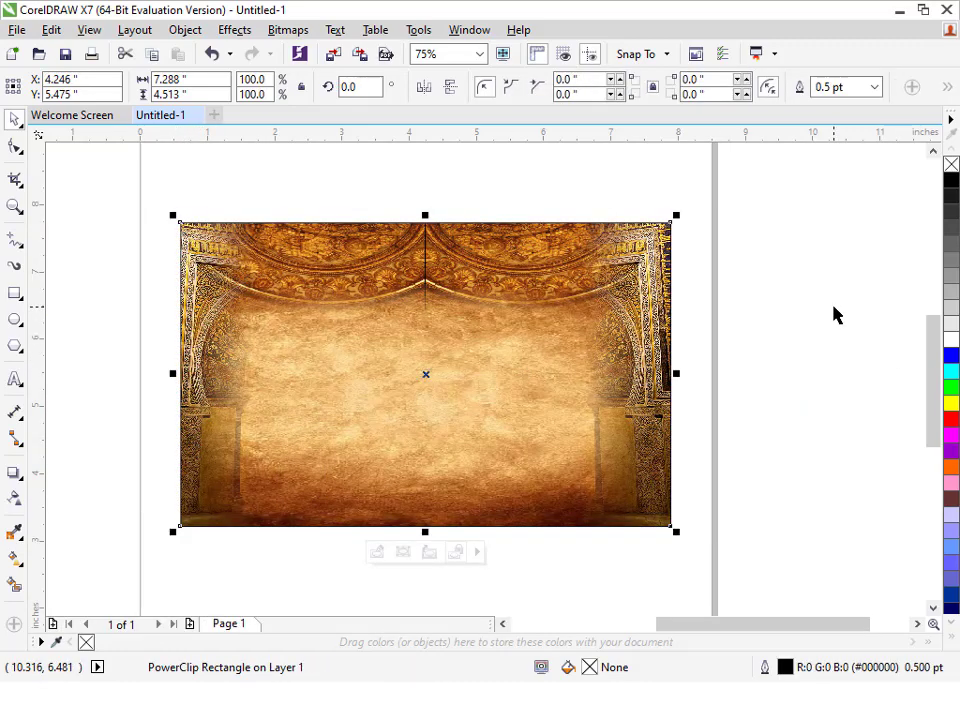
Step: Check the finished parchment background up close and move it off the page, beside the tall mosque background
key(shift+F2)
key(Escape)
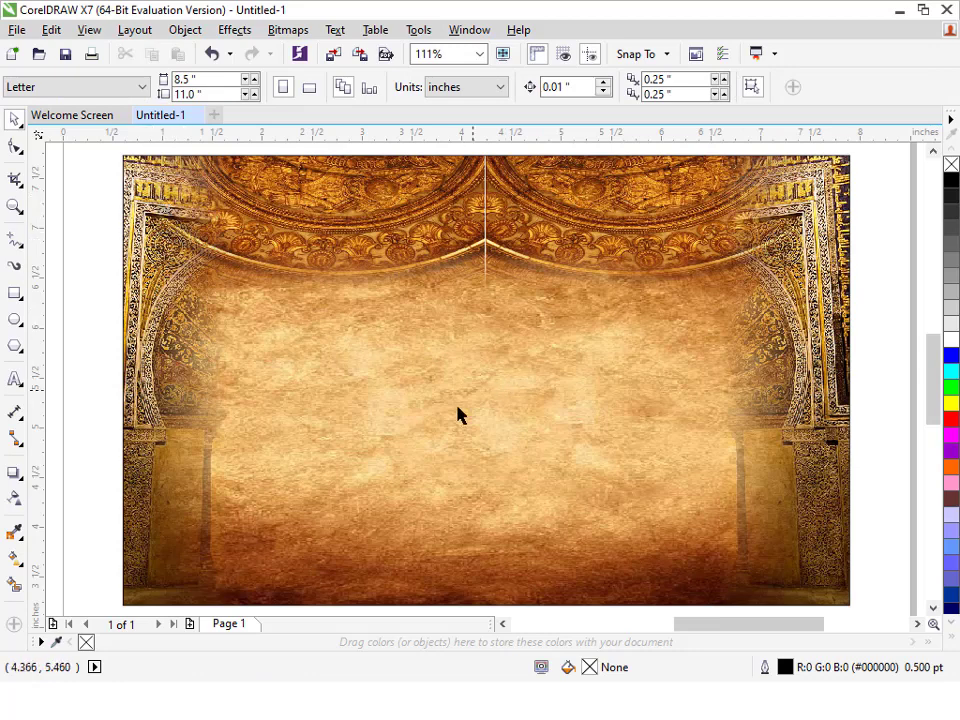
scroll(623, 510, down, 3)
drag(669, 476, 209, 395)
click(566, 450)
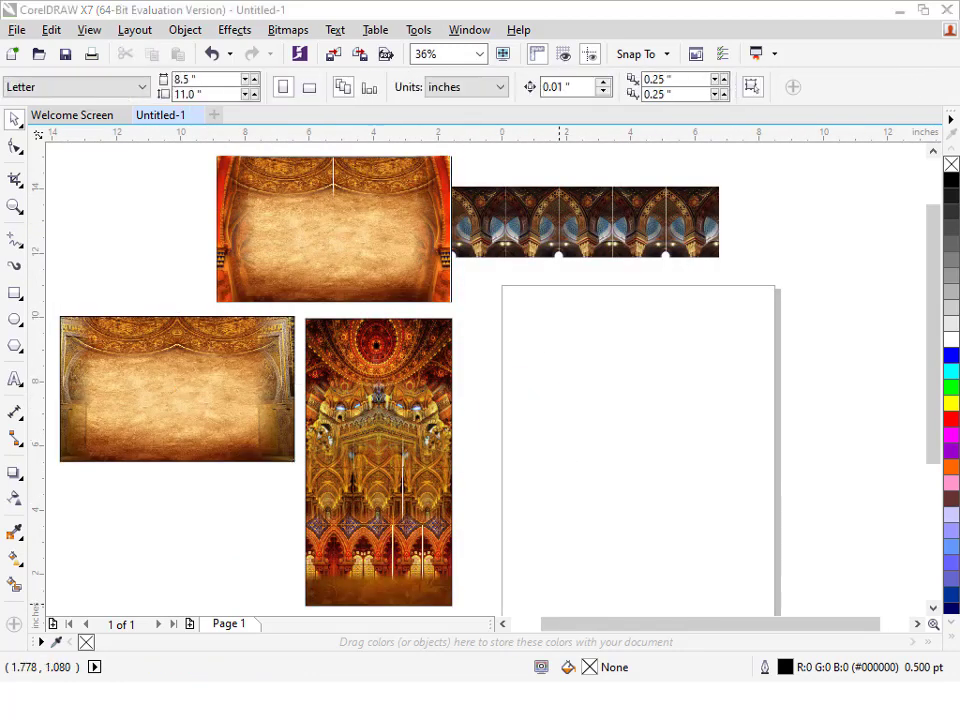
Step: Switch to the Islamic folder in File Explorer, open the red scroll image Graphics Inn (28) and examine its quality up close
key(alt+Tab)
scroll(785, 470, down, 4)
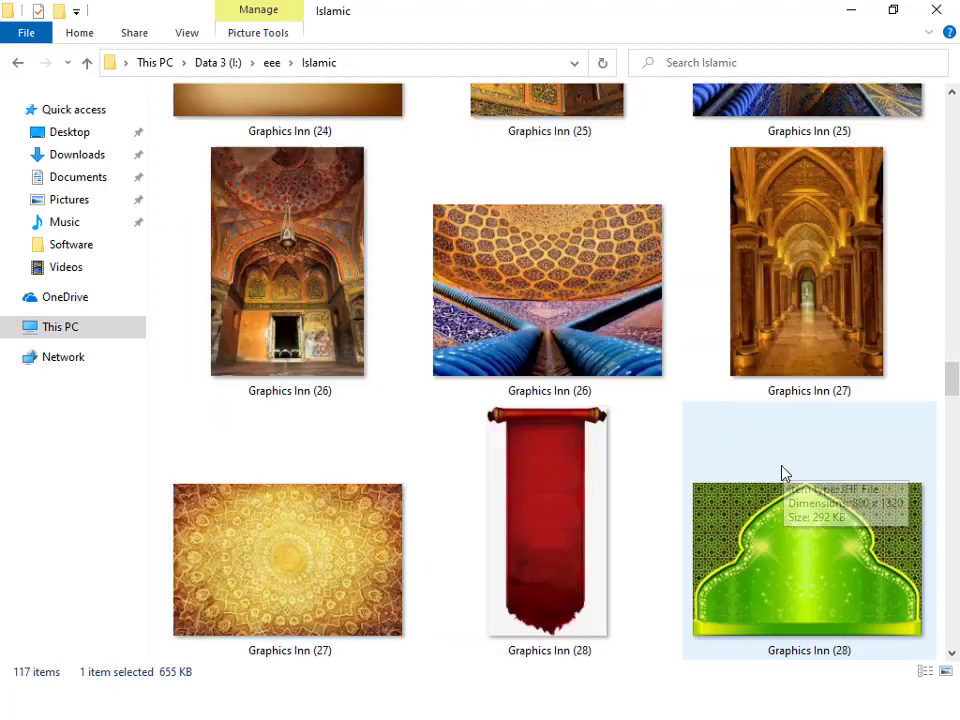
scroll(782, 474, down, 2)
right_click(573, 316)
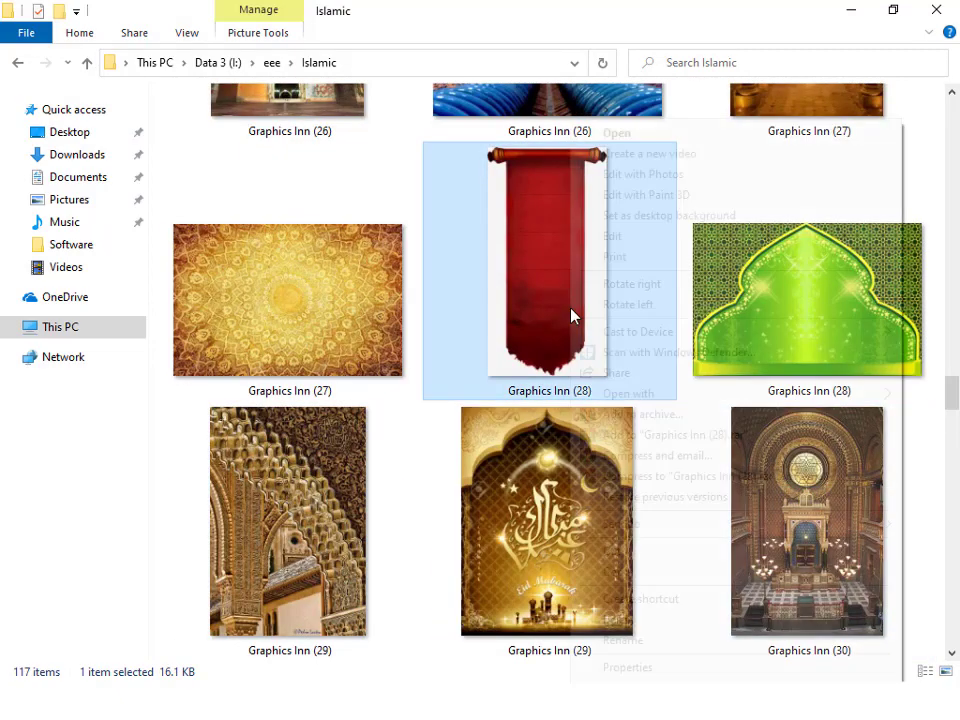
click(606, 140)
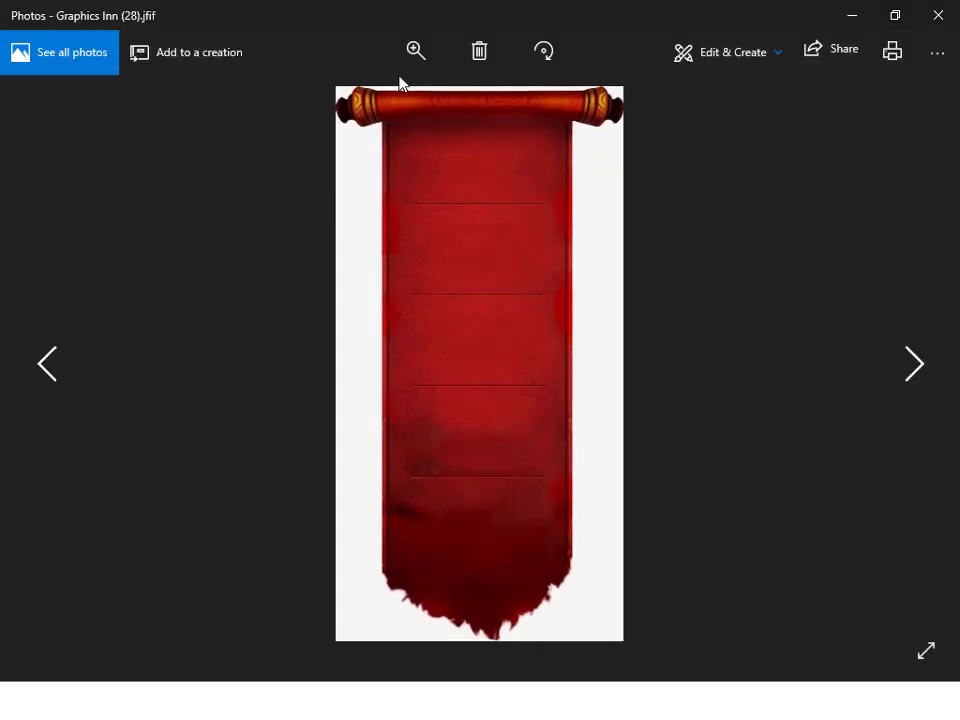
click(416, 51)
drag(336, 95, 510, 106)
drag(292, 534, 598, 195)
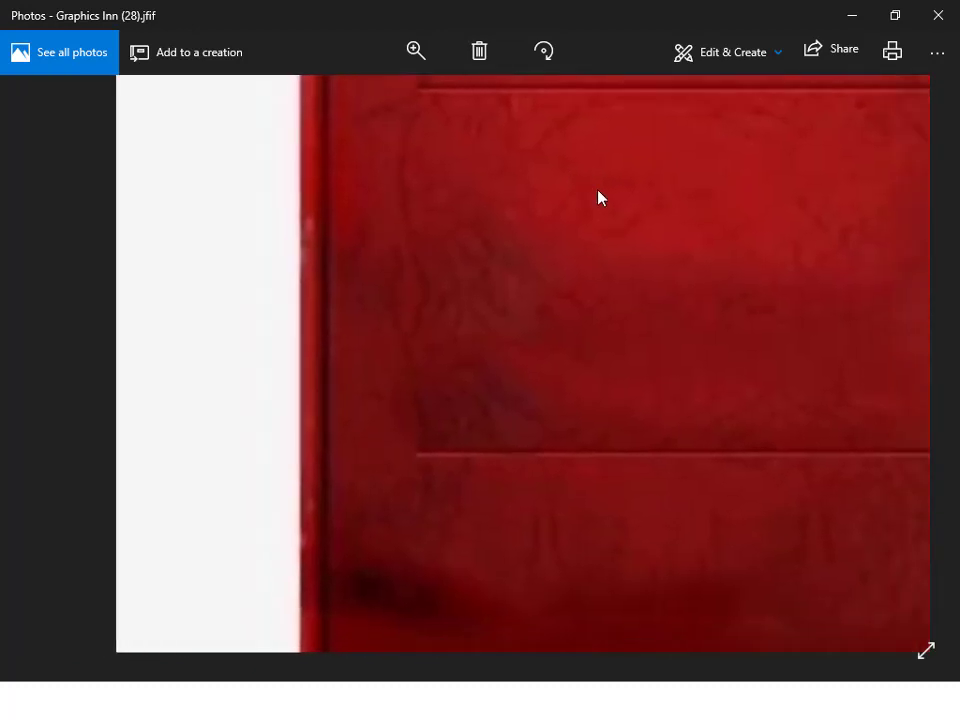
drag(654, 463, 590, 366)
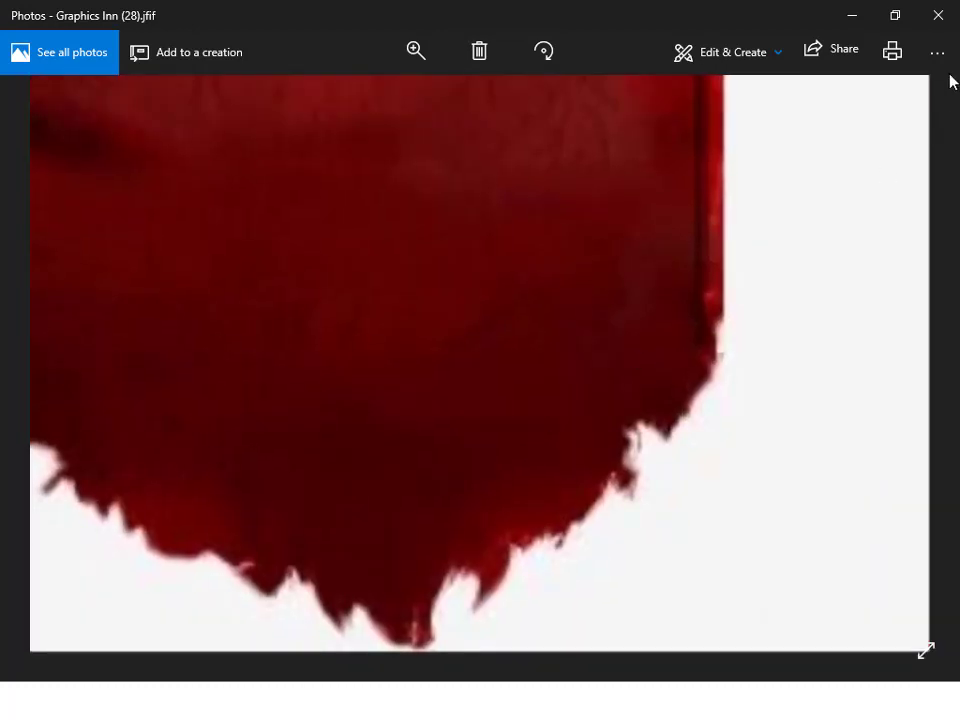
click(949, 24)
Step: Open the arched interior image Graphics Inn (31), examine its round window and arch details up close, and close it
scroll(842, 250, down, 2)
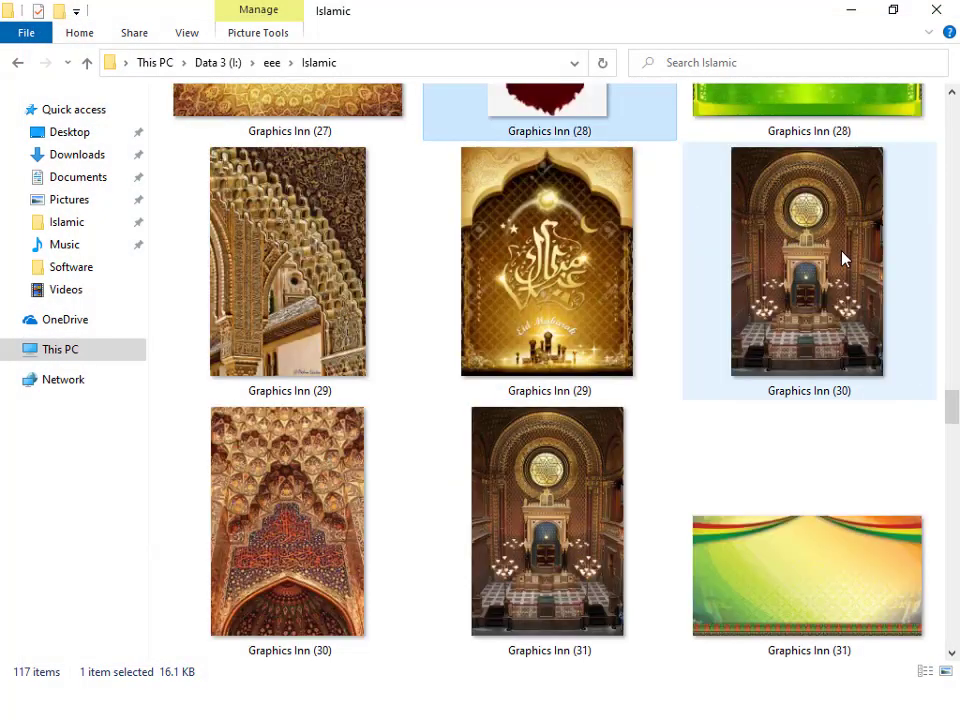
click(549, 470)
right_click(549, 470)
click(621, 133)
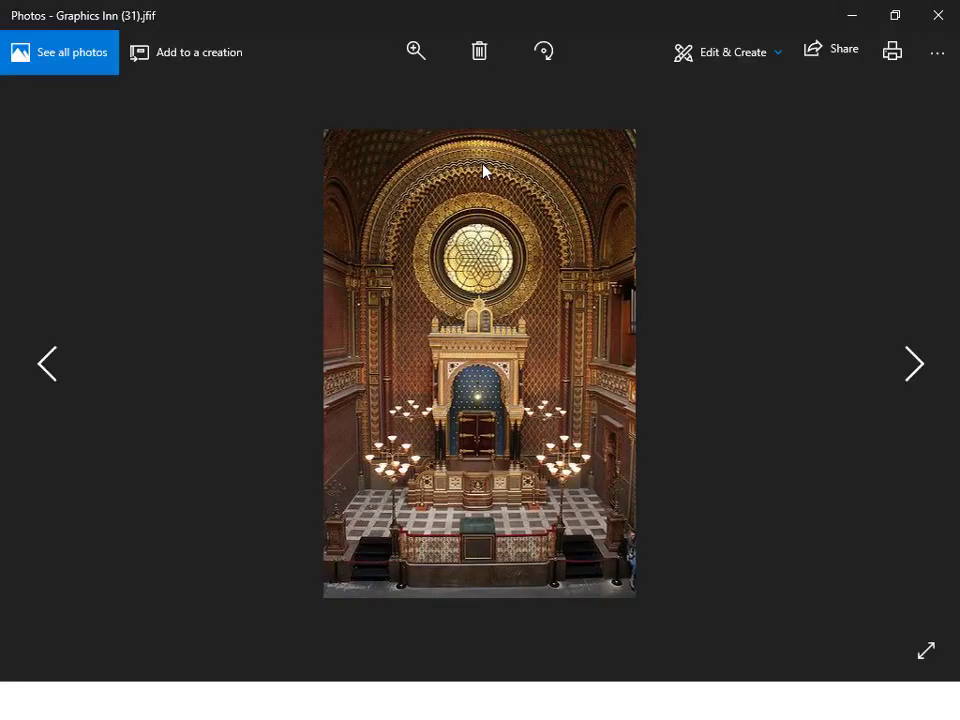
click(425, 70)
drag(334, 94, 424, 101)
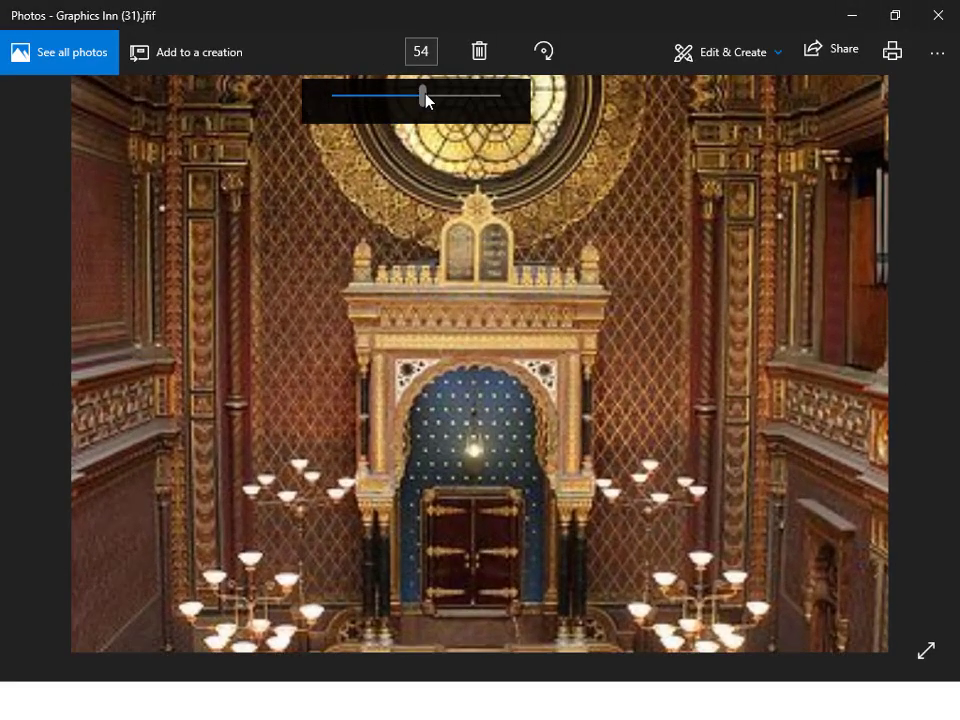
drag(499, 364, 509, 590)
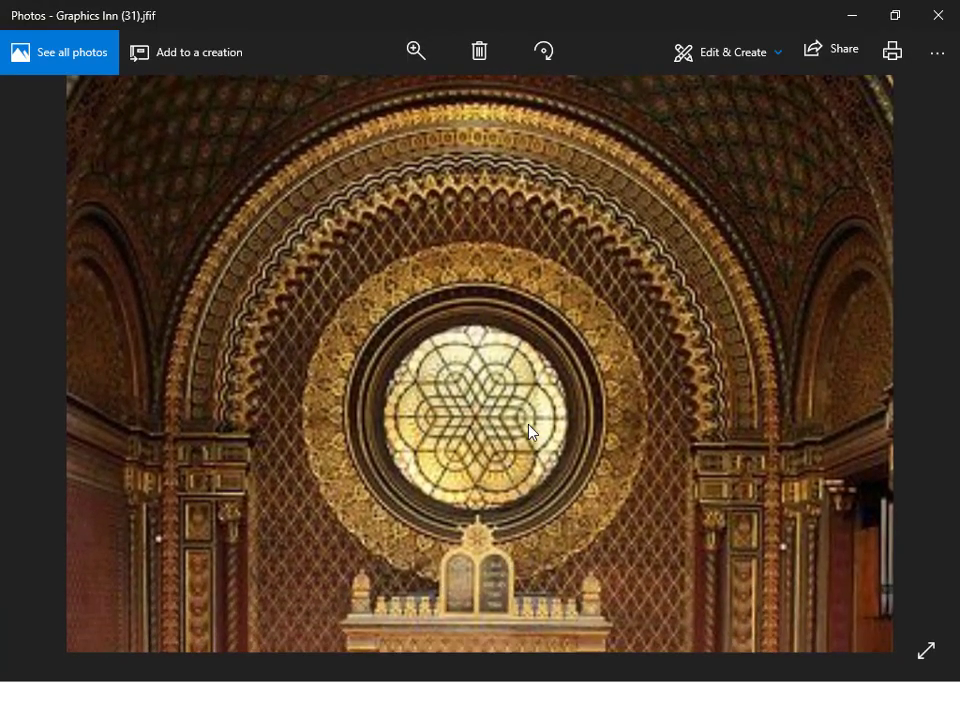
double_click(529, 425)
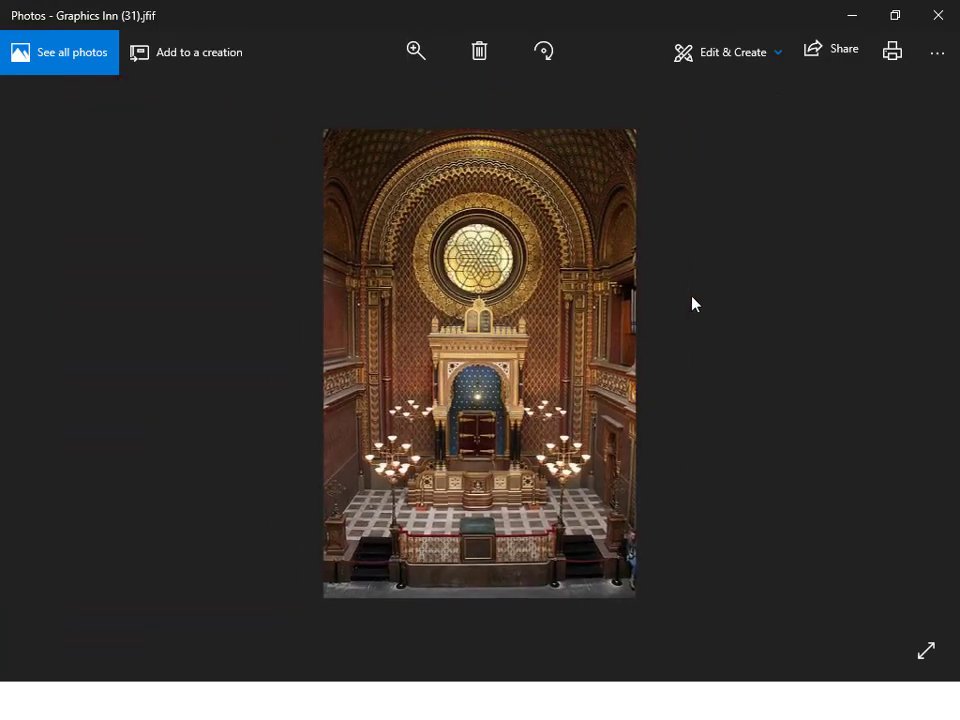
click(937, 16)
Step: Browse the Islamic folder's images after Graphics Inn (31) for further background material
scroll(750, 362, down, 2)
scroll(753, 368, down, 2)
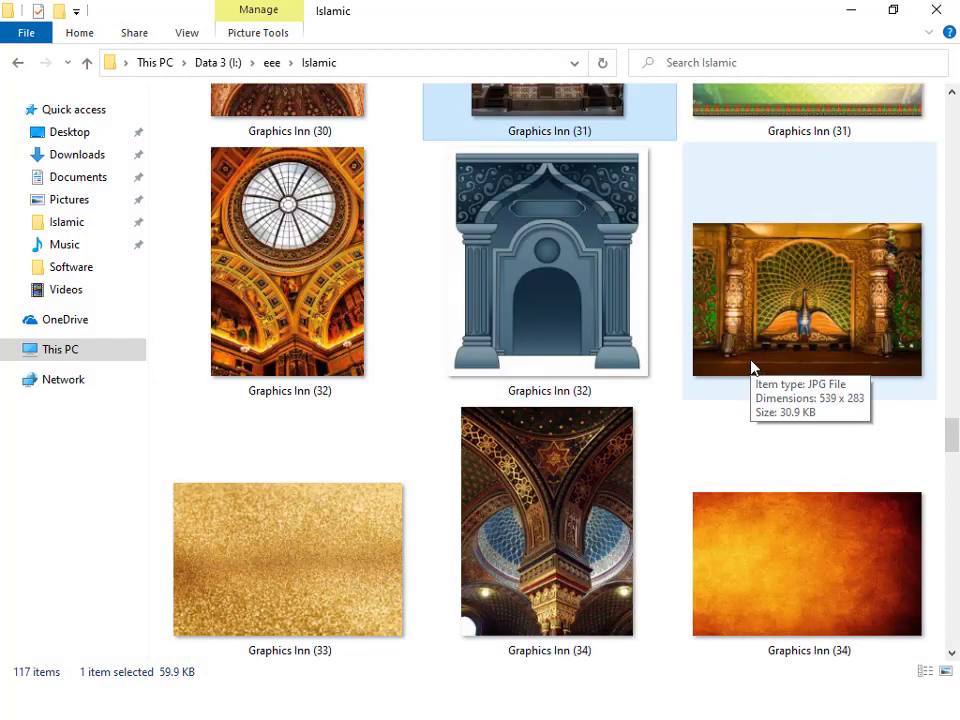
scroll(689, 422, down, 4)
scroll(689, 426, down, 8)
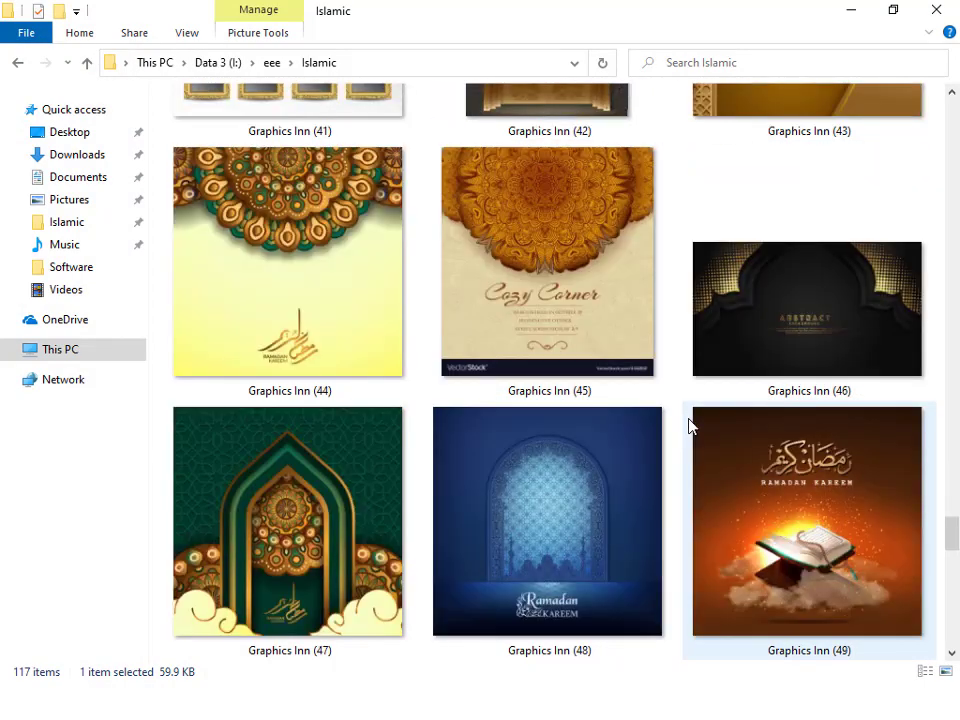
scroll(689, 426, down, 2)
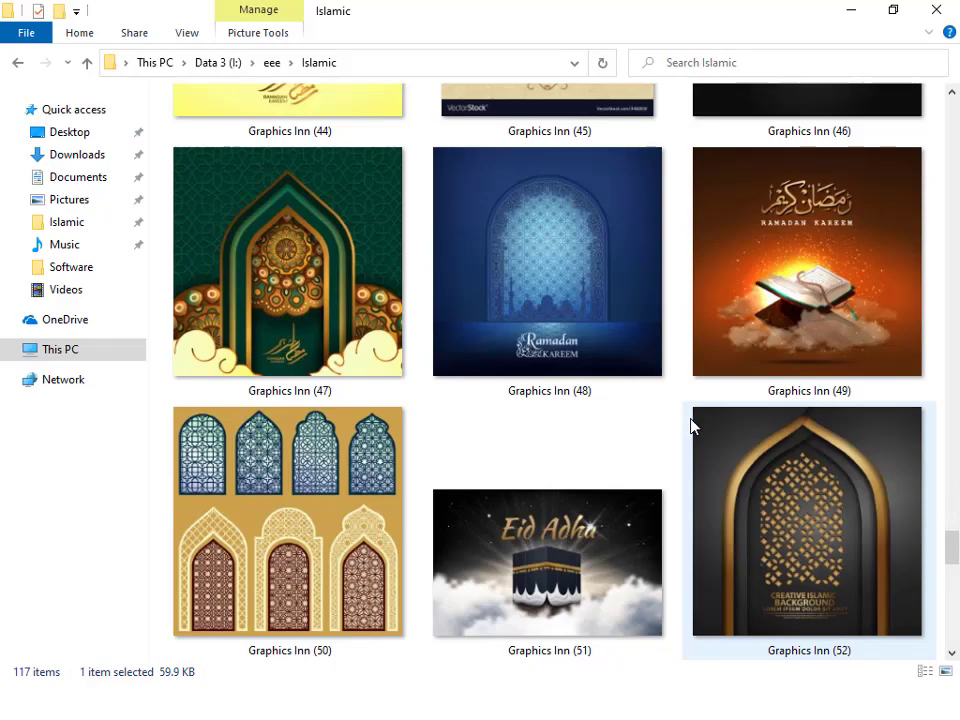